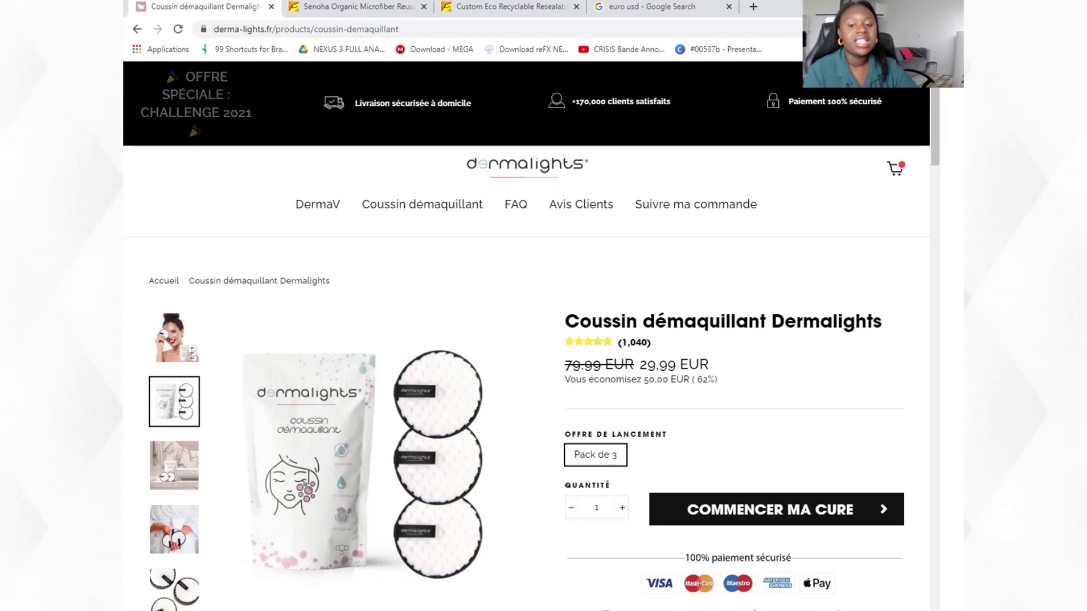
Step: In the browser, view the pouch photo and examine the unit price for 2 - 200 pieces on the Alibaba packaging listing
click(878, 446)
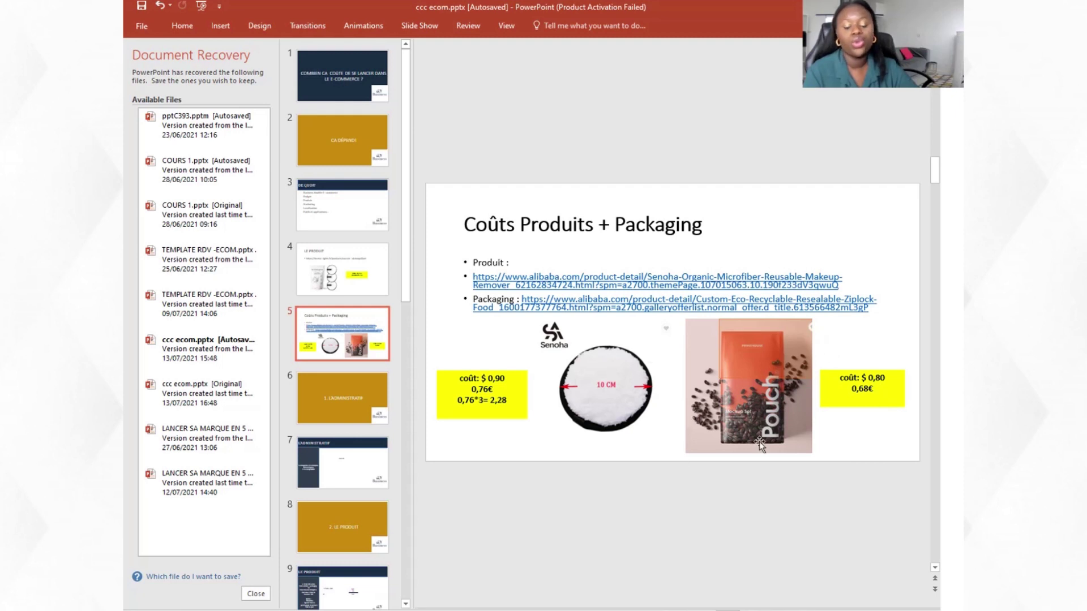
key(alt+Tab)
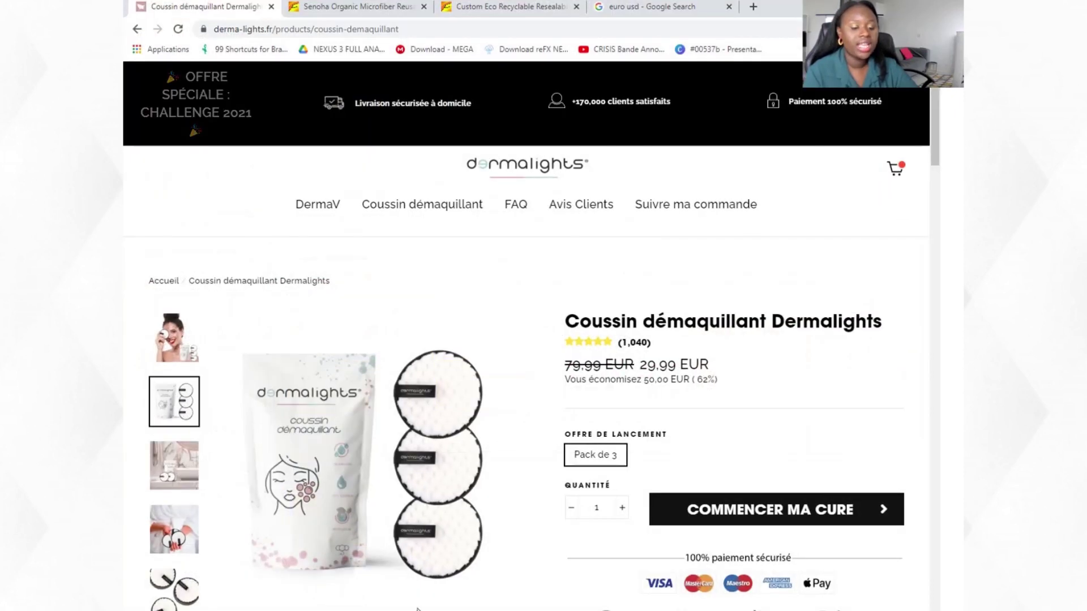
click(354, 7)
click(503, 7)
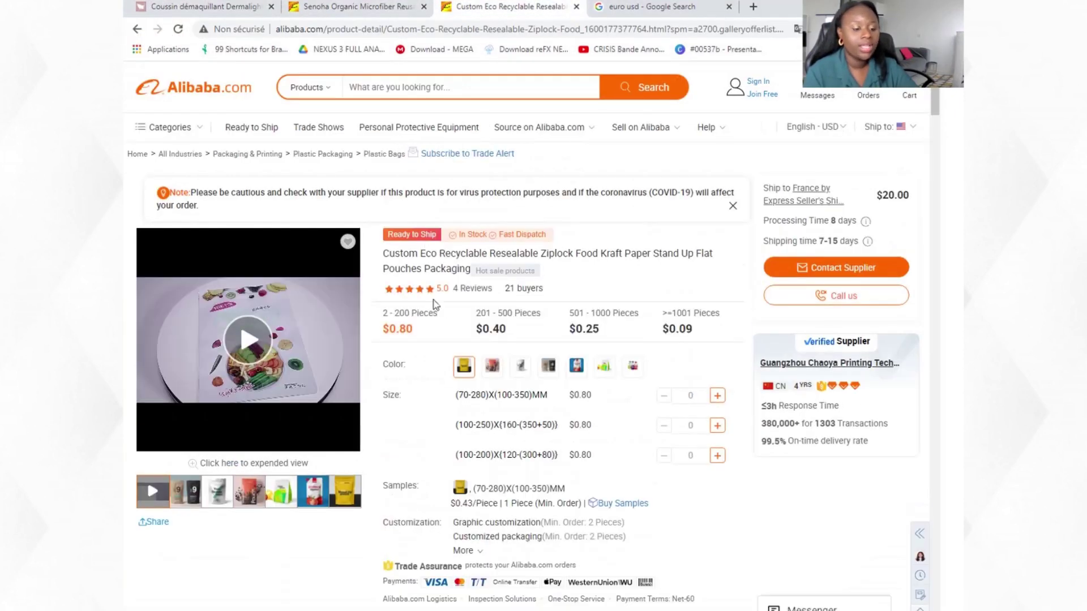
click(192, 498)
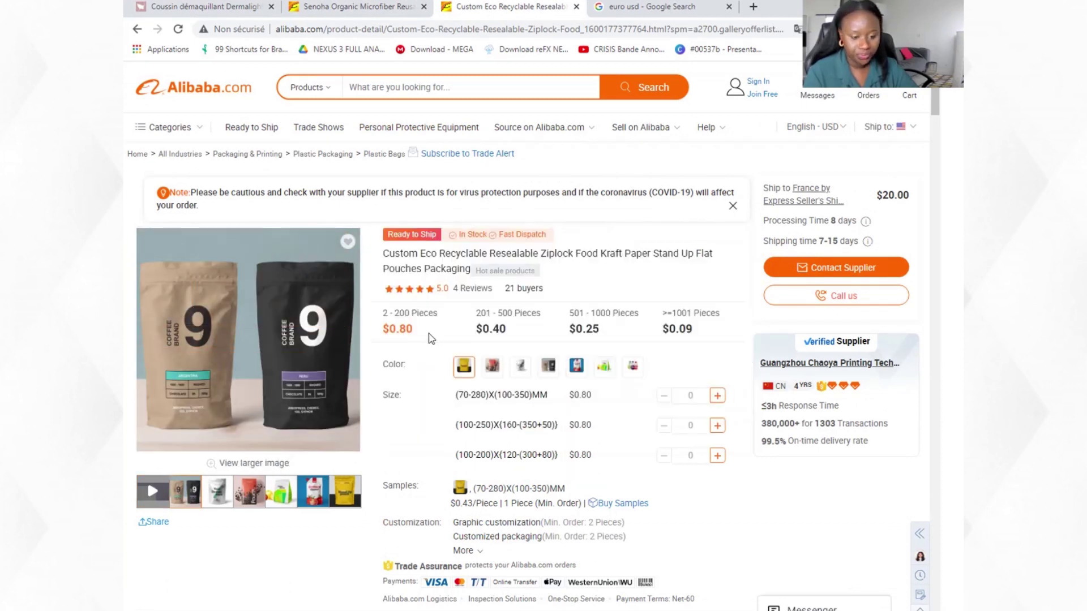
drag(414, 330, 385, 328)
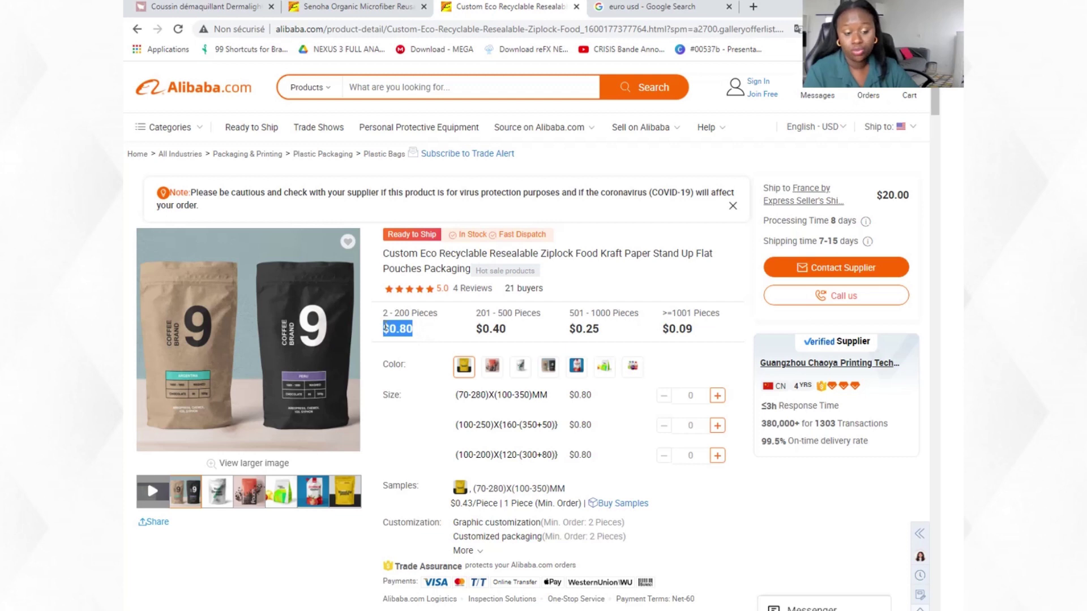
click(797, 522)
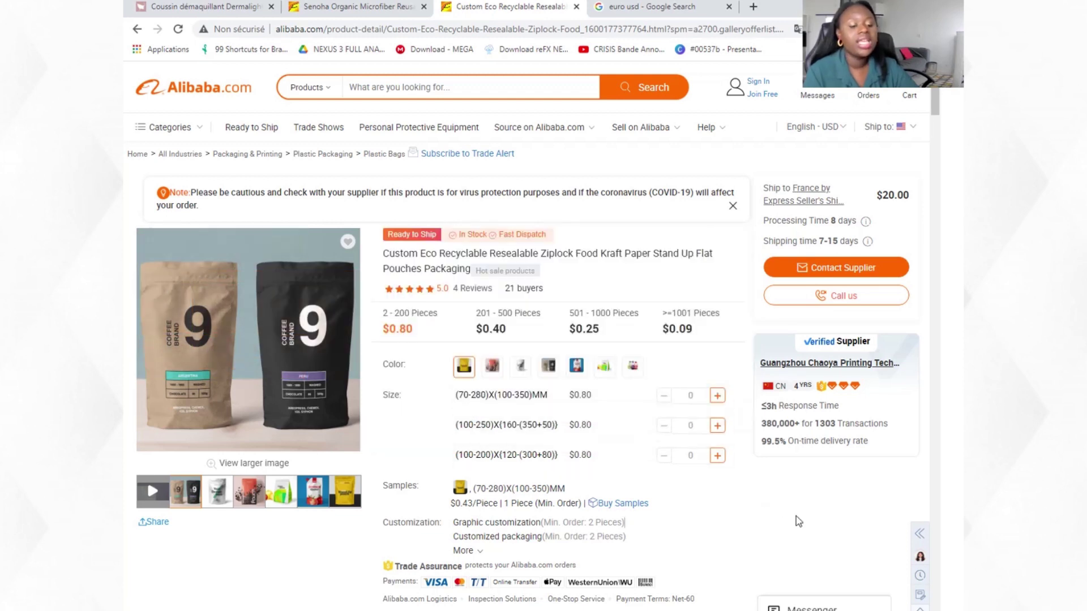
Step: Examine the 120 - 999 piece price on the Senoha makeup remover pads listing and return to the PowerPoint costs slide
click(338, 9)
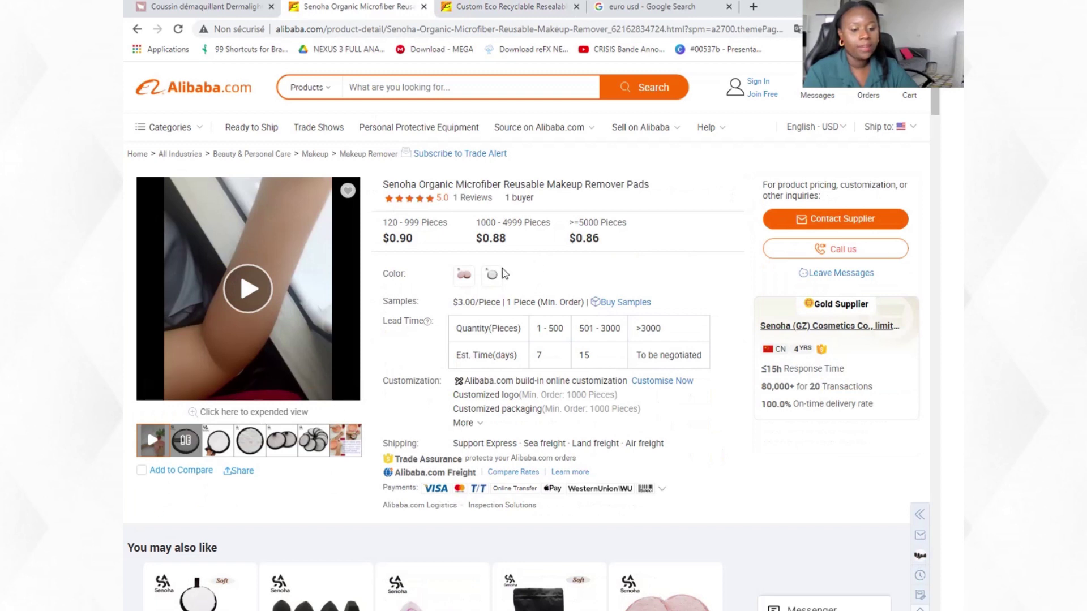
double_click(393, 243)
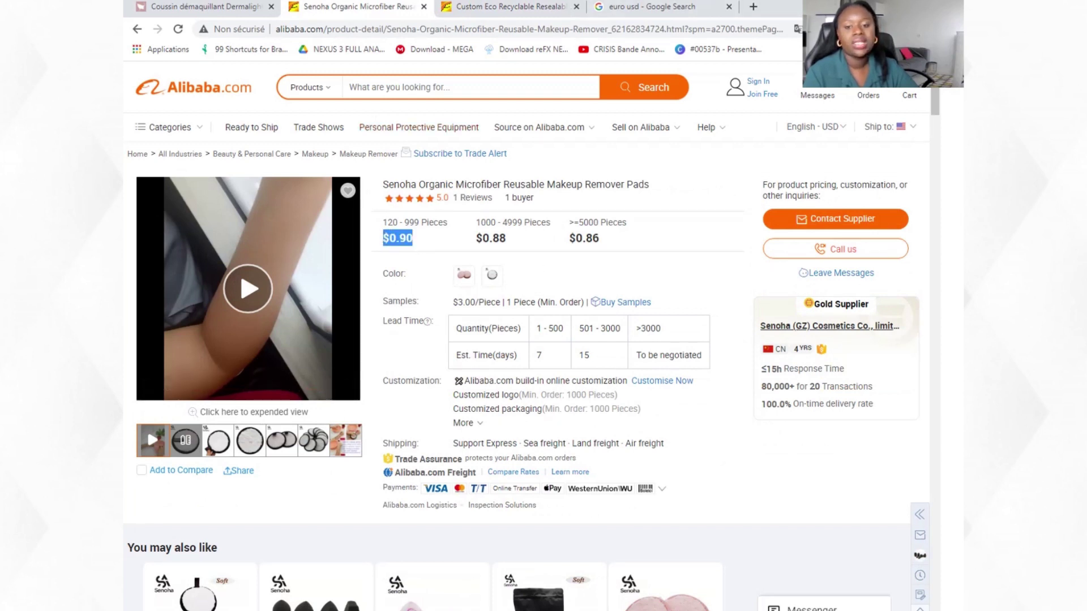
key(alt+Tab)
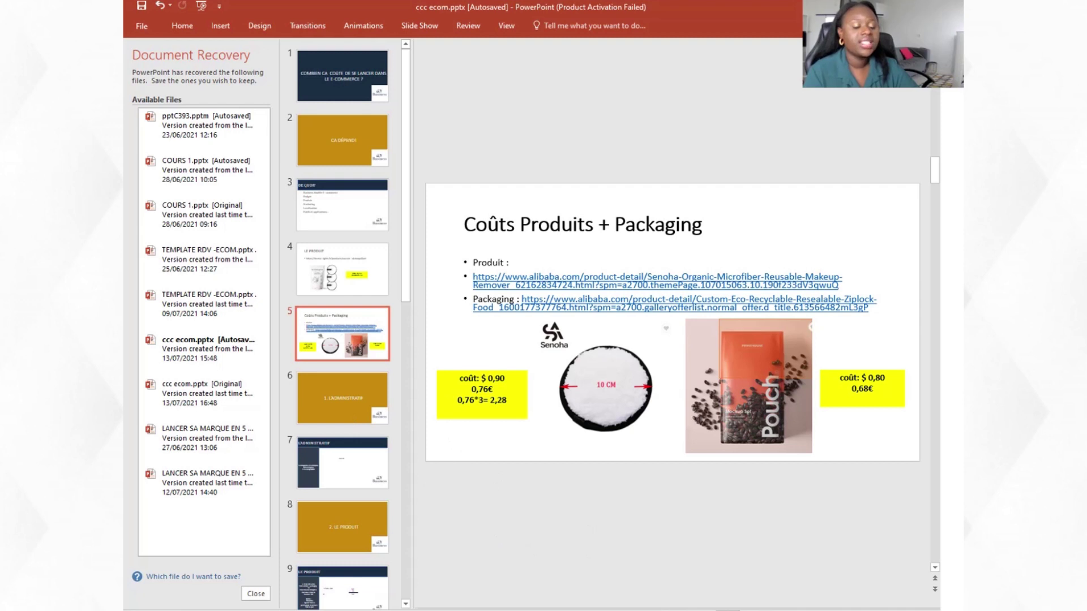
Step: Switch to the CCC ECOMMERCE workbook in Excel and check the budget amount in cell B3
key(alt+Tab)
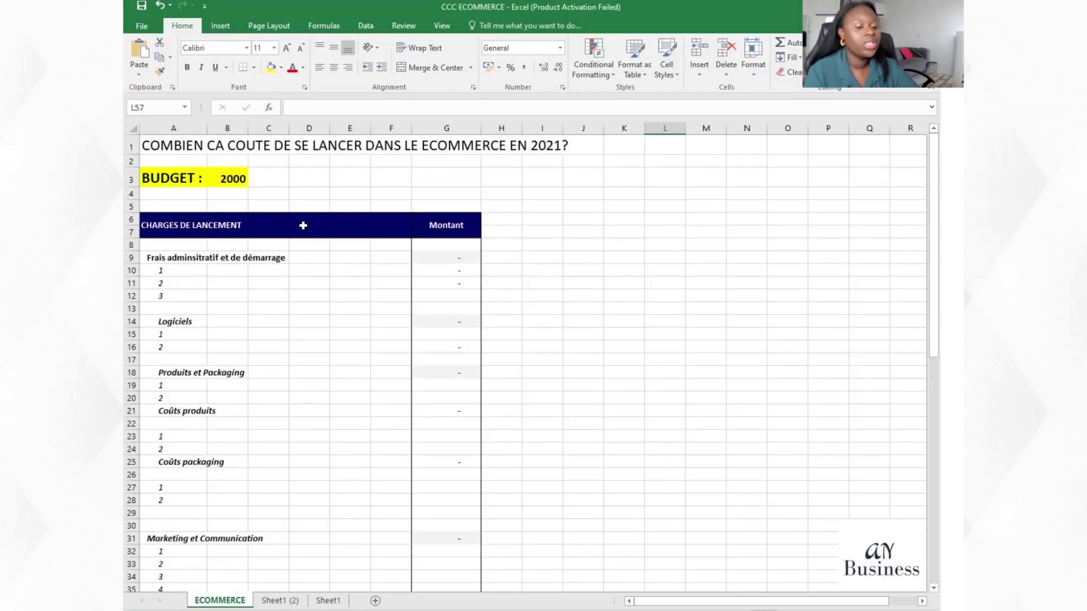
click(294, 191)
click(201, 183)
click(235, 182)
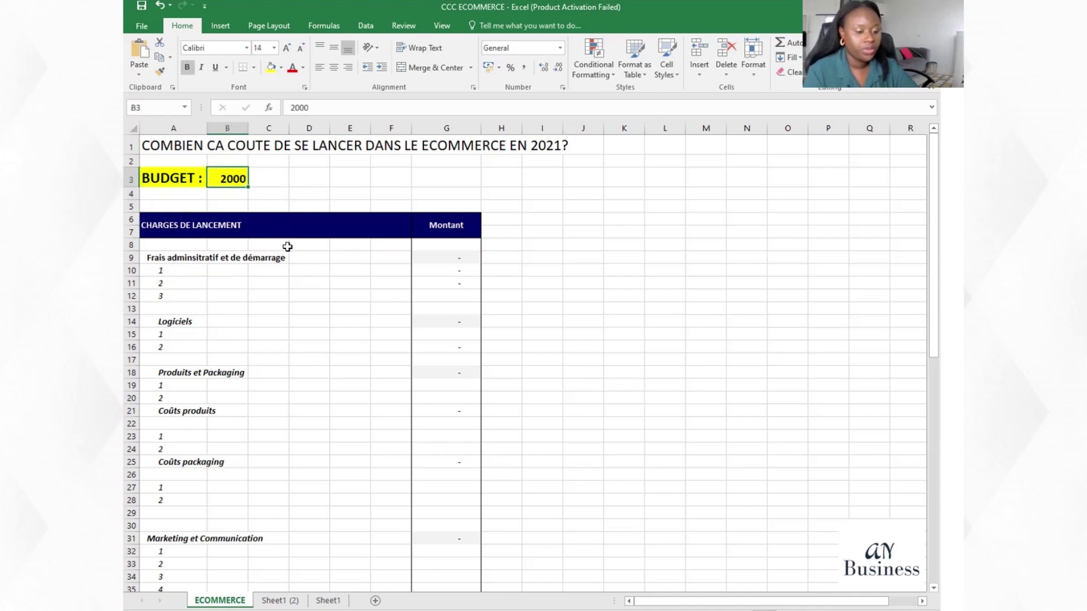
click(323, 179)
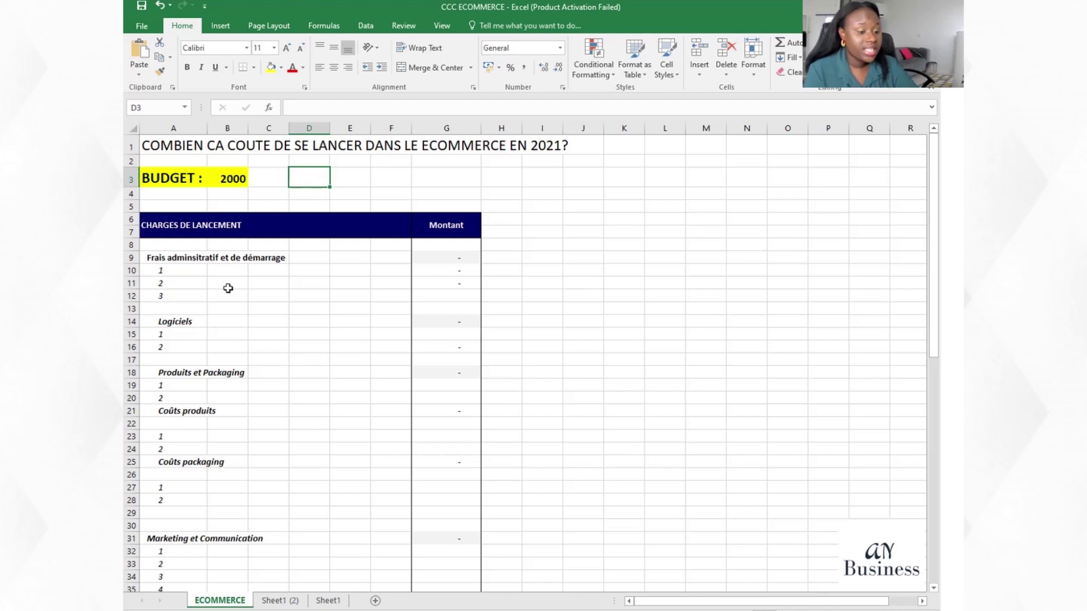
Step: Enter "Enregistrement de l'entreprise" in cell A10 as the first administrative and start-up cost
click(174, 271)
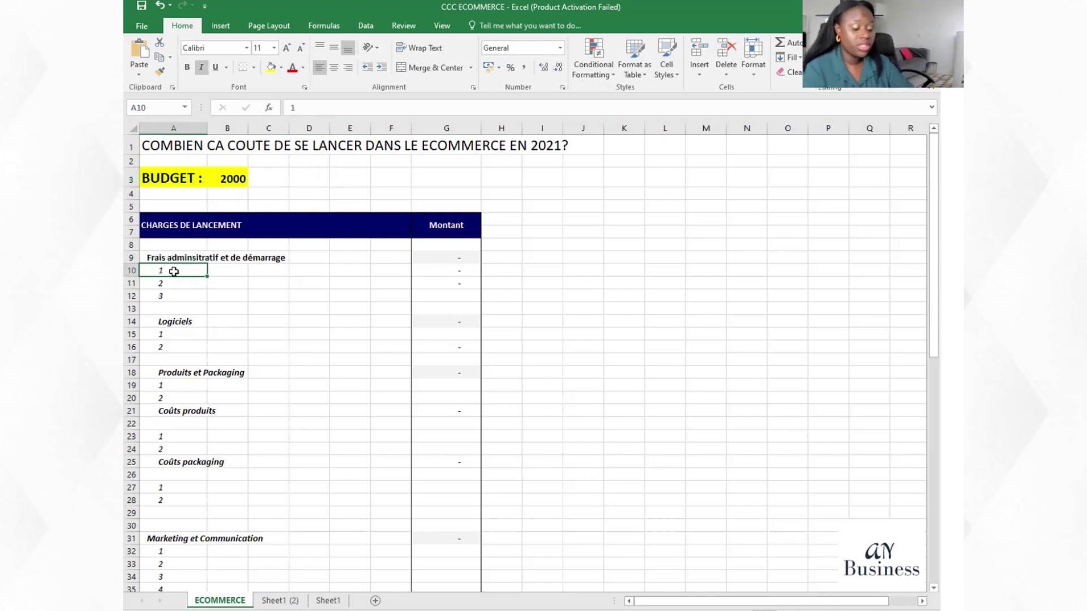
text(Enregoi)
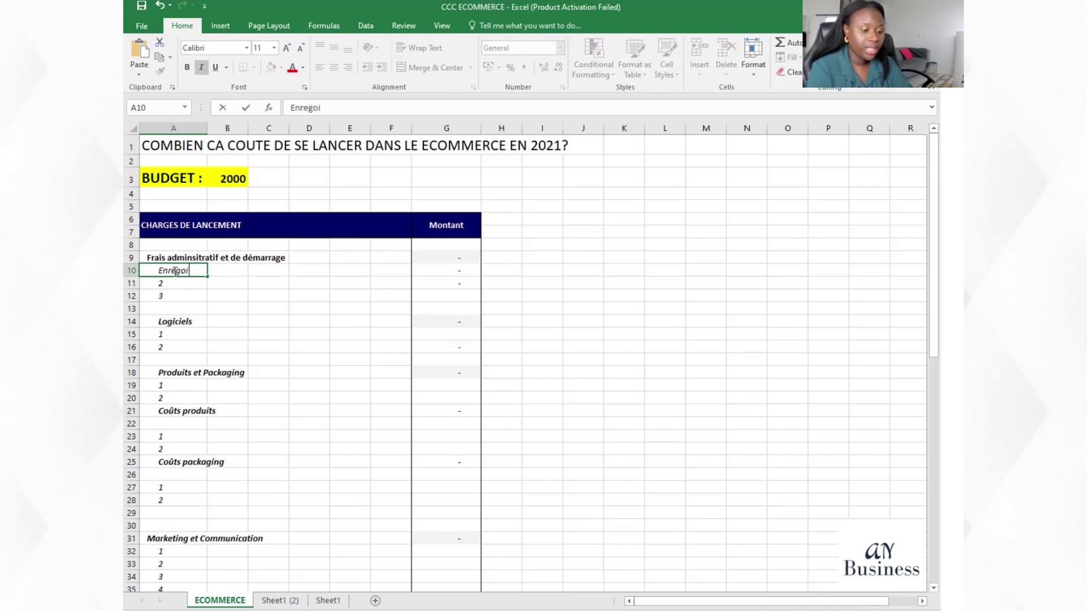
key(BackSpace)
key(BackSpace)
text(istreme)
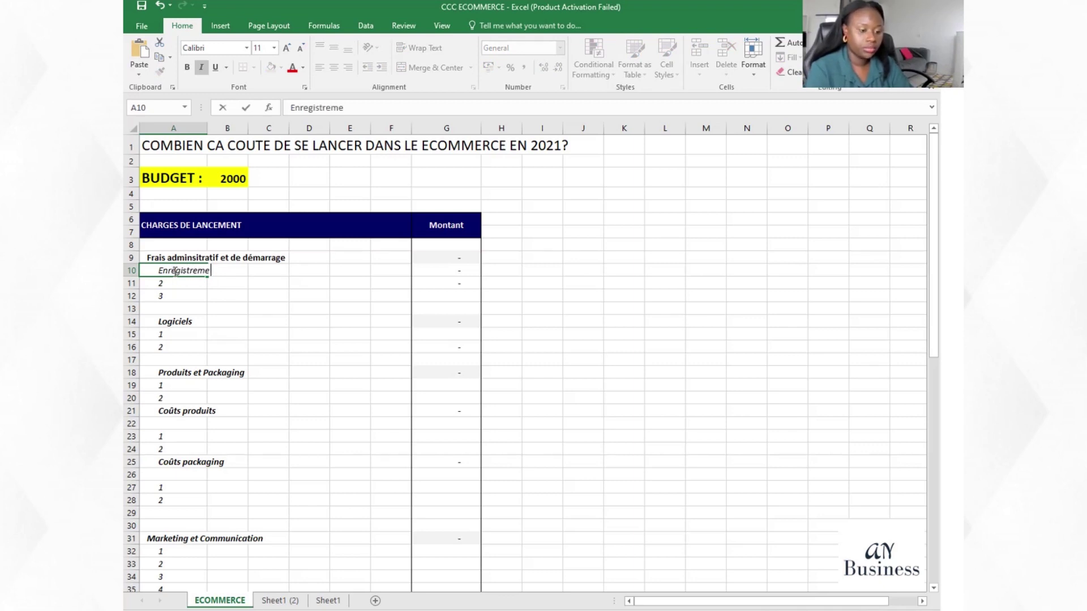
text(nt de l'entrepris)
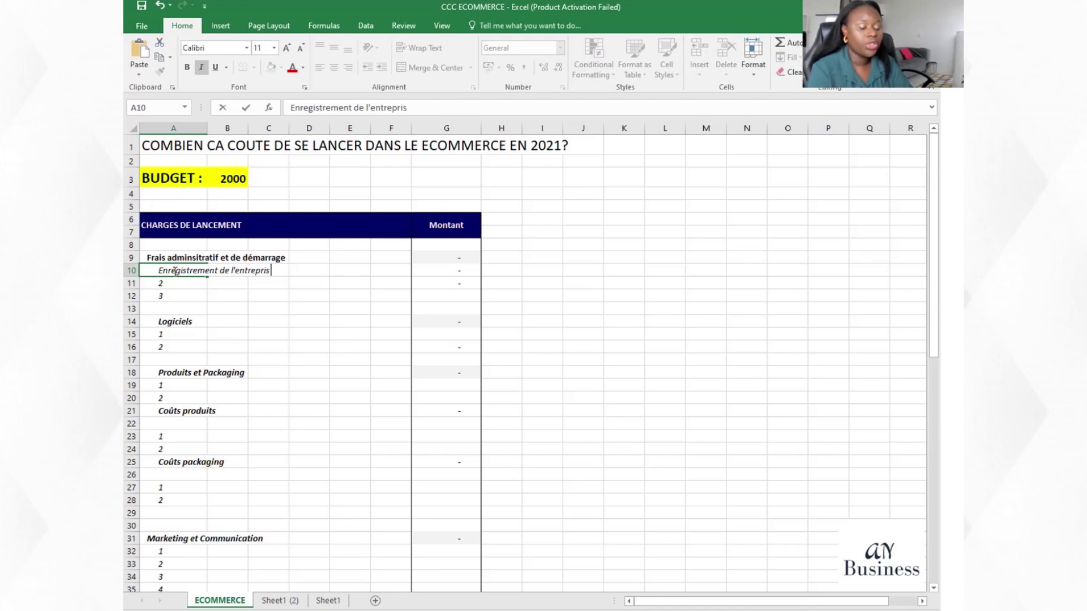
text(e)
key(Return)
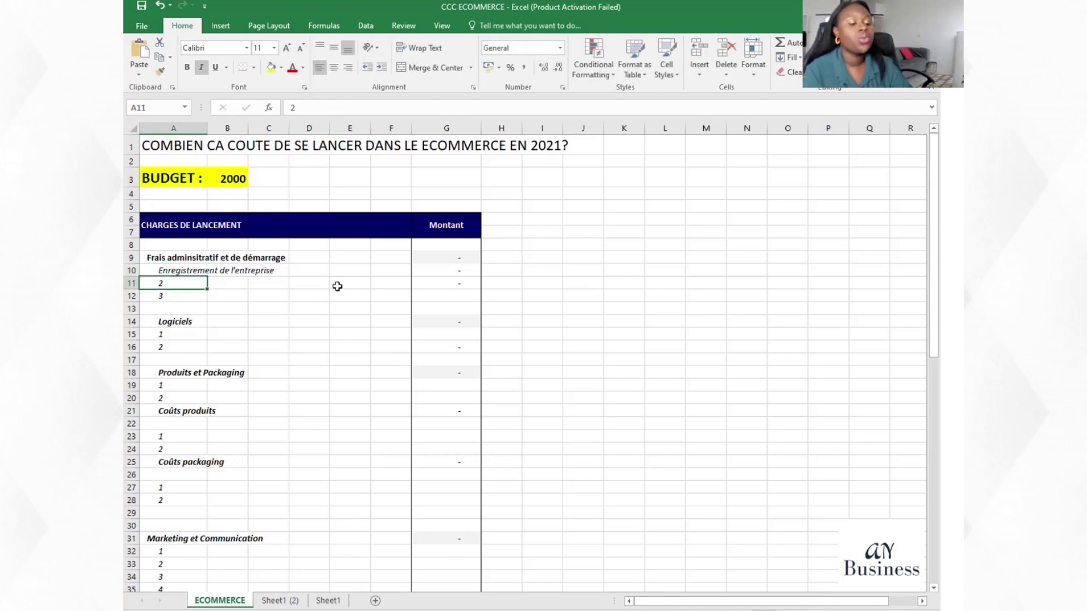
Step: Enter "Frais de notaire ou d'avocat" in cell A11 as the second administrative cost
click(236, 281)
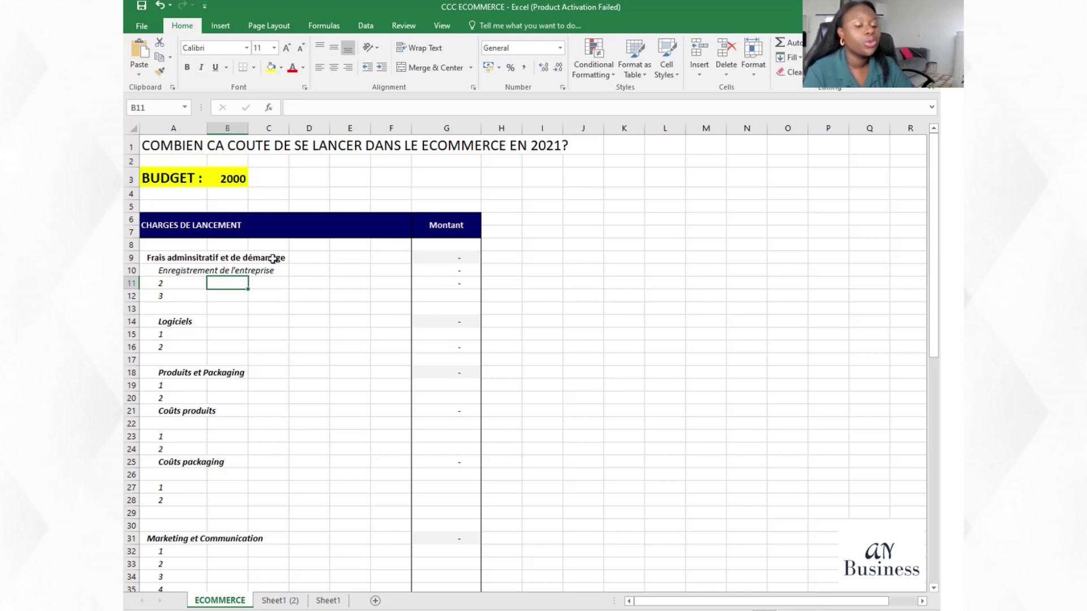
click(460, 272)
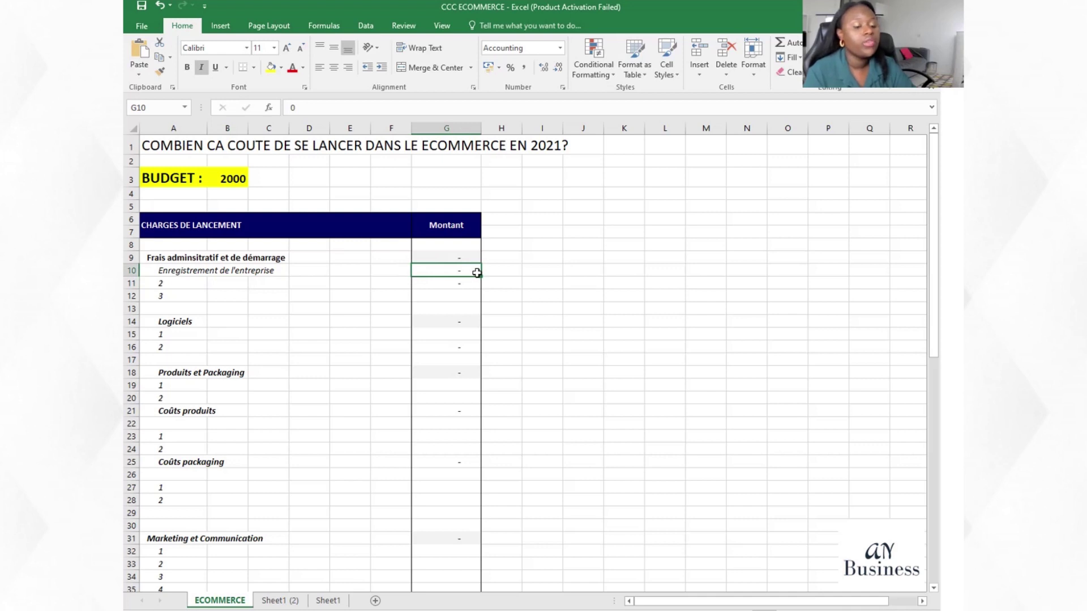
click(551, 270)
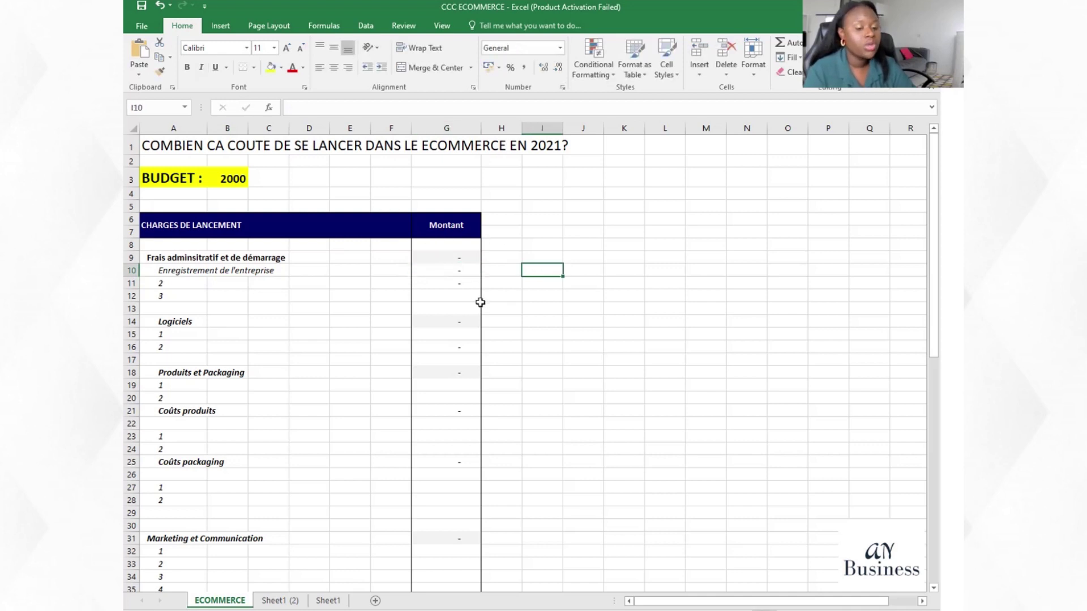
click(198, 282)
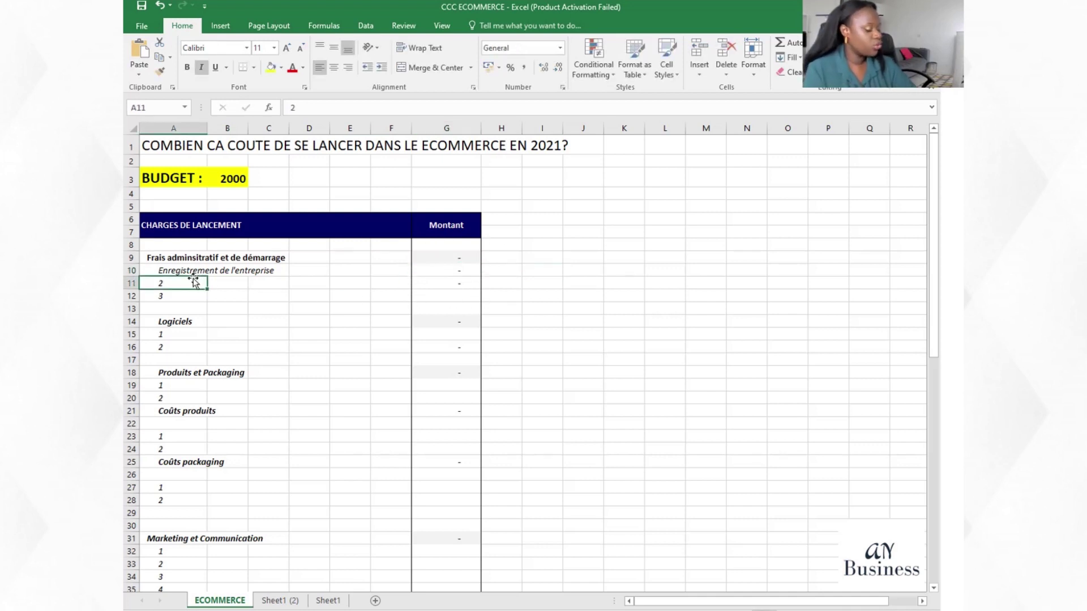
text(Frai)
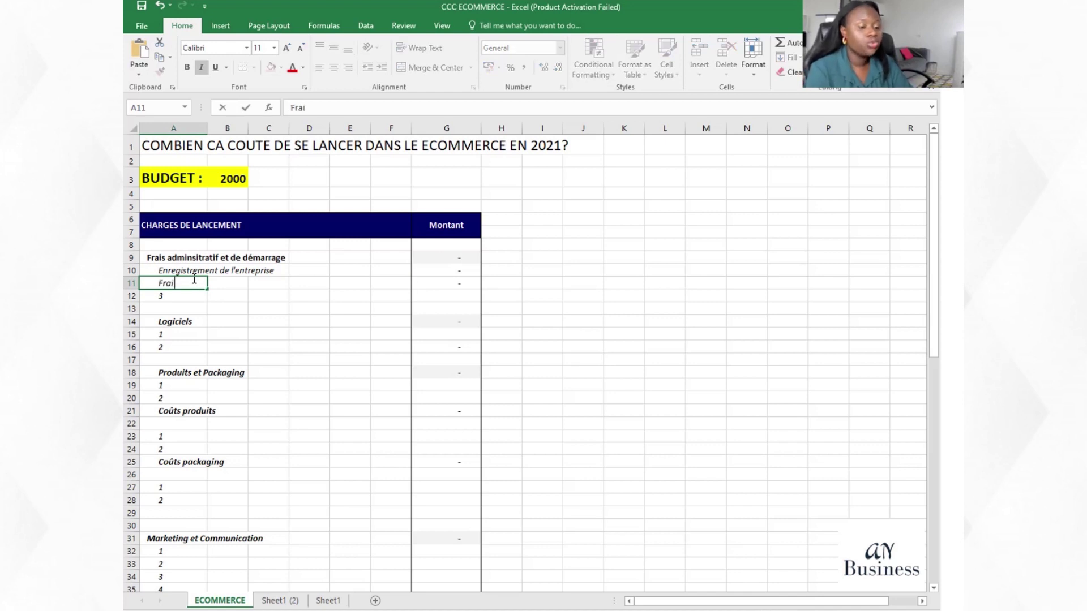
text(s de notaire ou d)
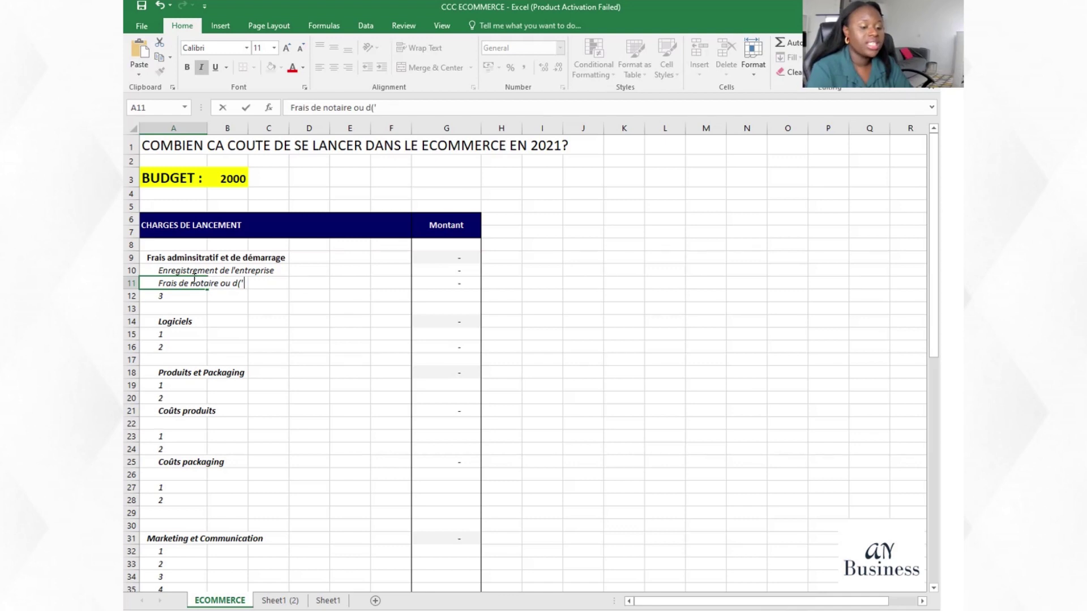
text('avo)
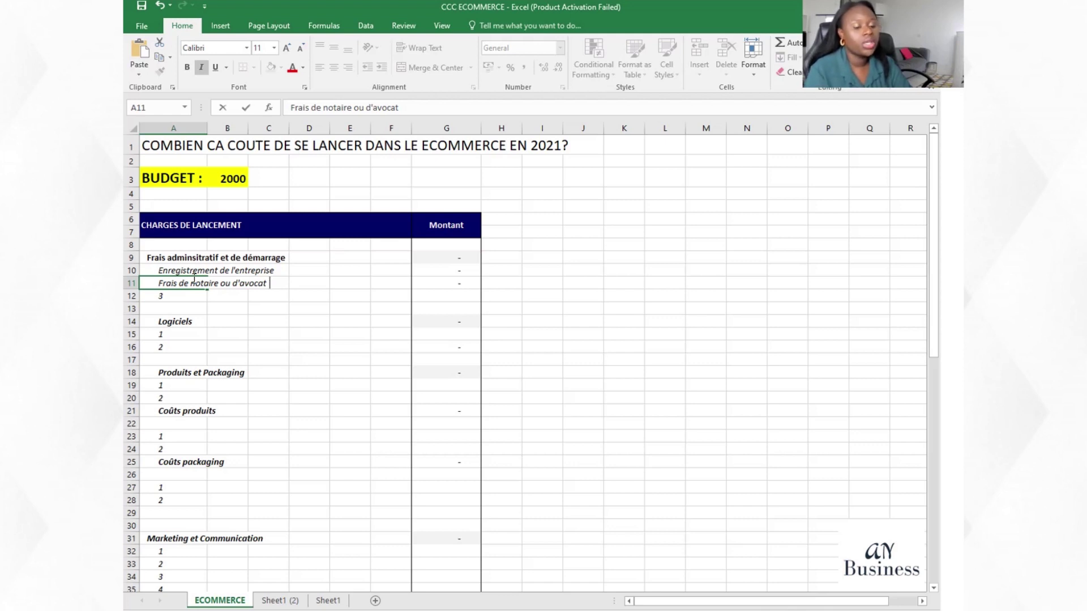
text(cat)
click(436, 282)
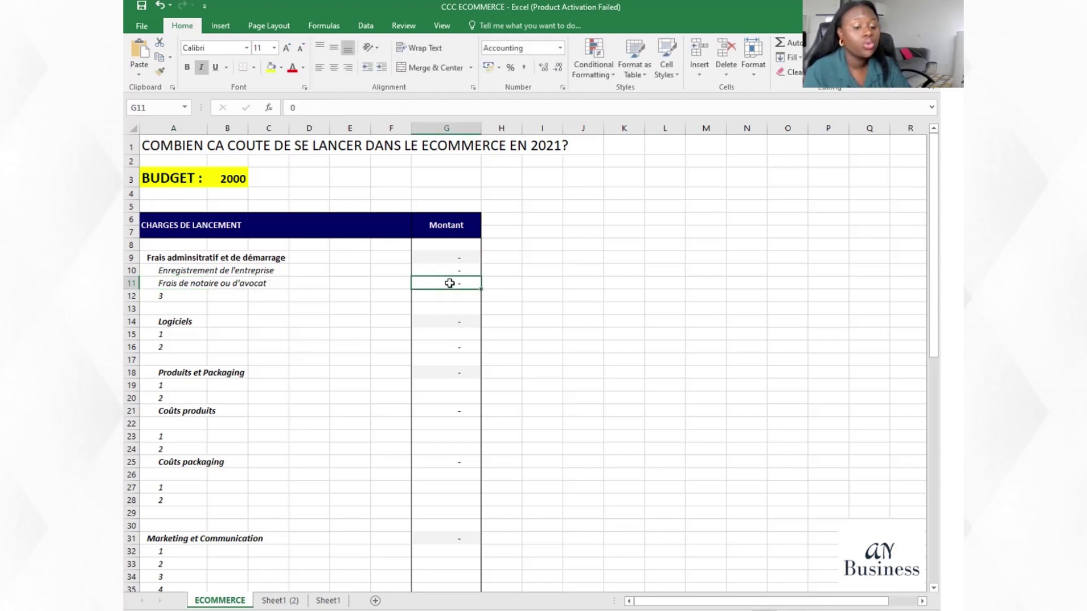
click(602, 294)
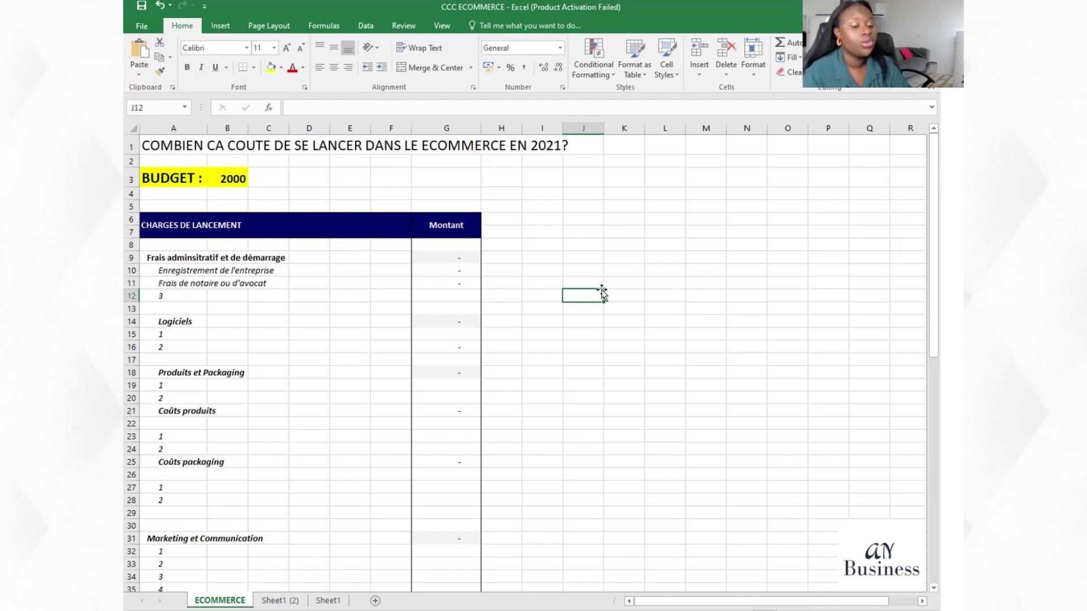
Step: Enter "Nom de domaine" in cell A12 and set the amount in cell G11 to 10
click(189, 295)
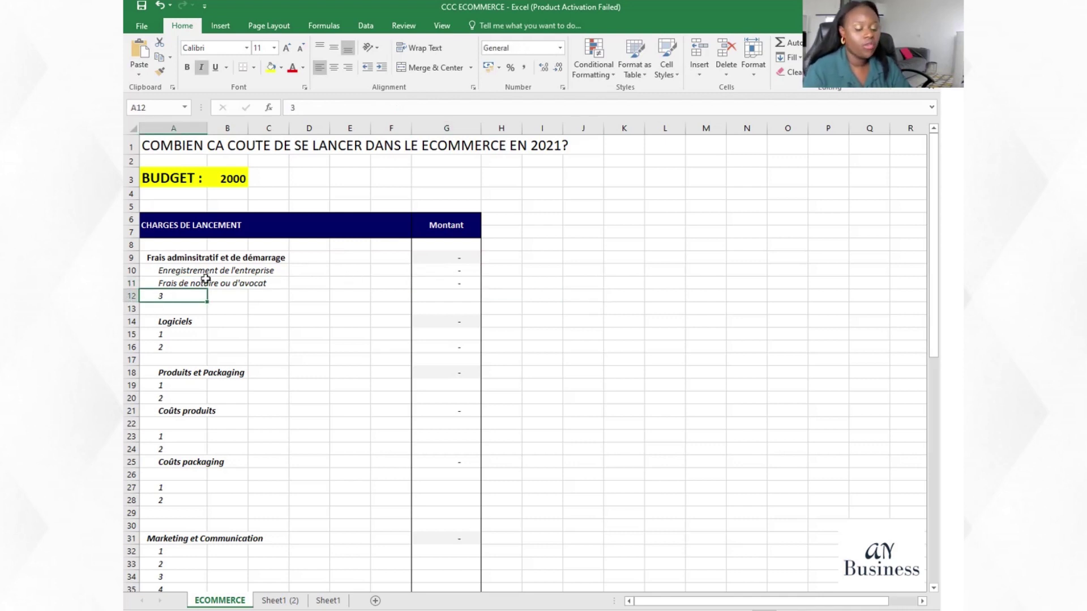
text(Nom de domaine)
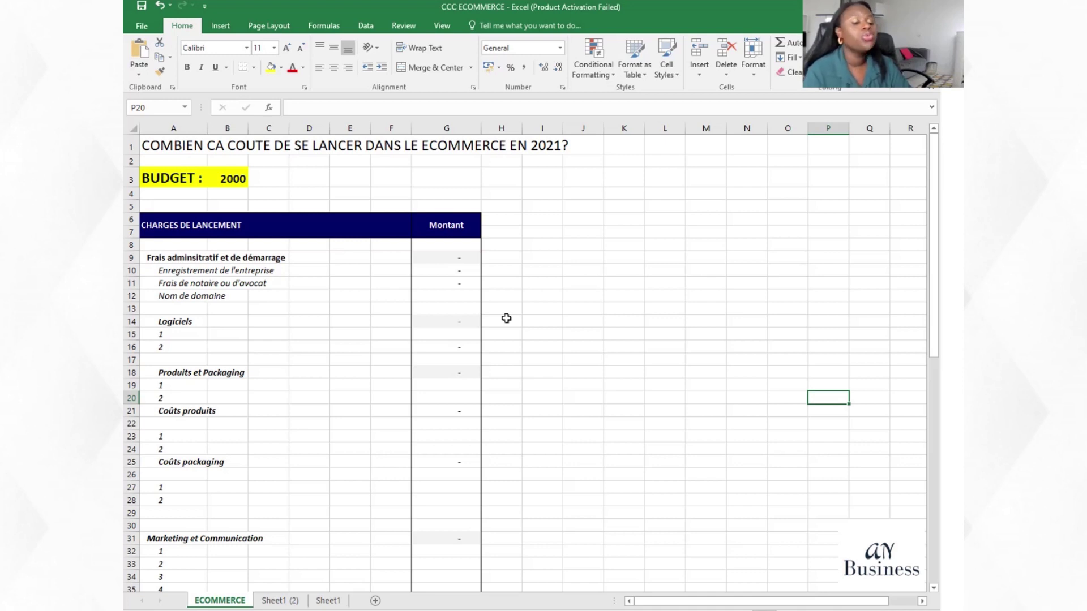
click(475, 284)
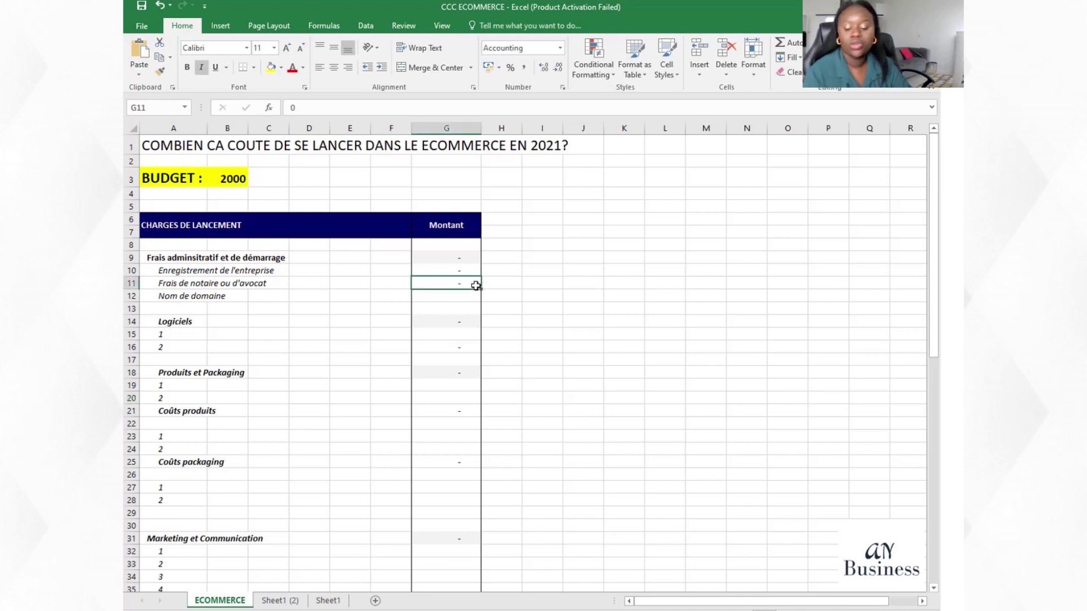
text(10)
click(583, 295)
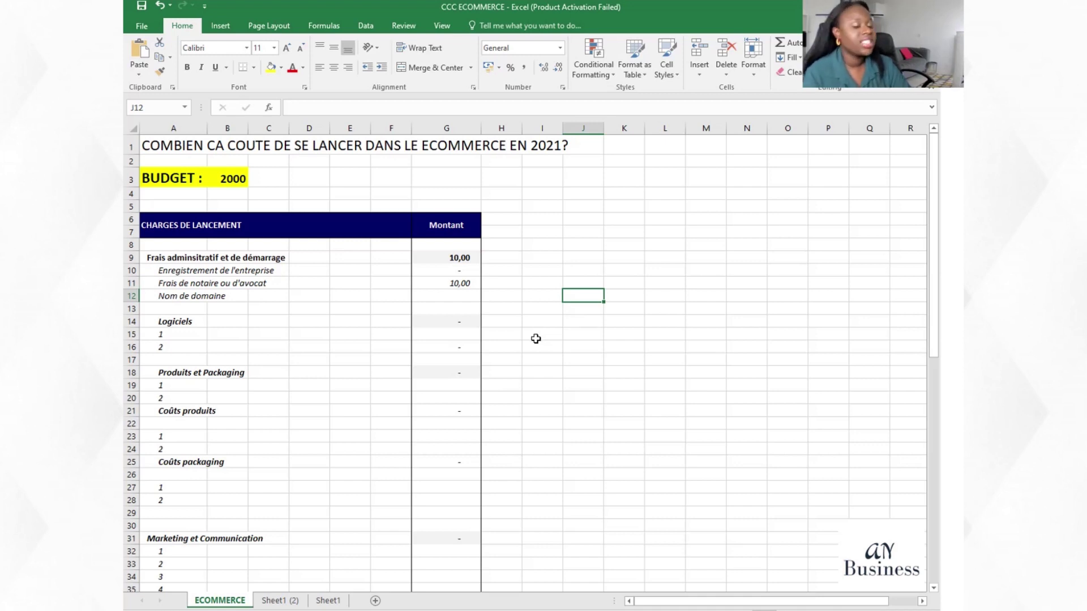
Step: Enter "Boutique en ligne : Shopify" in cell A15 as the first item under Logiciels
click(459, 294)
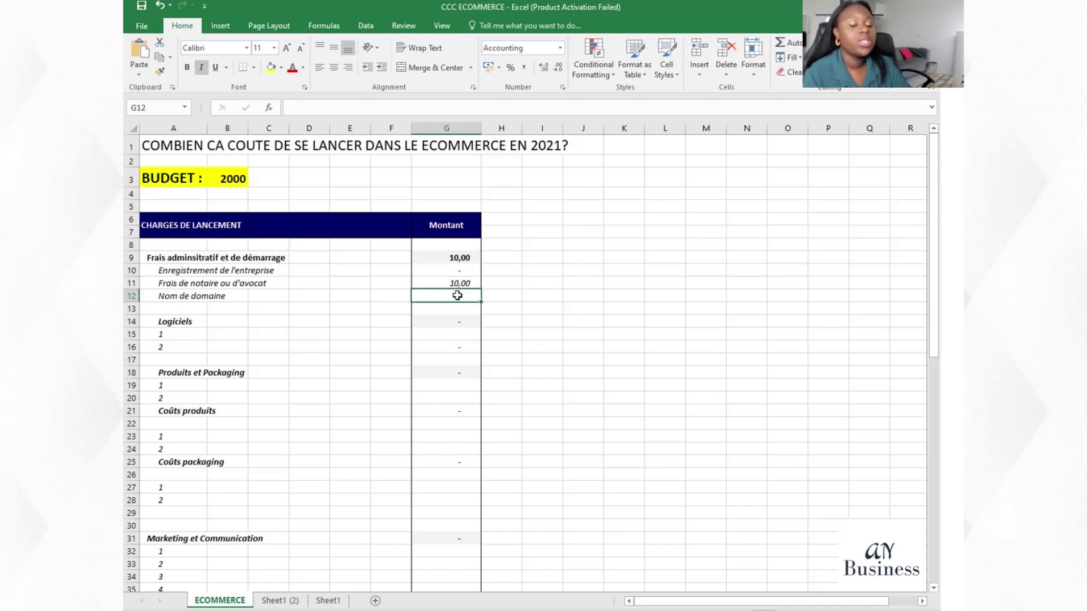
click(191, 322)
click(180, 338)
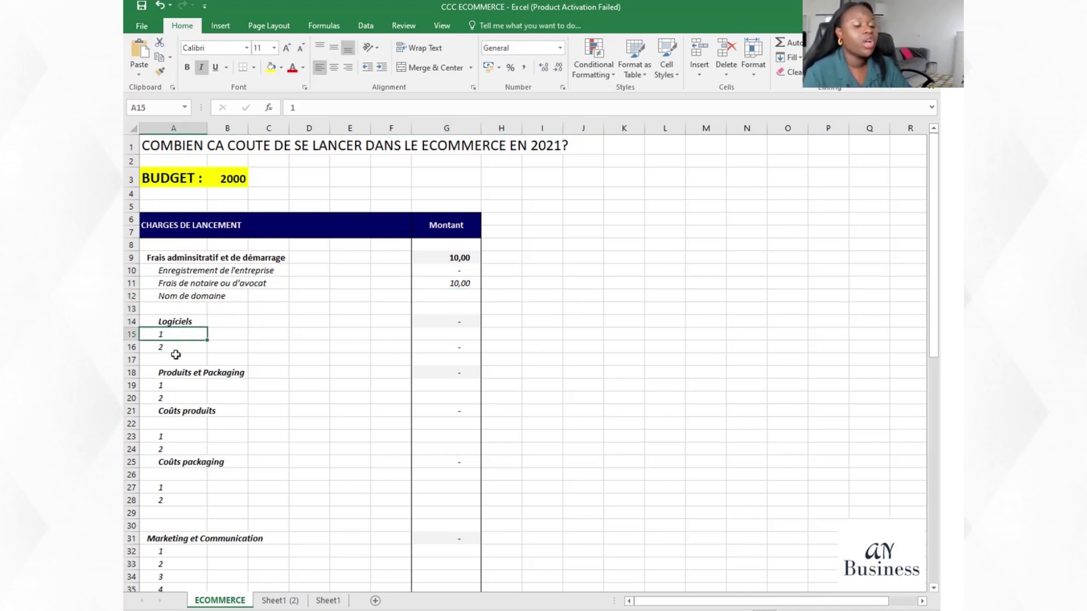
text(S)
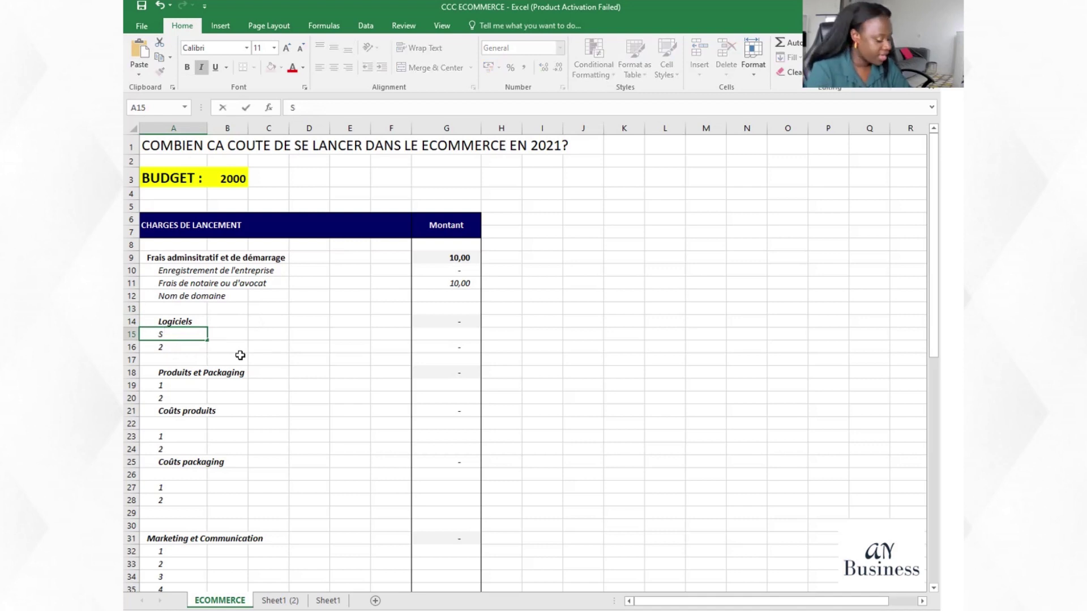
text(outique en li)
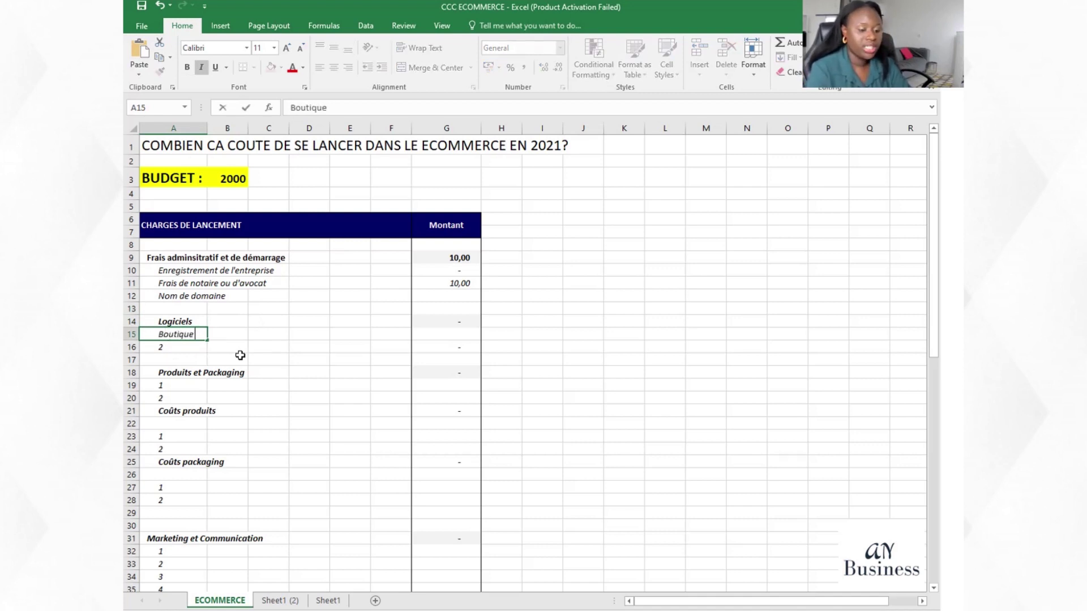
text(gne : Shopify)
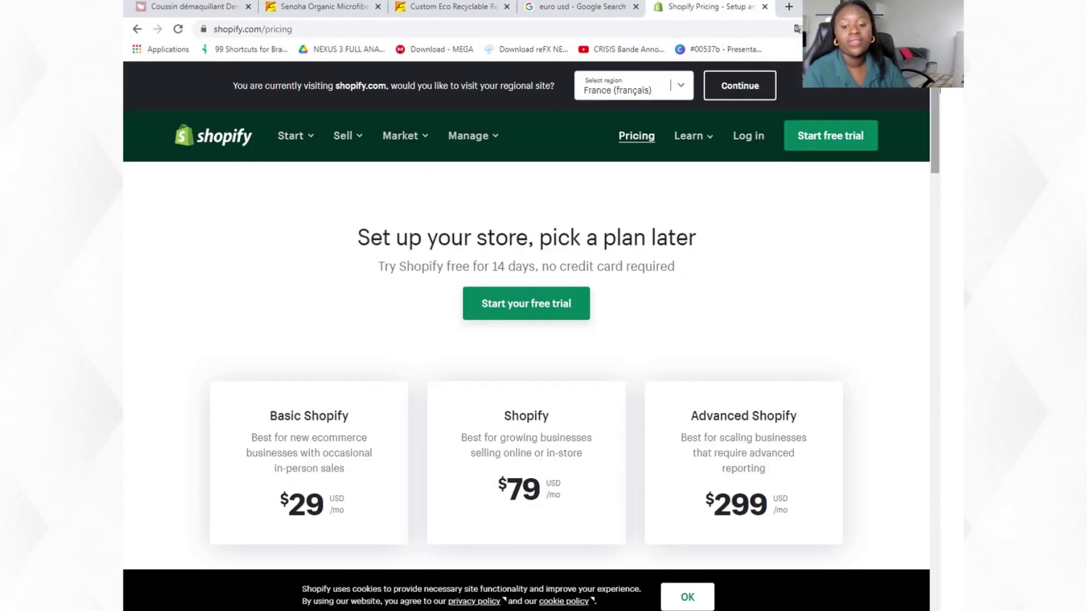
Step: Switch the Shopify pricing page to the French regional site and examine the monthly prices of the three plans
scroll(526, 305, down, 4)
scroll(731, 83, up, 3)
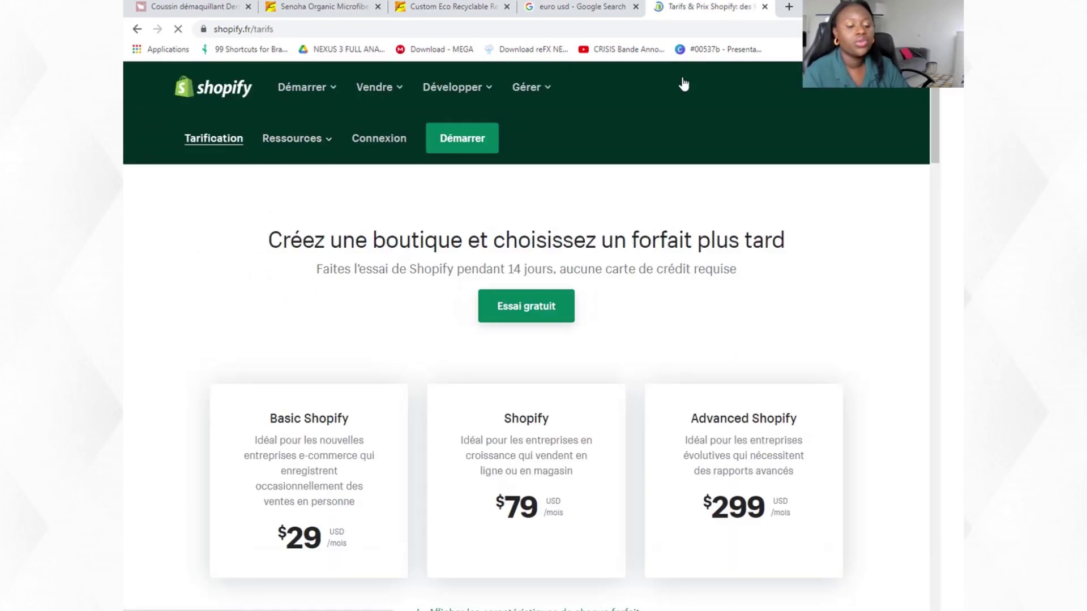
scroll(453, 343, down, 5)
scroll(383, 325, up, 3)
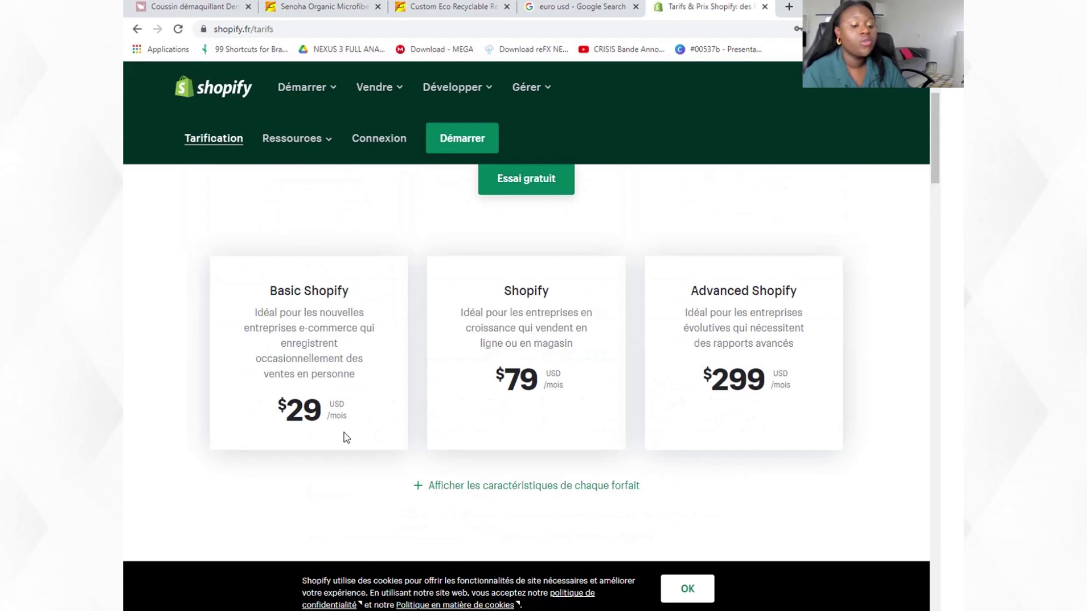
drag(378, 428, 257, 420)
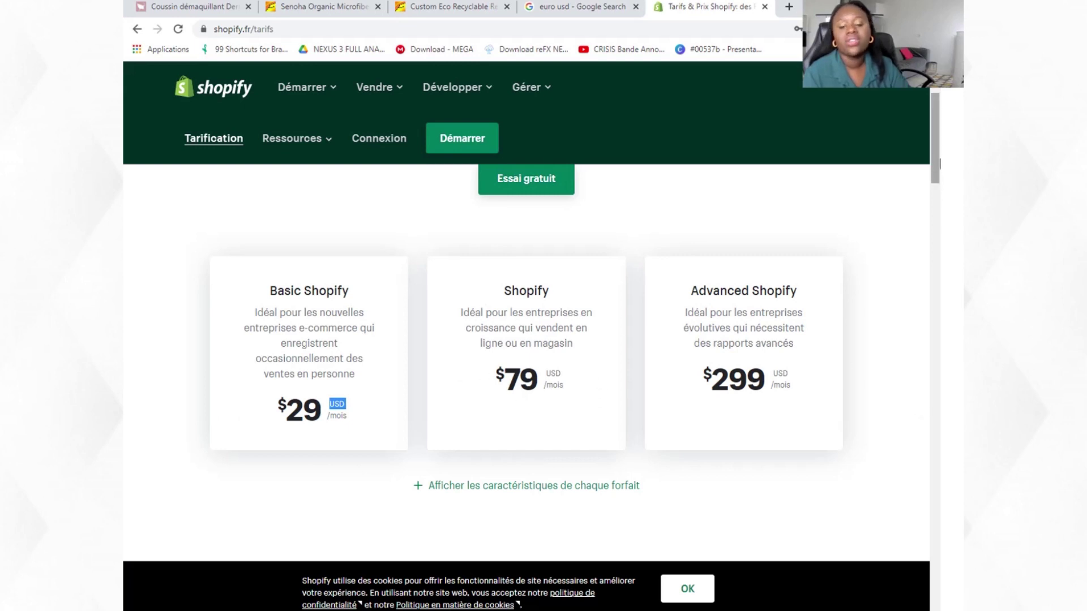
scroll(895, 325, down, 2)
scroll(817, 247, up, 1)
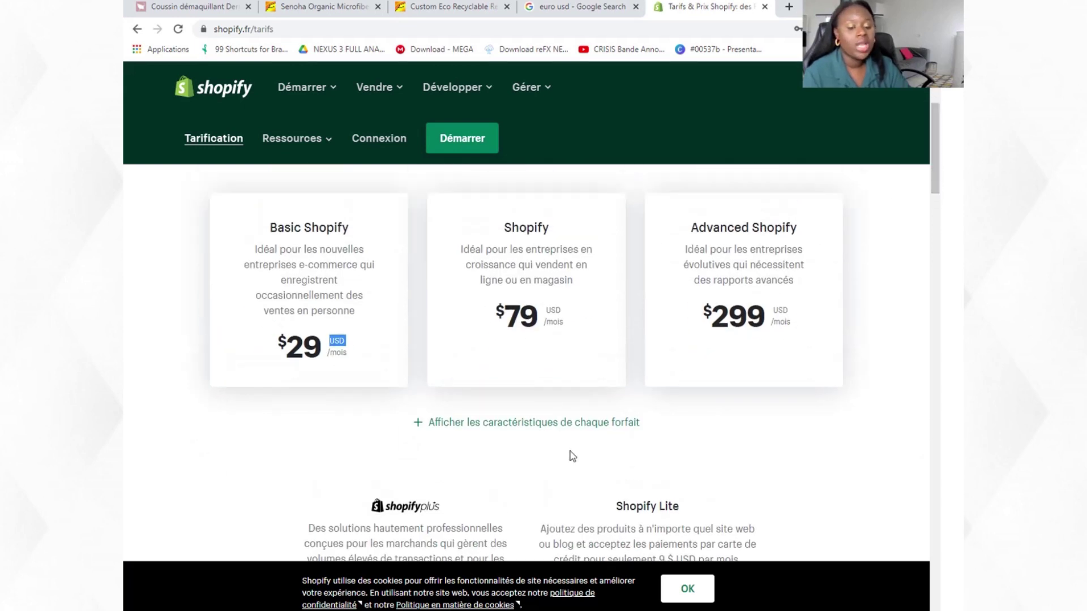
Step: Expand the features of each Shopify plan and compare the included functions and employee accounts
click(573, 424)
scroll(511, 275, down, 8)
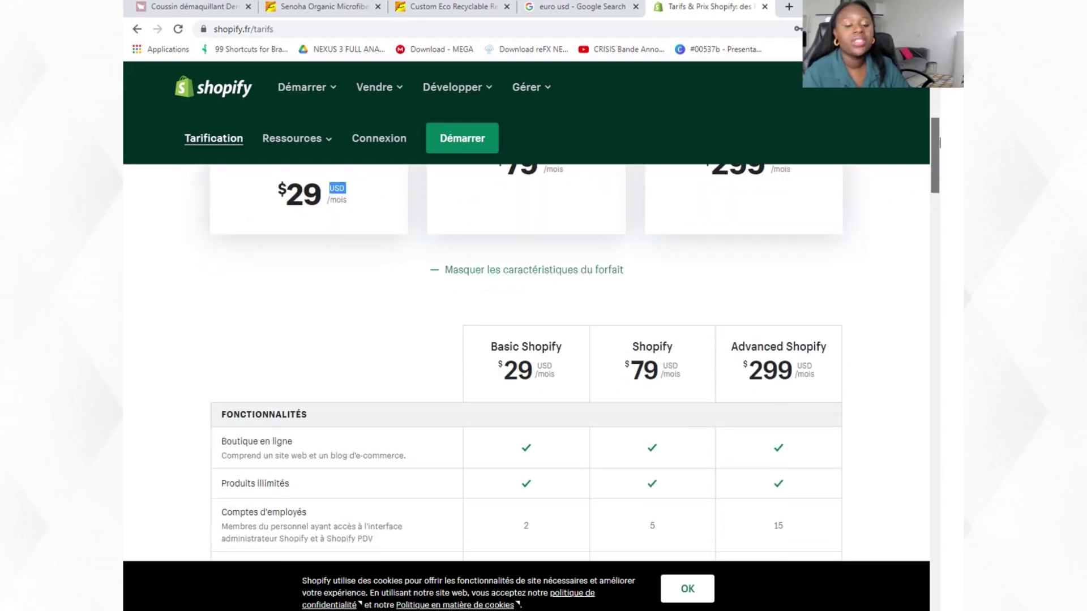
scroll(511, 274, up, 3)
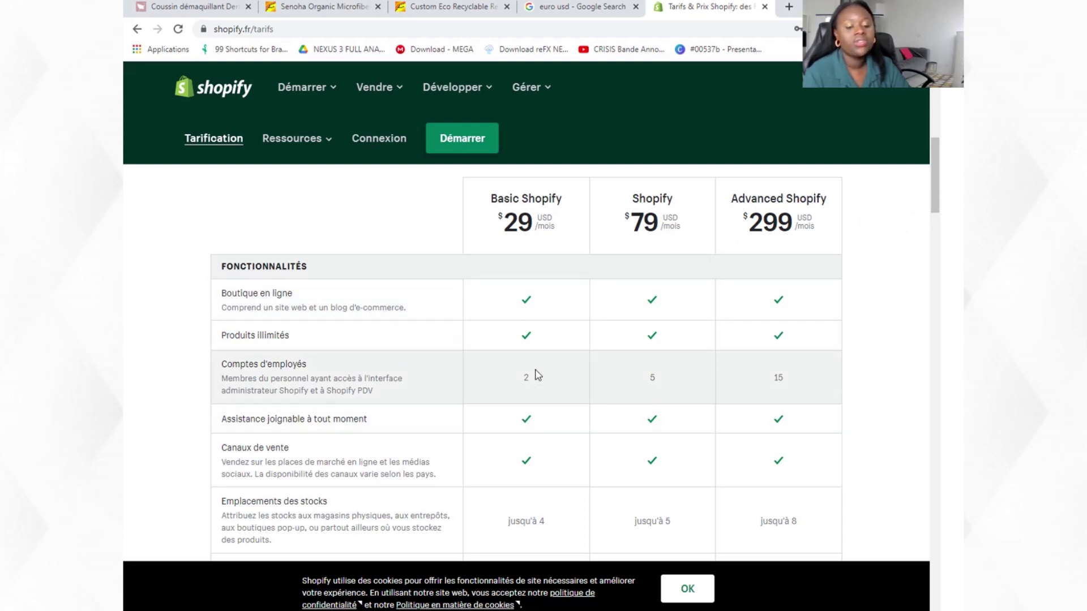
drag(534, 377, 524, 377)
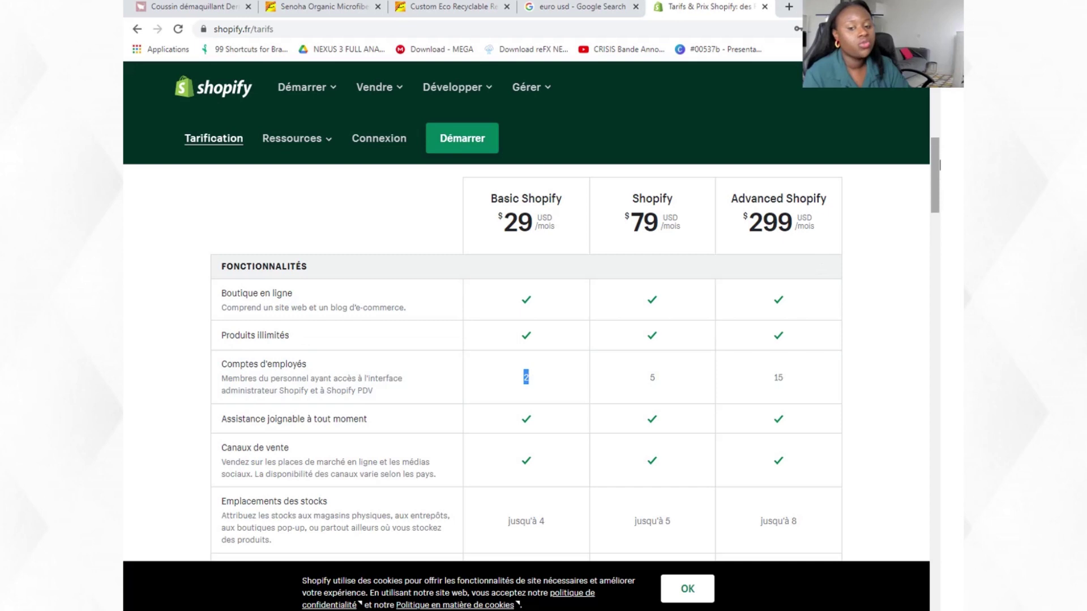
mouse_move(937, 196)
mouse_down()
mouse_move(937, 214)
mouse_move(937, 202)
mouse_up()
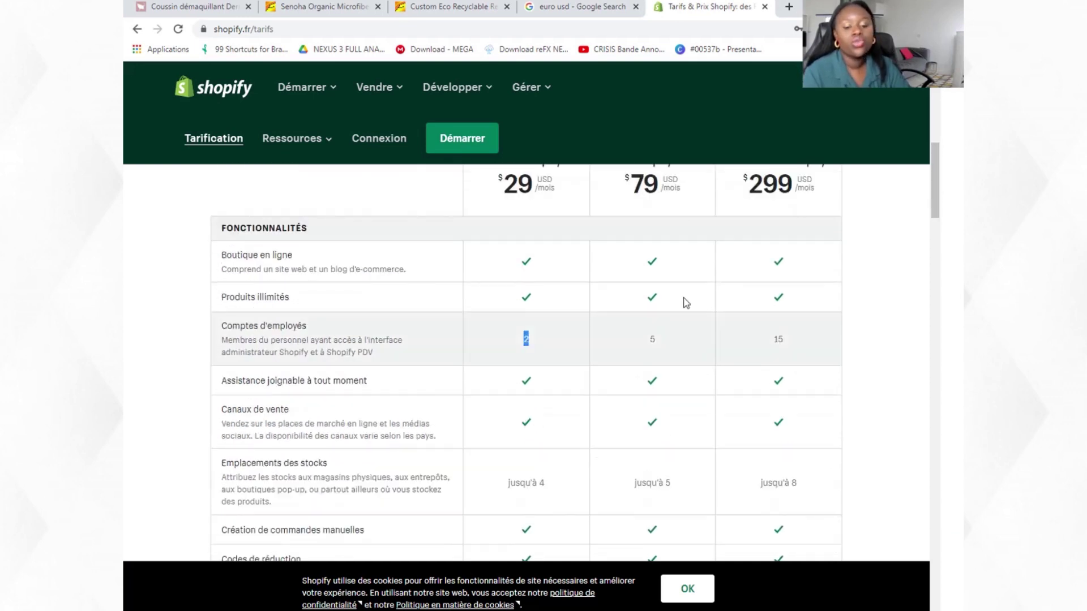
scroll(456, 379, up, 2)
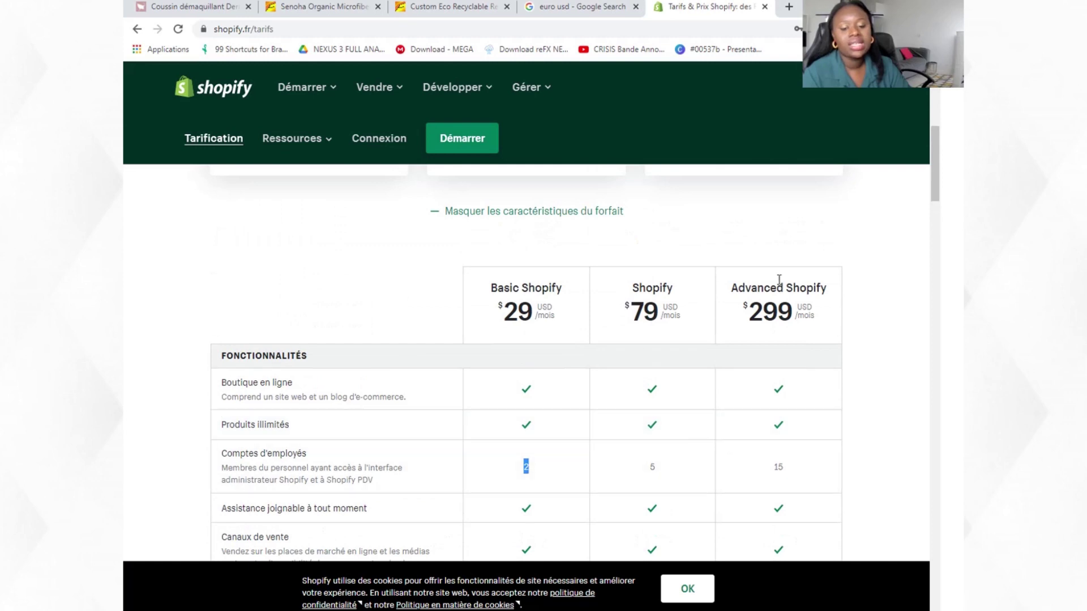
drag(937, 173, 940, 218)
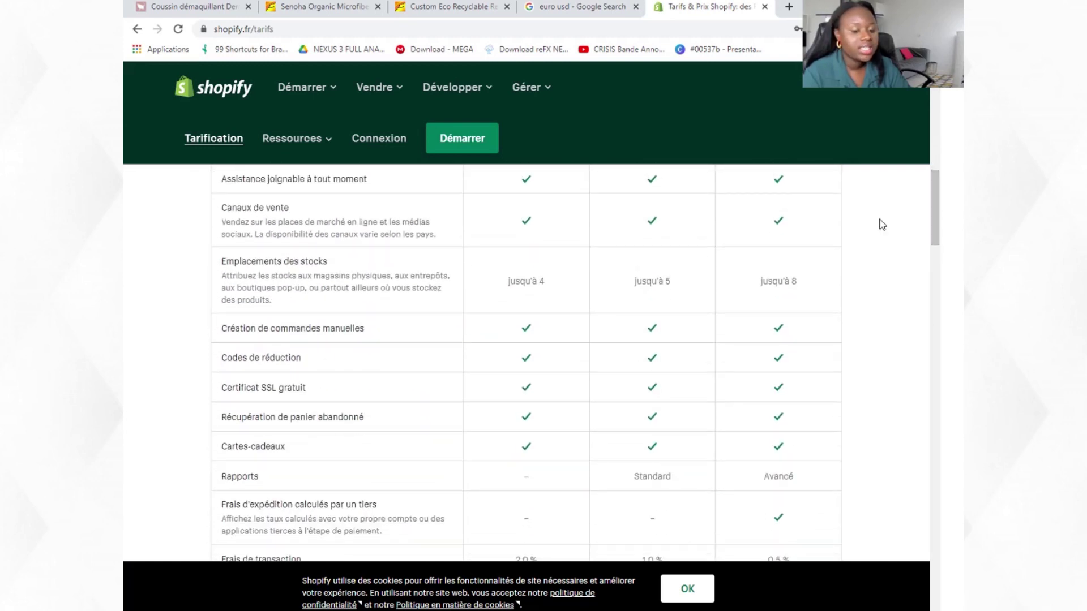
Step: Examine the stock locations, the remaining features and the transaction fees in the Shopify plan comparison table
drag(236, 261, 321, 262)
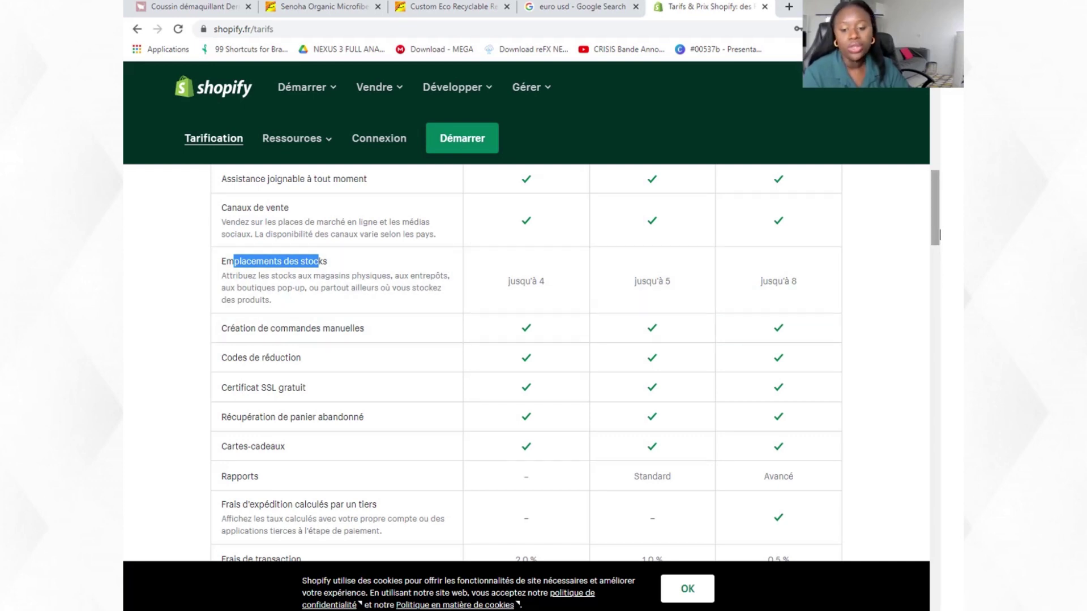
scroll(541, 249, down, 1)
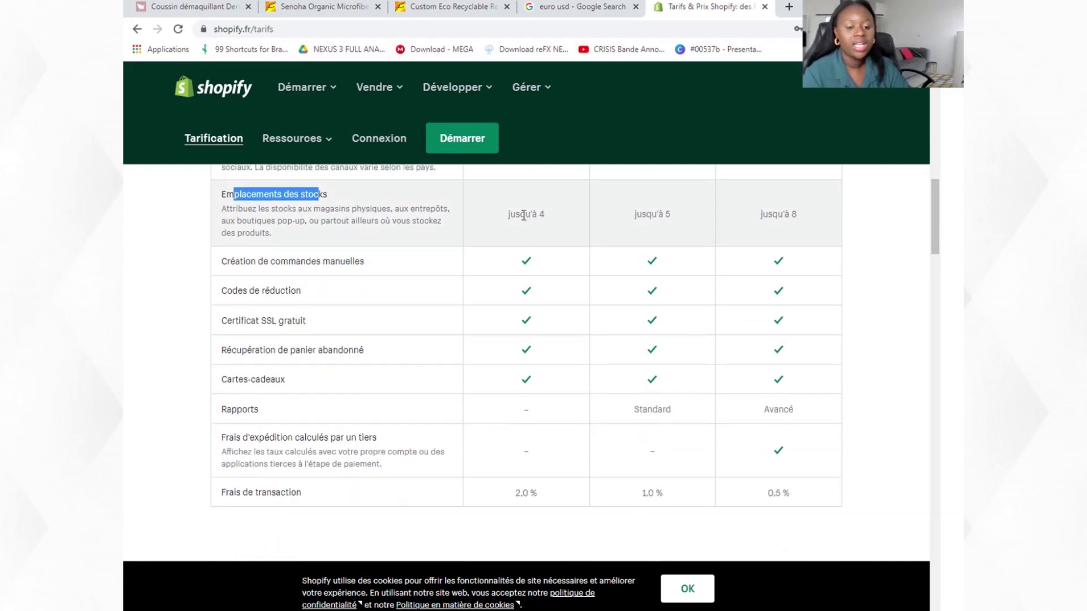
scroll(937, 220, down, 1)
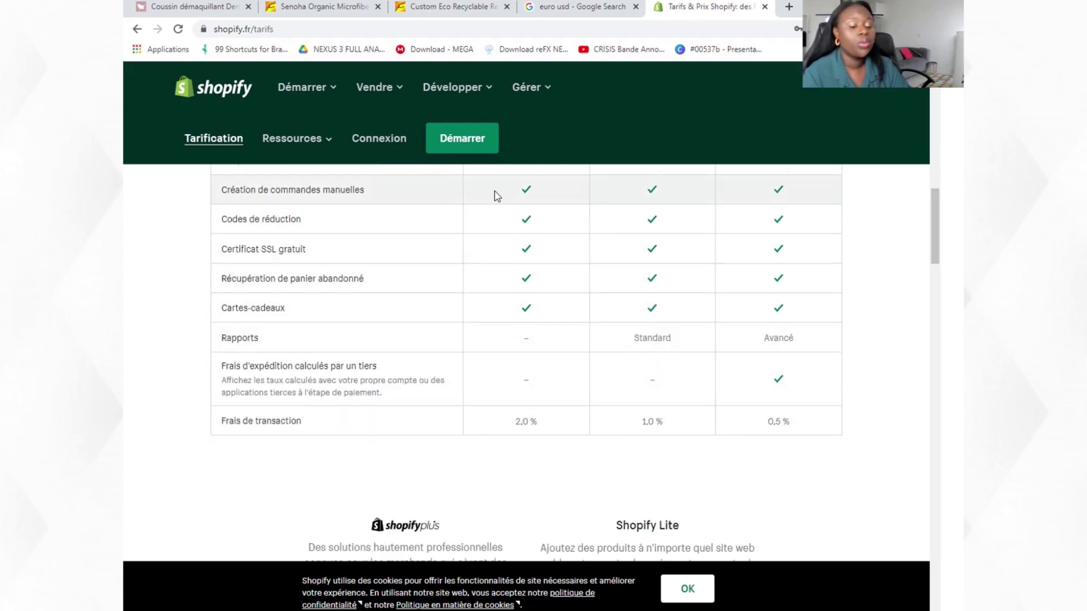
mouse_move(229, 419)
mouse_down()
mouse_move(301, 425)
mouse_move(216, 417)
mouse_move(403, 427)
mouse_move(291, 447)
mouse_up()
click(291, 447)
scroll(524, 381, down, 1)
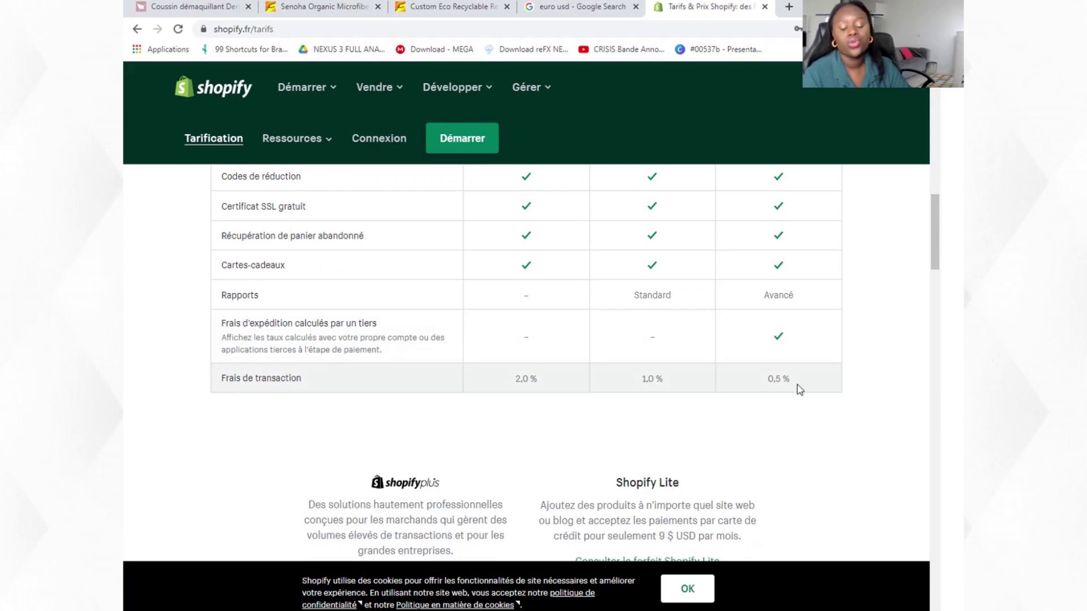
mouse_move(935, 255)
mouse_down()
mouse_move(929, 181)
mouse_move(931, 280)
mouse_move(932, 245)
mouse_up()
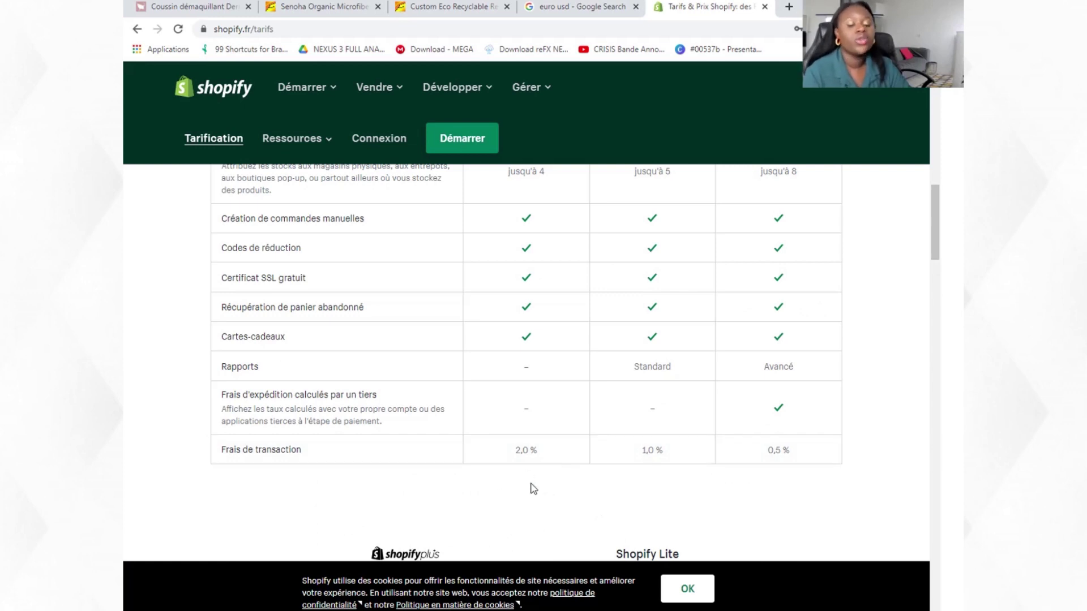
Step: Review the three main Shopify plans alongside the Shopify Plus and Shopify Lite offers below the comparison table
scroll(726, 301, up, 8)
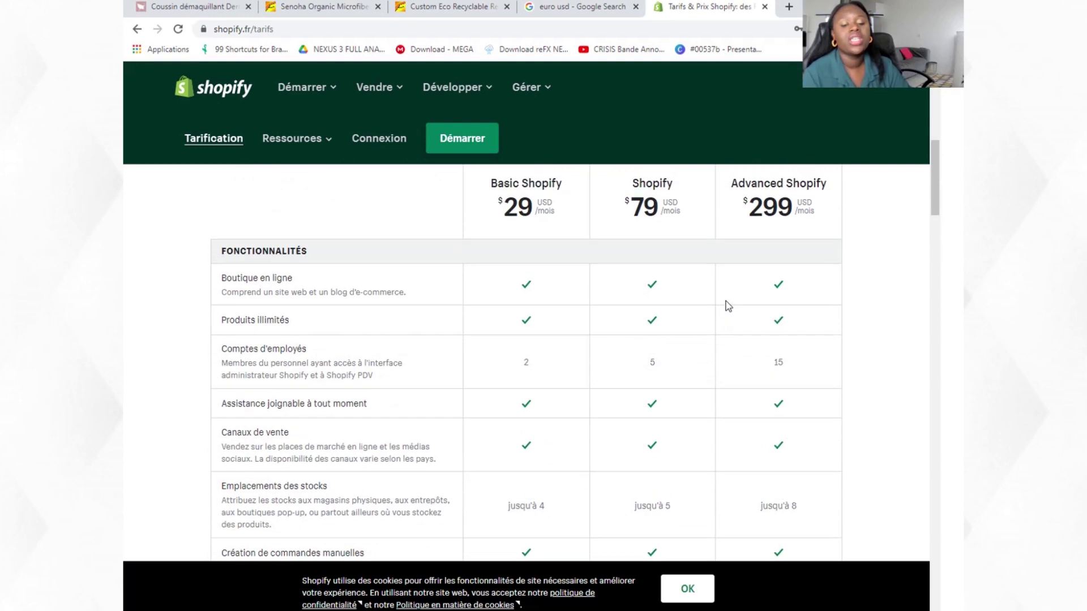
scroll(652, 295, down, 10)
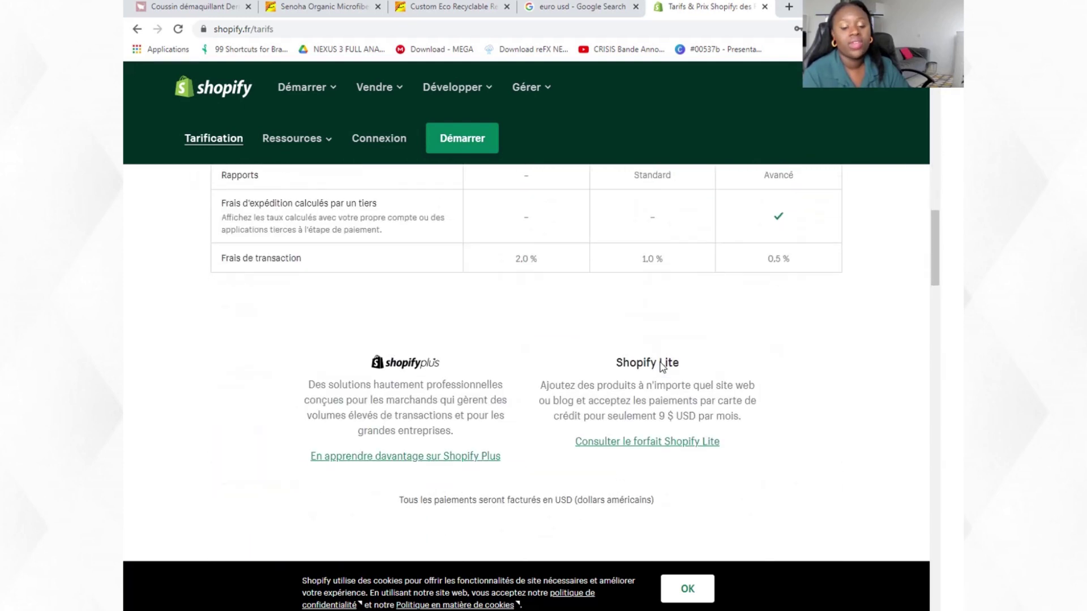
scroll(736, 298, up, 4)
scroll(751, 298, up, 8)
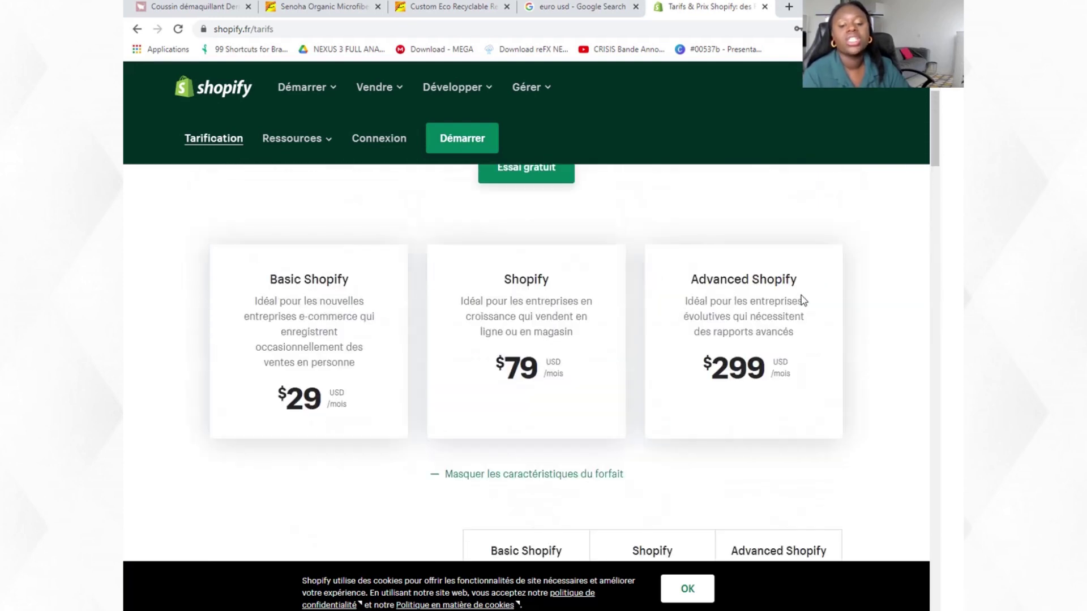
scroll(801, 295, down, 3)
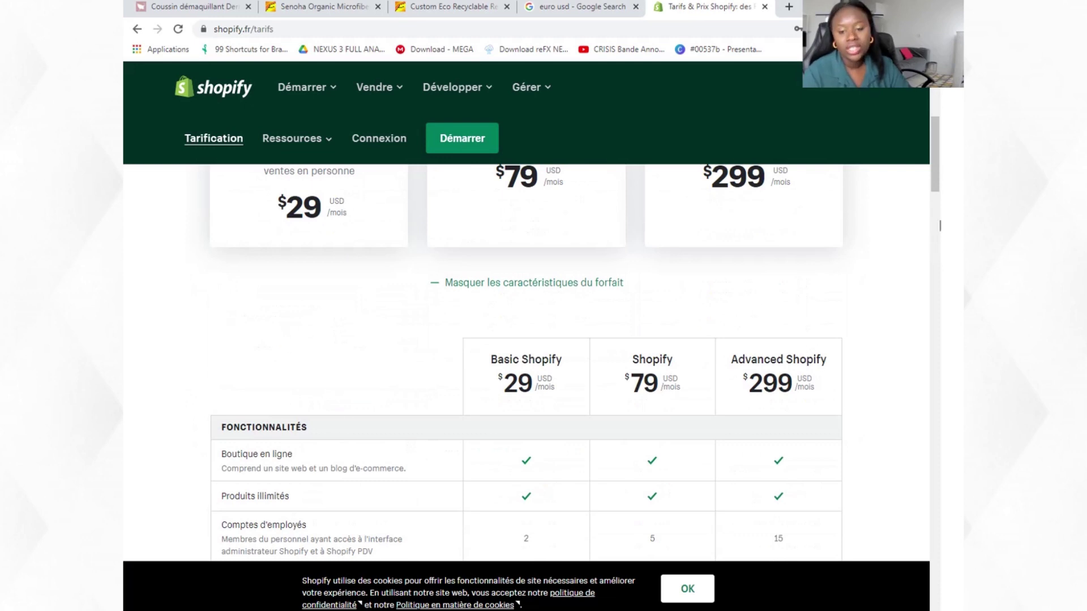
scroll(939, 225, down, 15)
scroll(939, 292, up, 5)
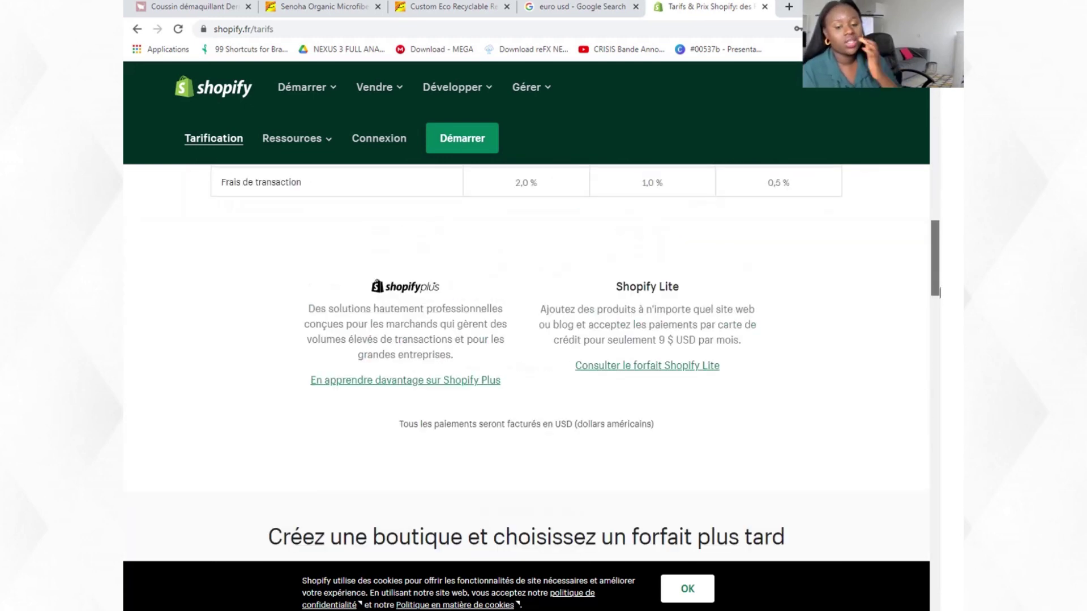
scroll(940, 292, up, 1)
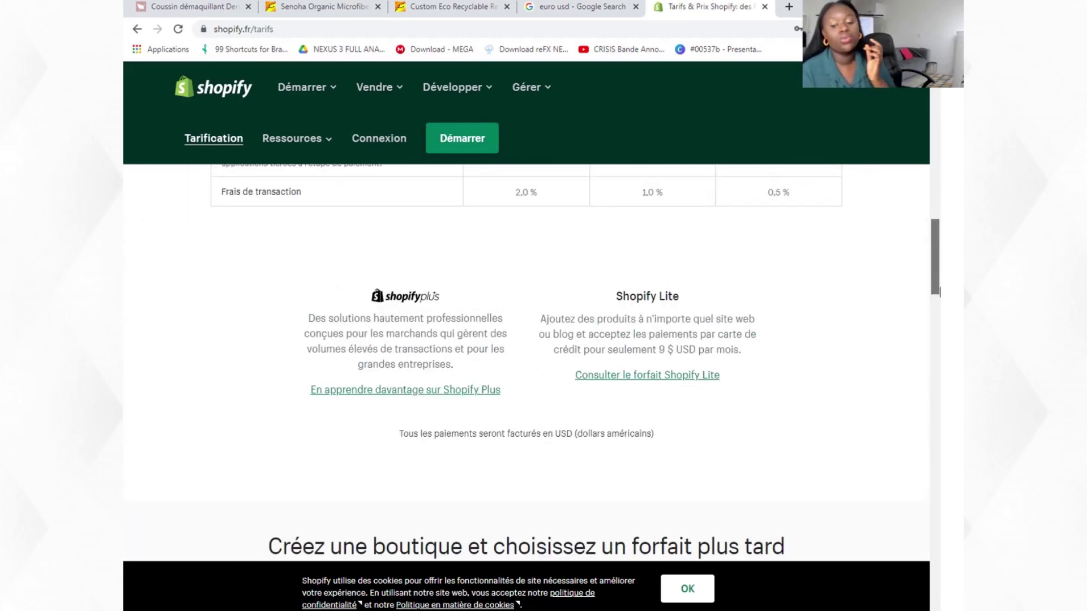
Step: Recheck the transaction fee of the Basic Shopify plan and its other features in the comparison table
scroll(442, 360, up, 5)
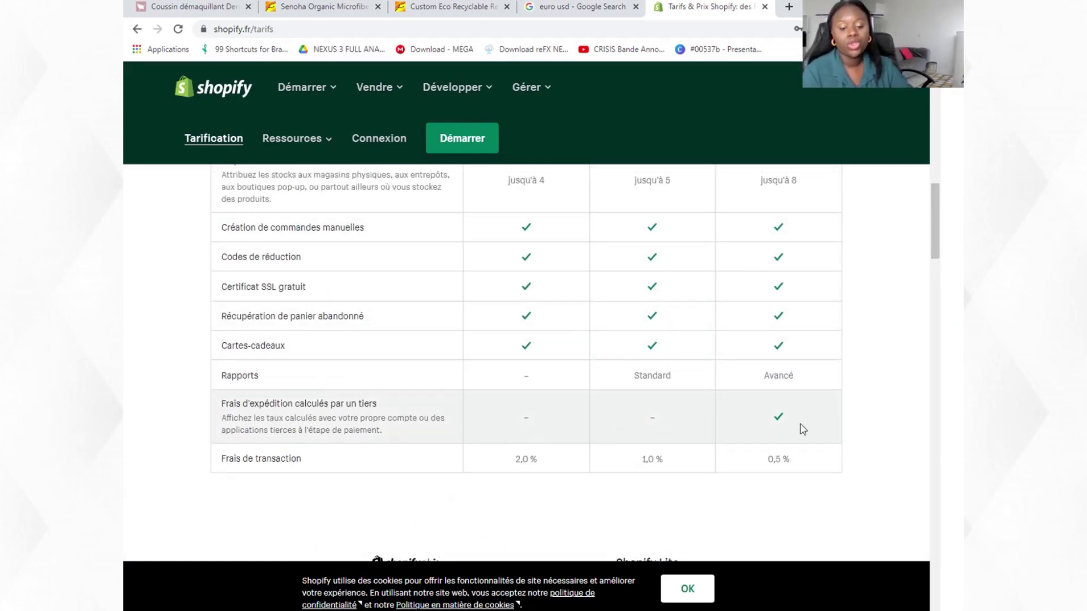
drag(534, 456, 514, 459)
click(561, 488)
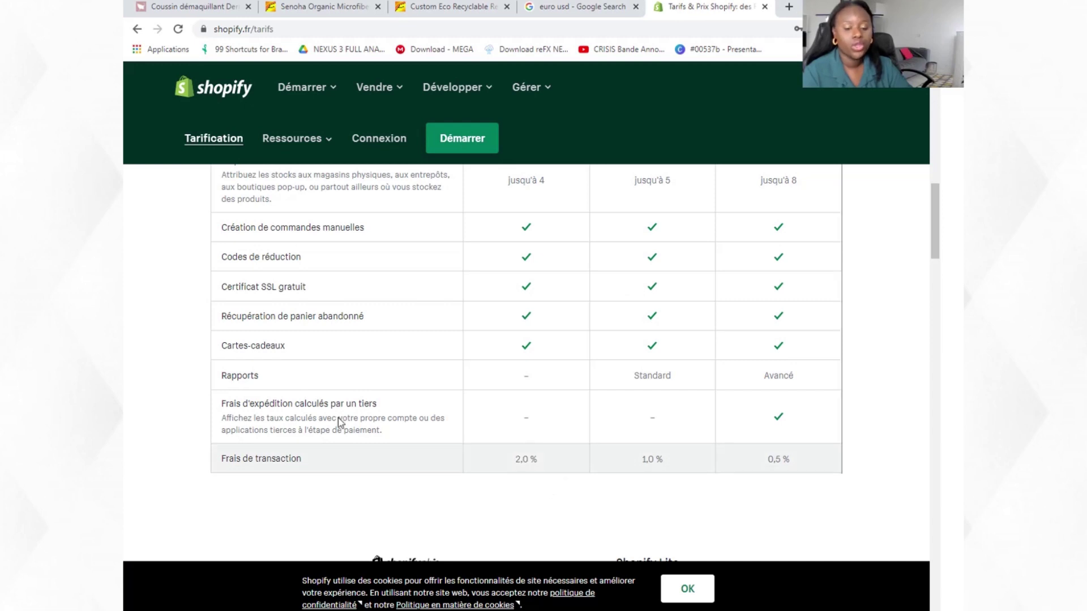
drag(932, 249, 931, 205)
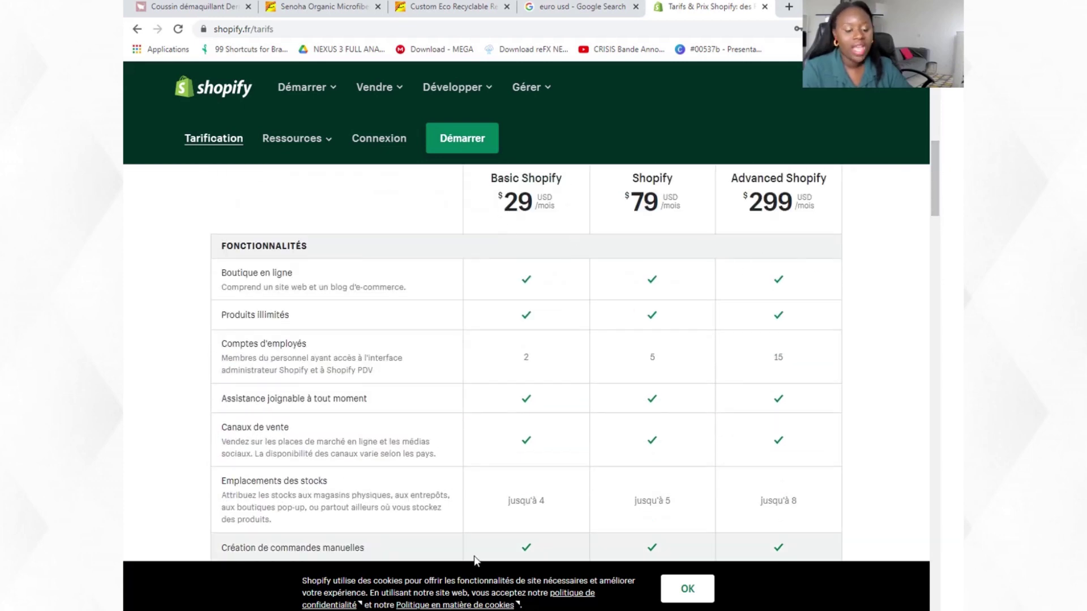
Step: Convert the 29 USD Basic Shopify price to euros in Google's euro–dollar converter and copy the euro amount
key(alt+Tab)
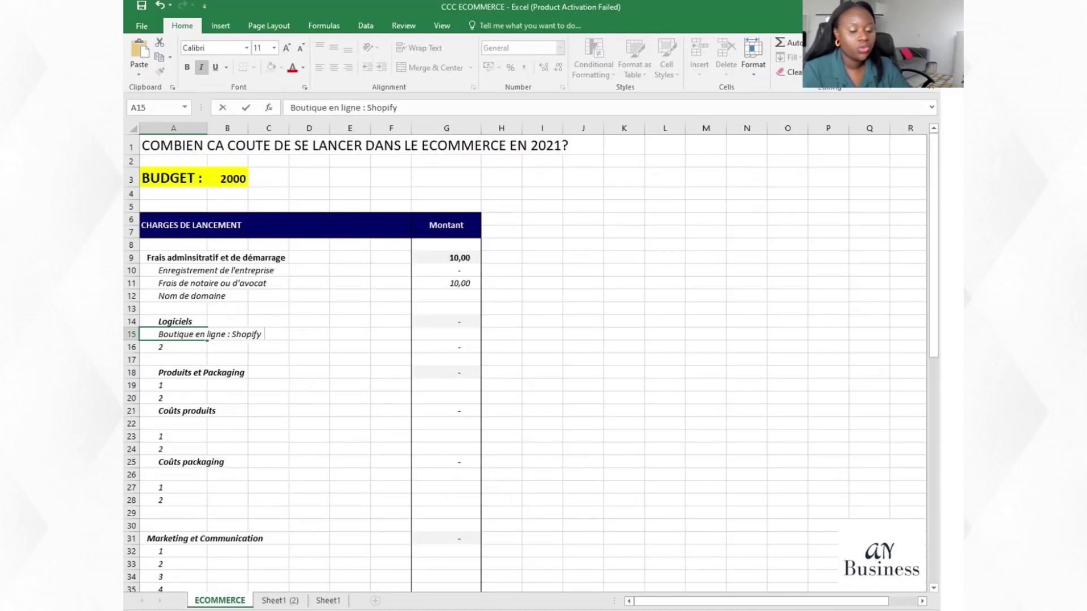
key(alt+Tab)
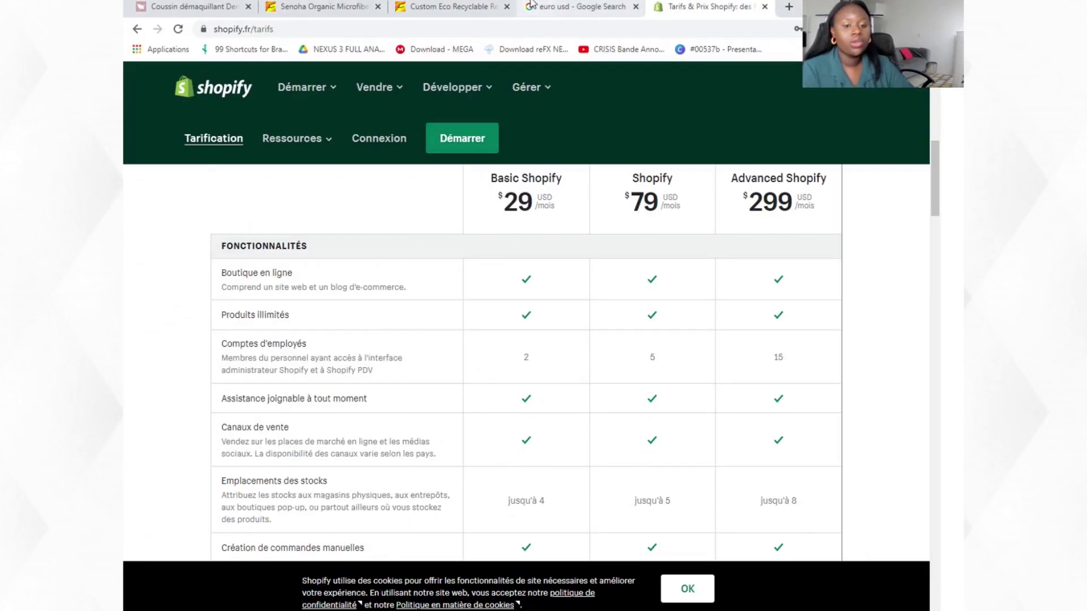
click(562, 6)
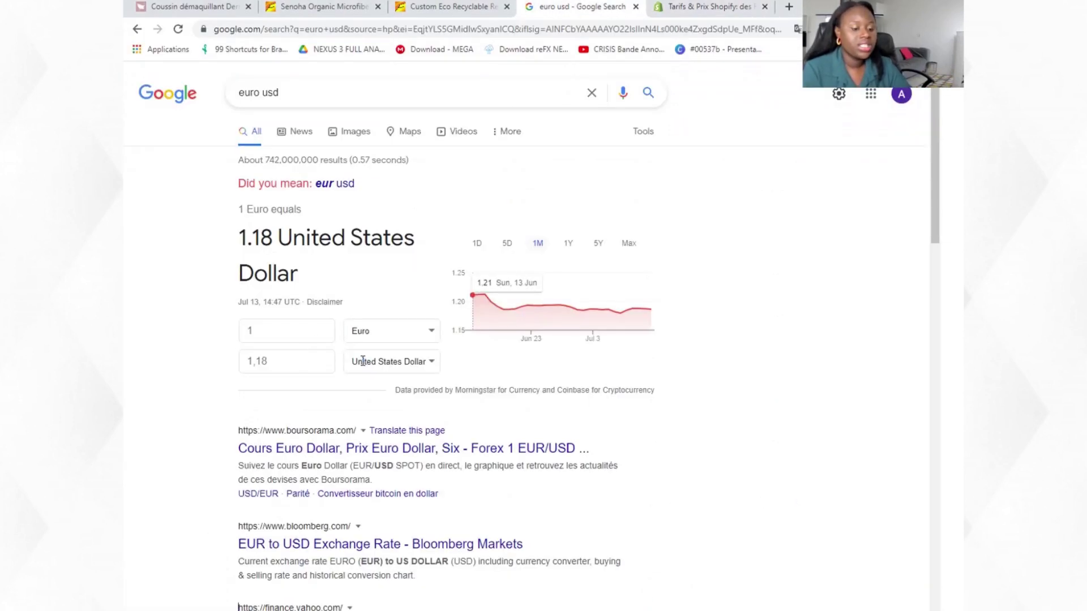
drag(283, 366, 131, 356)
text(29)
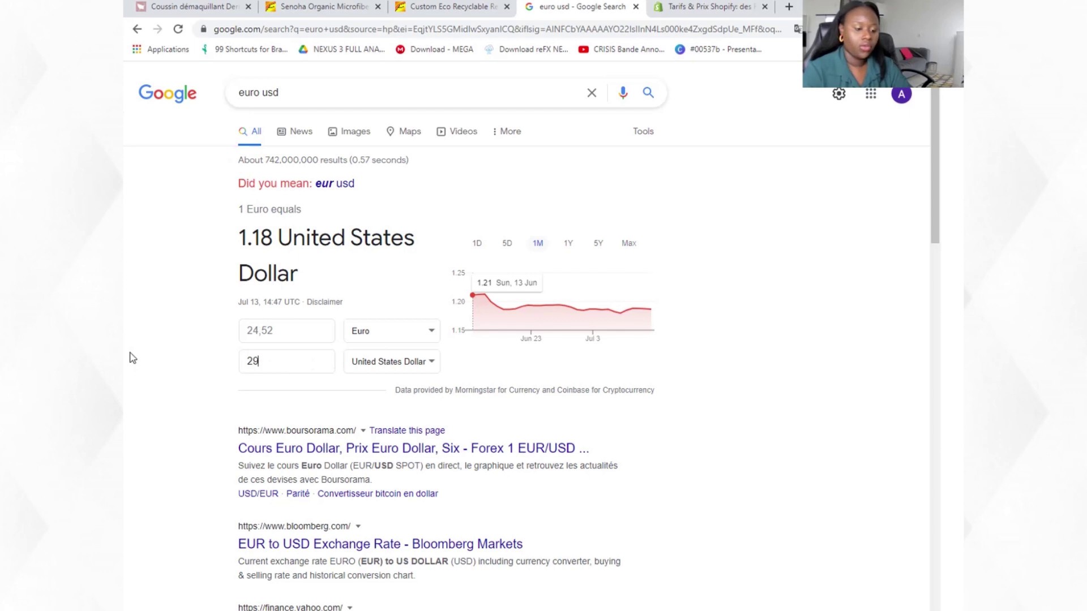
drag(301, 332, 177, 356)
key(ctrl+c)
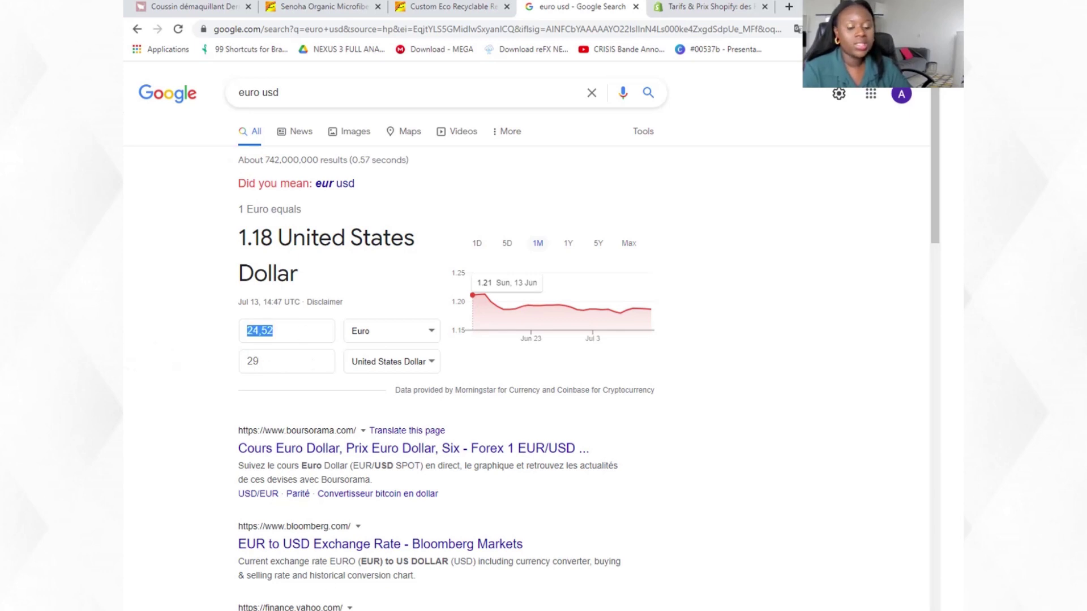
Step: Switch to the Excel budget sheet and paste 24,52 in cell G15 as the Shopify amount
key(alt+Tab)
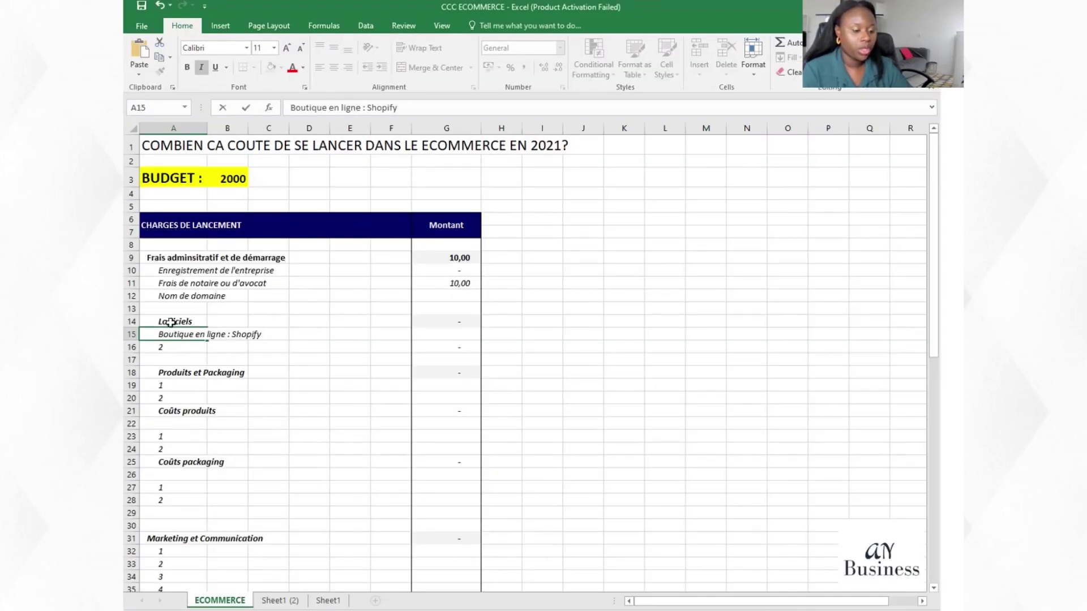
click(459, 332)
key(ctrl+v)
click(532, 335)
Step: Enter "Email Marketing : Mailchimp" in cell A16 as the second item under Logiciels
click(164, 348)
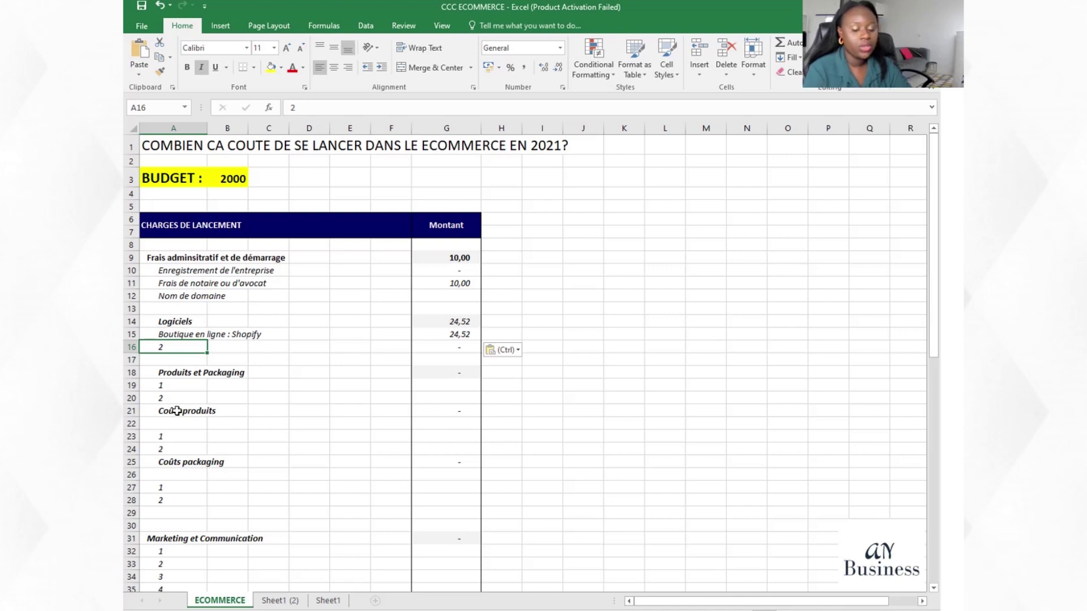
text(Email M)
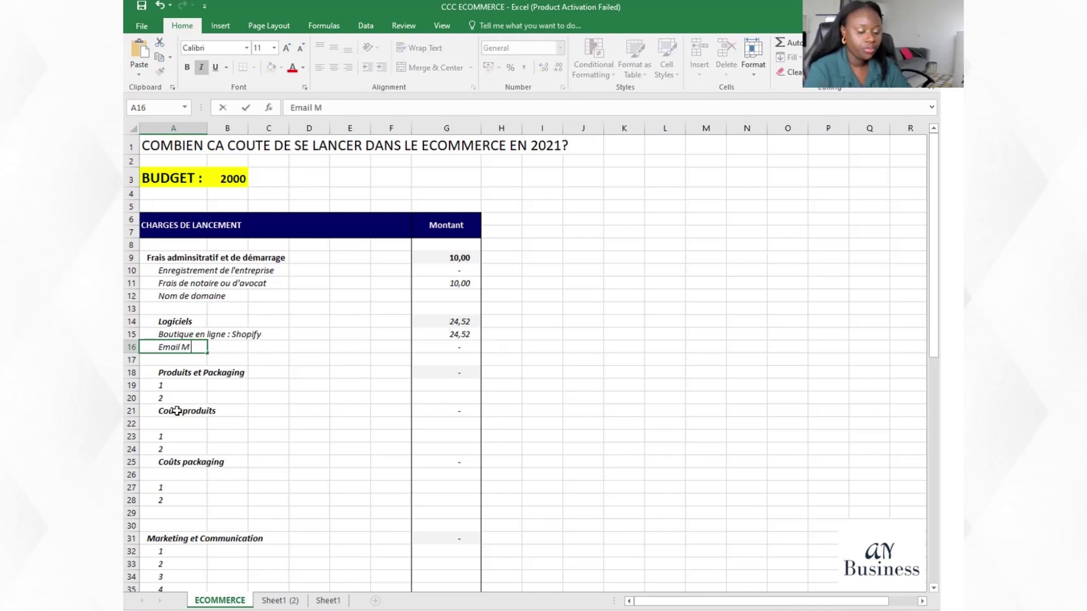
text(arketing )
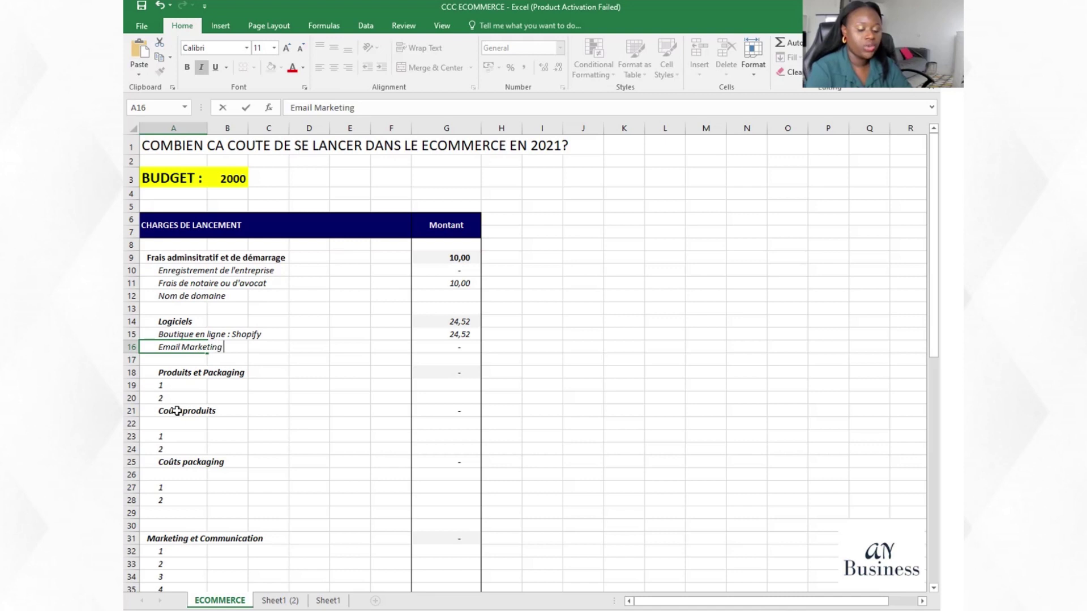
text(: Mailchimp)
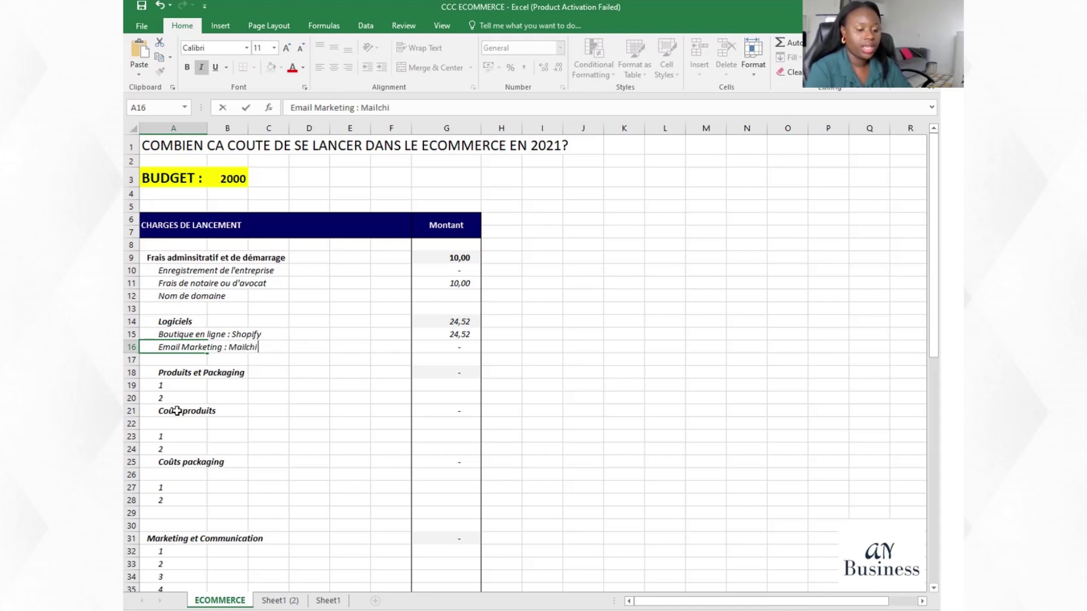
click(535, 527)
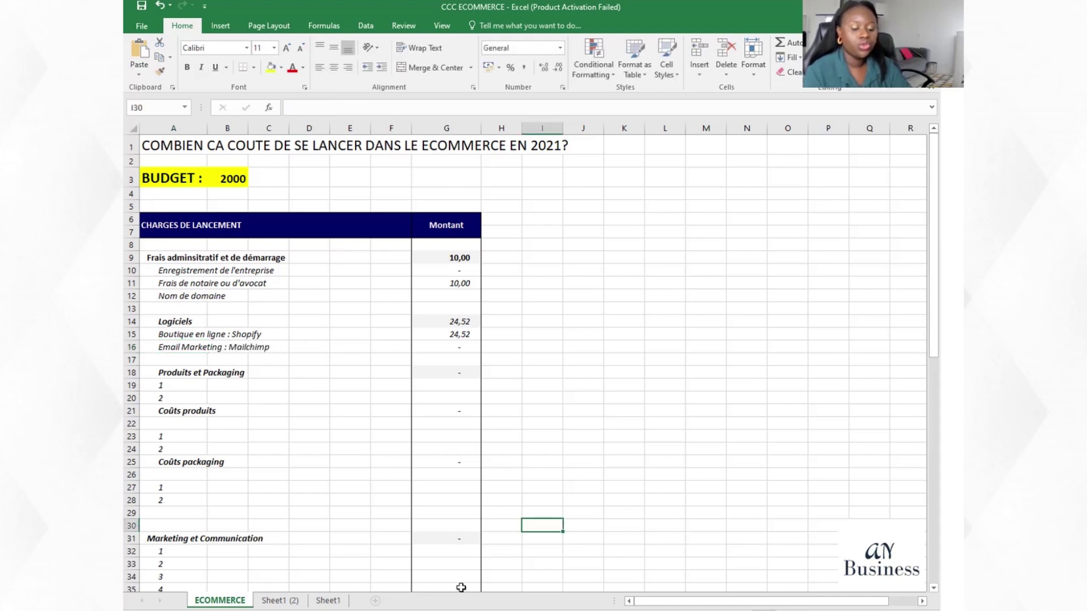
Step: Switch to the browser, open the Mailchimp site in a new tab and display the prices of its Marketing plans
key(alt+Tab)
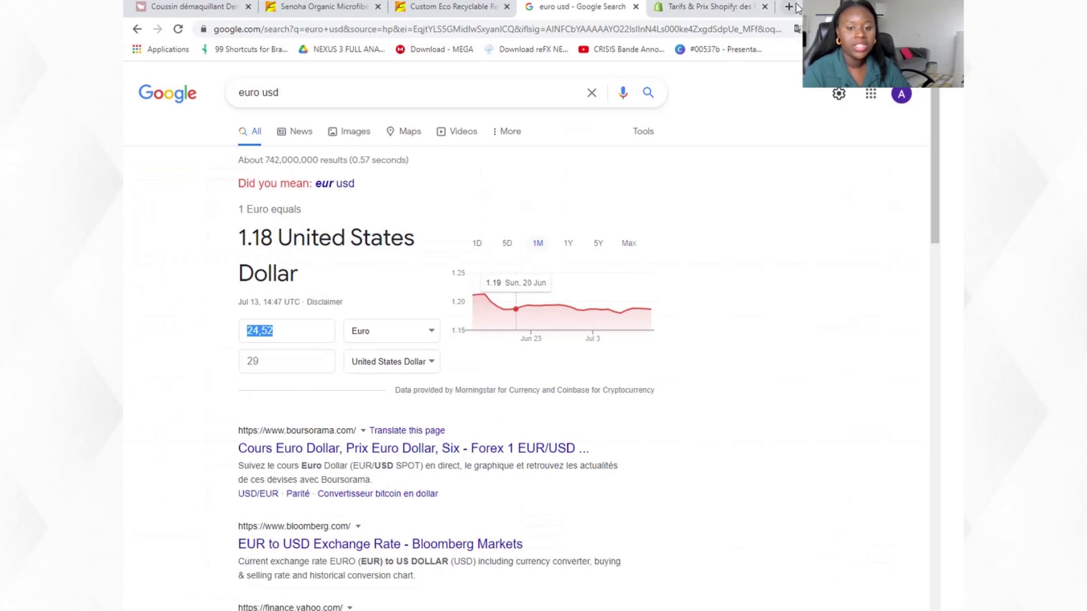
click(791, 7)
text(mailc)
key(Return)
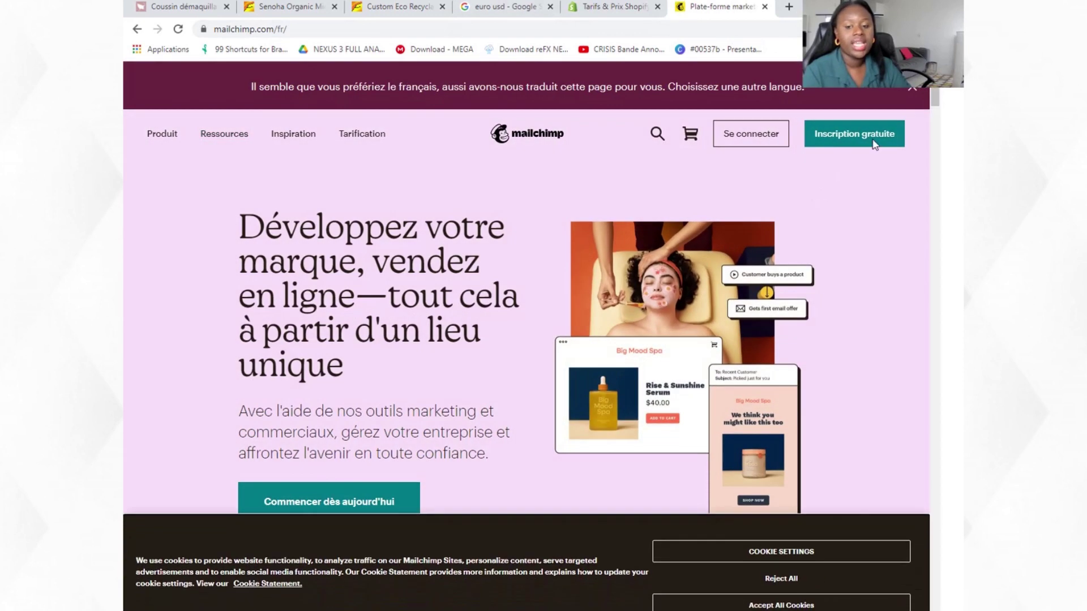
click(912, 88)
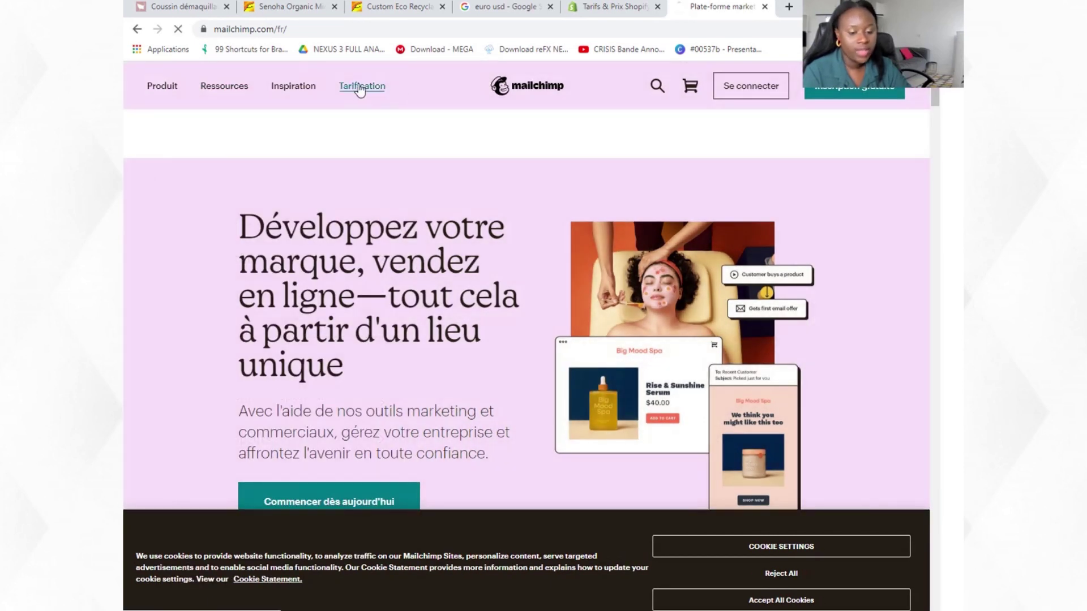
click(371, 93)
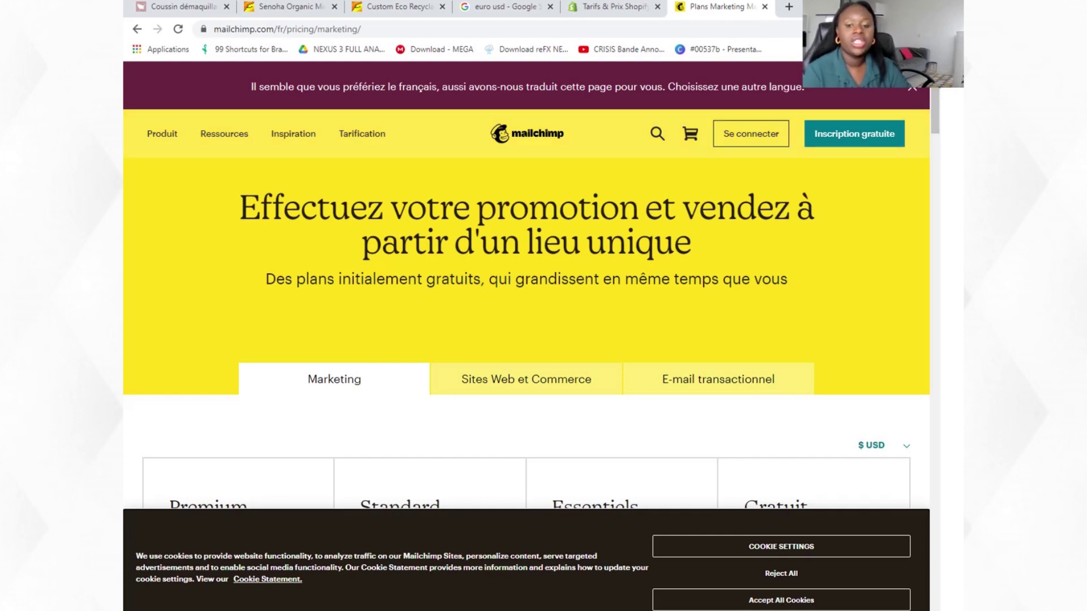
scroll(939, 107, down, 3)
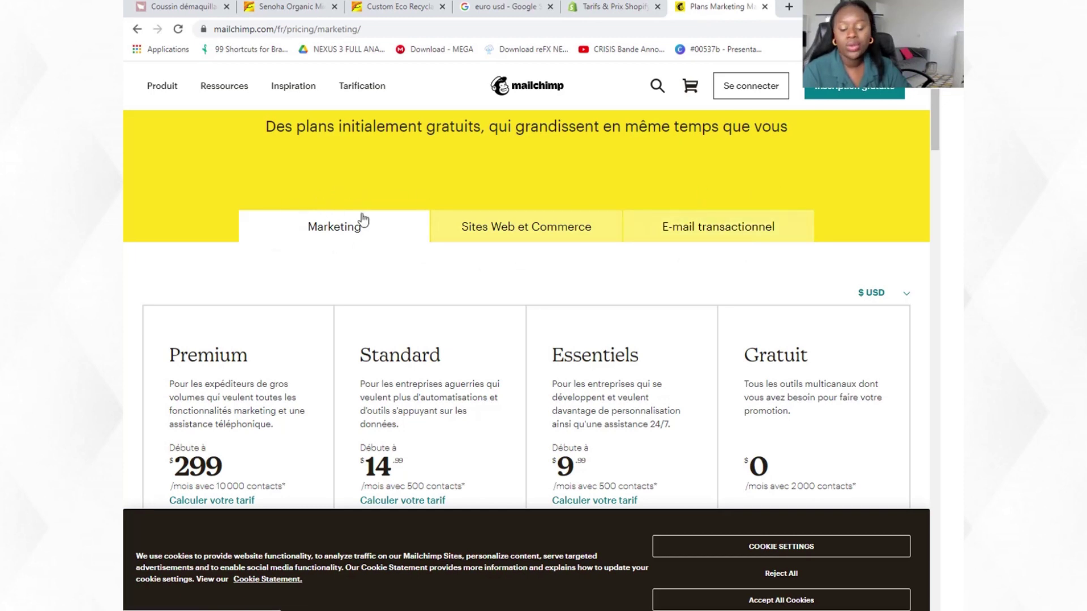
Step: Check the Sites Web et Commerce plan prices and the transaction fee of the Gratuit plan
click(485, 225)
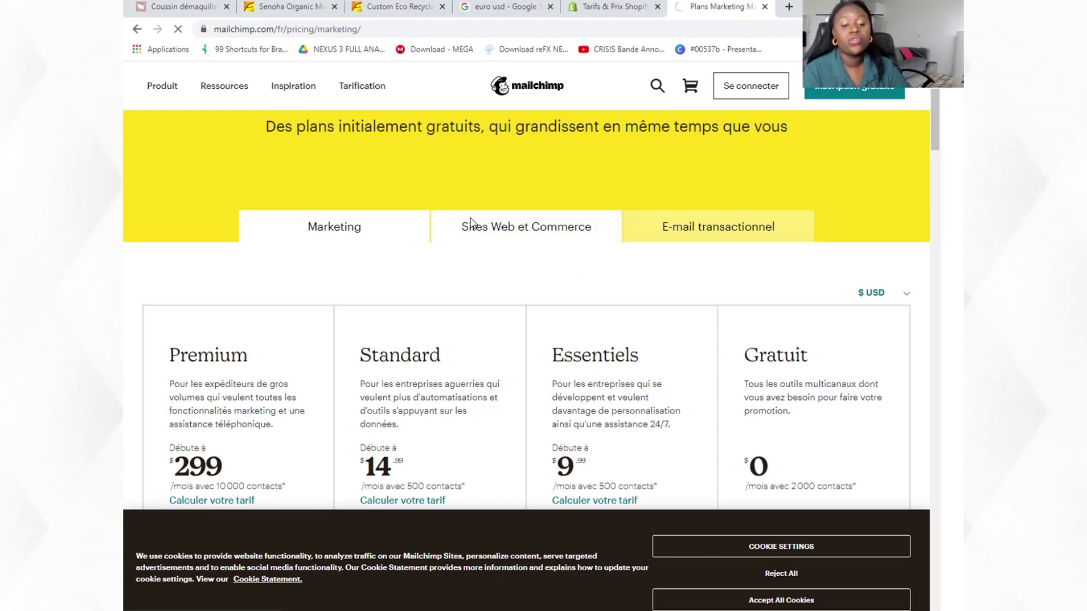
scroll(744, 494, down, 5)
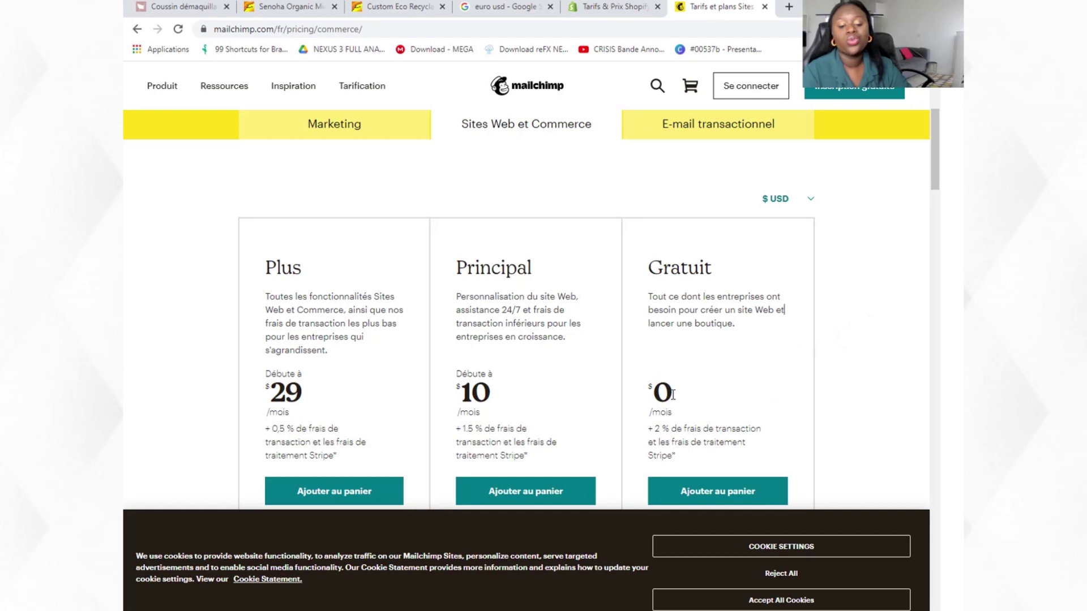
drag(663, 425, 718, 442)
click(739, 452)
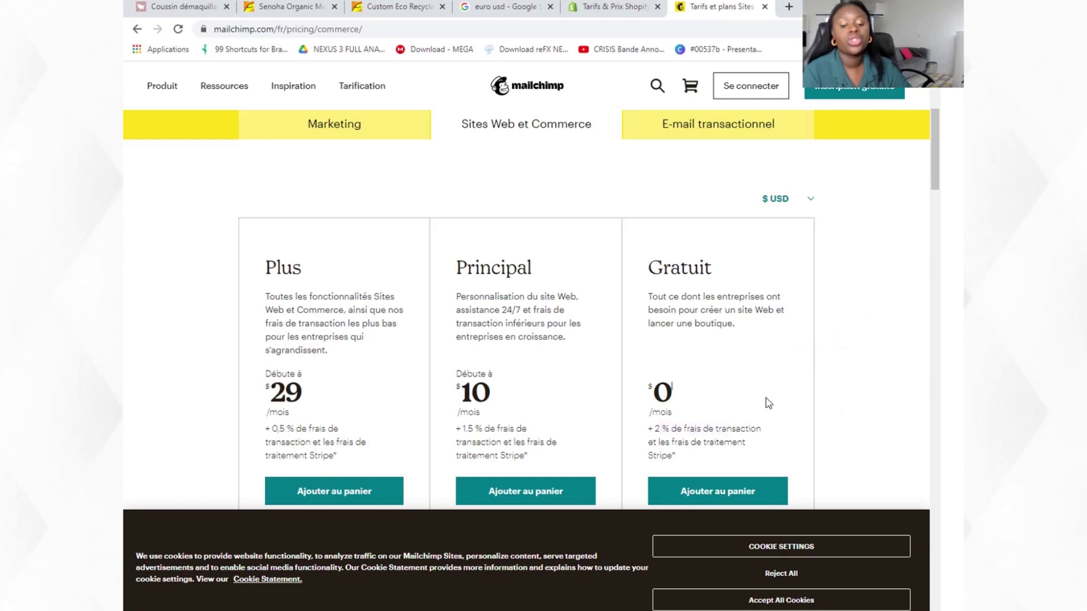
Step: Return to the Marketing plans and examine the Gratuit plan's price, contact allowance and included features
scroll(474, 290, up, 5)
click(365, 377)
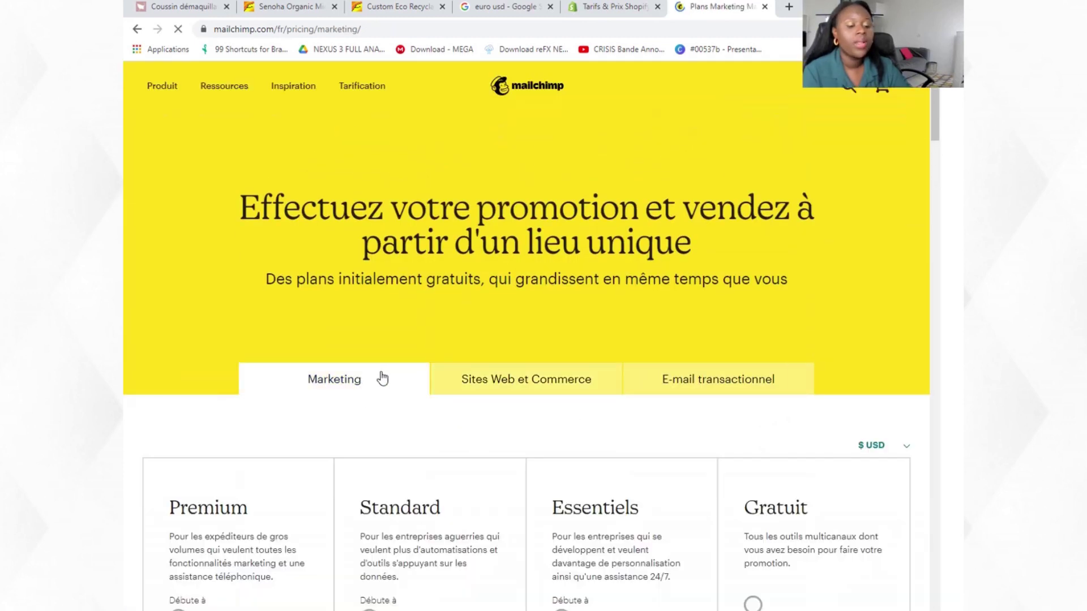
scroll(374, 416, down, 5)
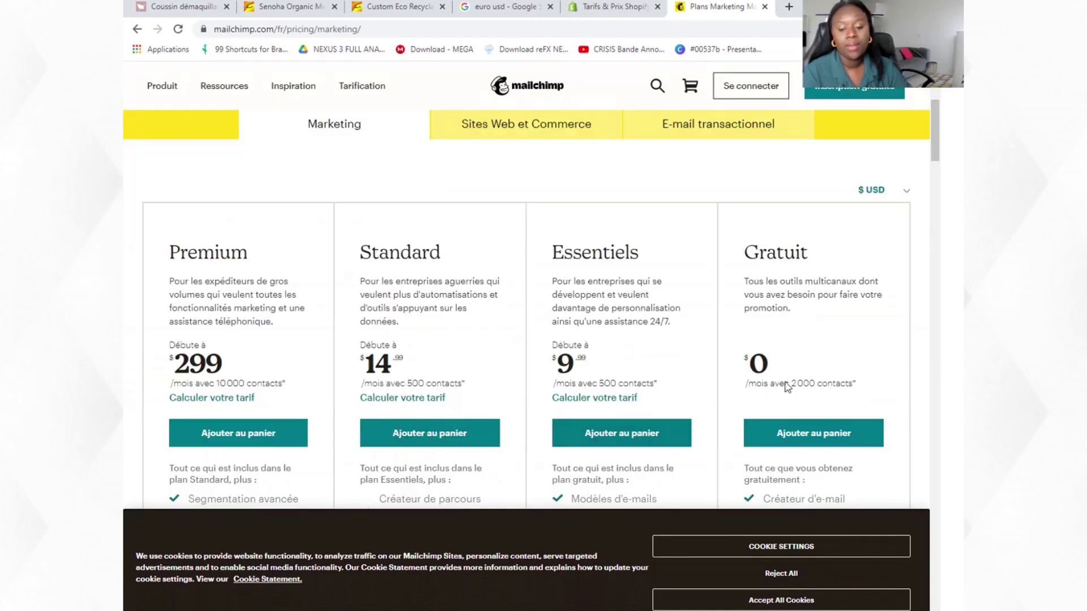
drag(779, 384, 839, 384)
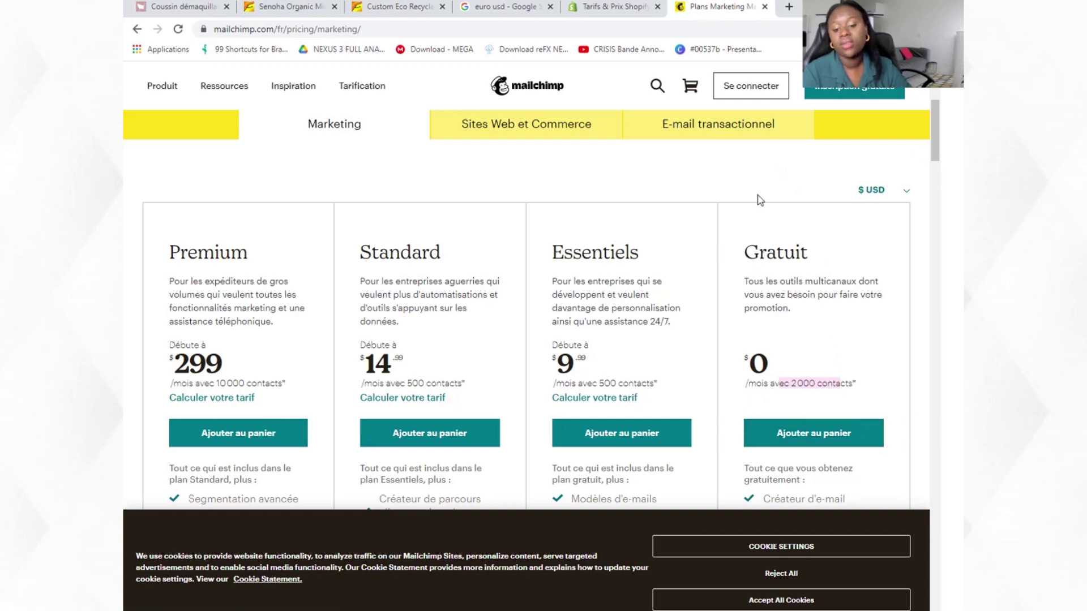
scroll(921, 152, down, 5)
scroll(698, 167, up, 3)
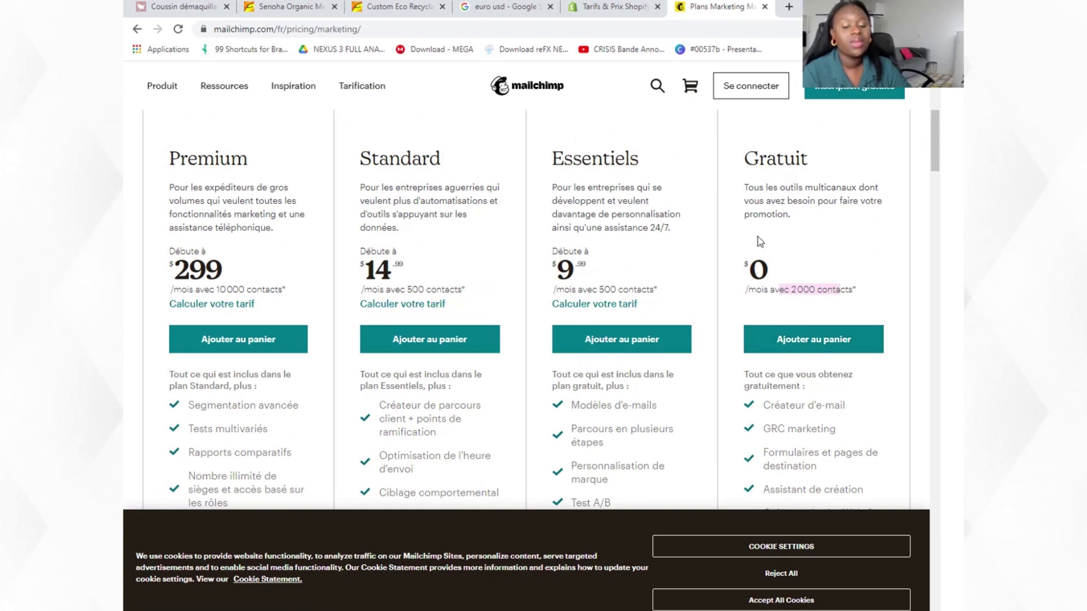
scroll(939, 113, up, 4)
scroll(938, 110, down, 1)
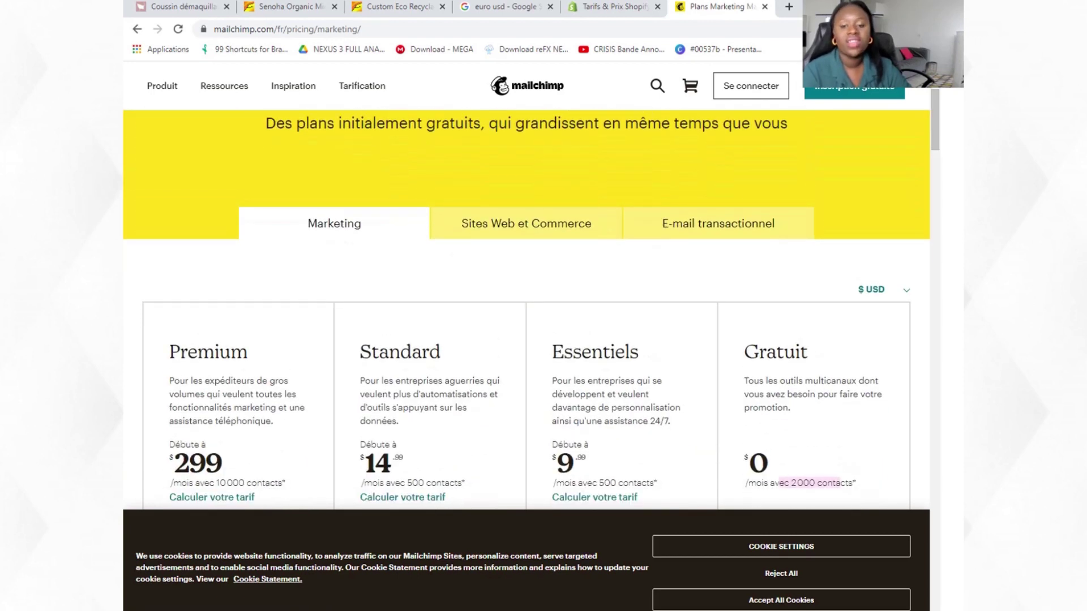
Step: Switch back to the Excel budget sheet and check the Mailchimp amount in cell G16
key(alt+Tab)
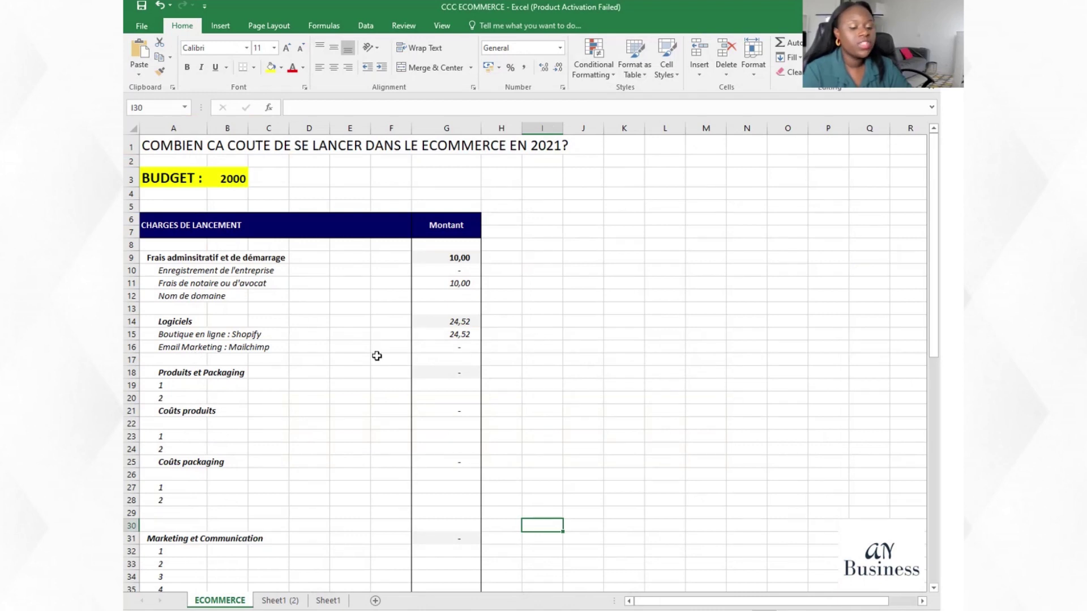
click(236, 349)
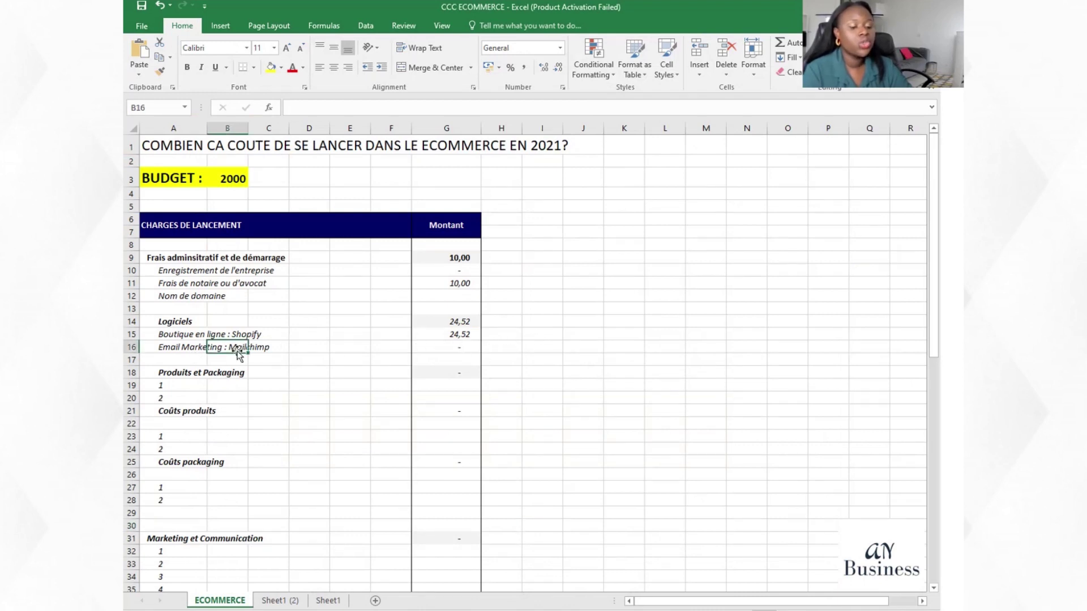
click(459, 355)
click(460, 345)
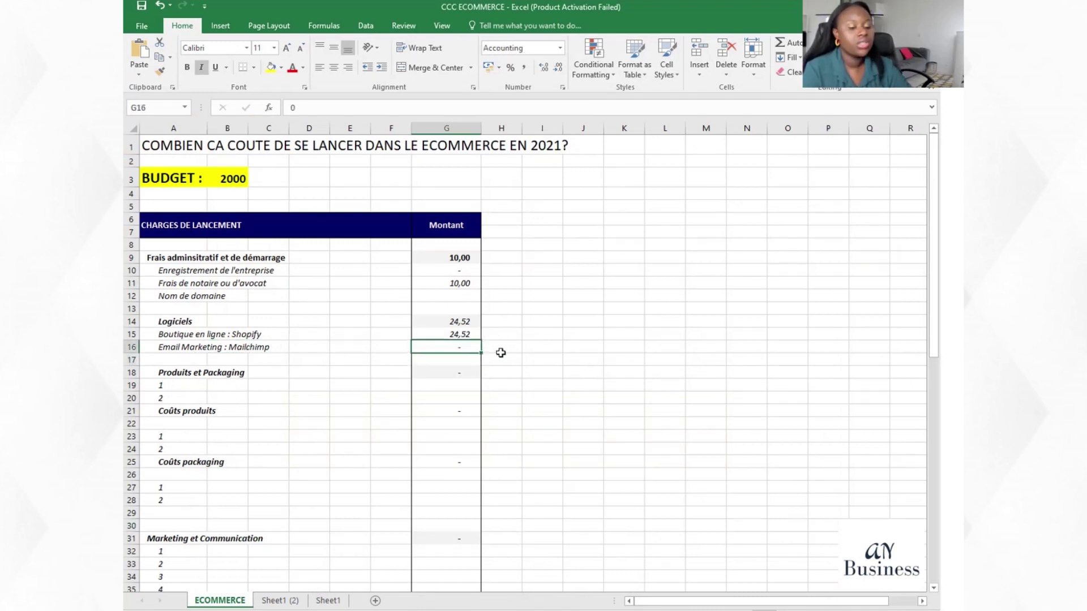
right_click(133, 346)
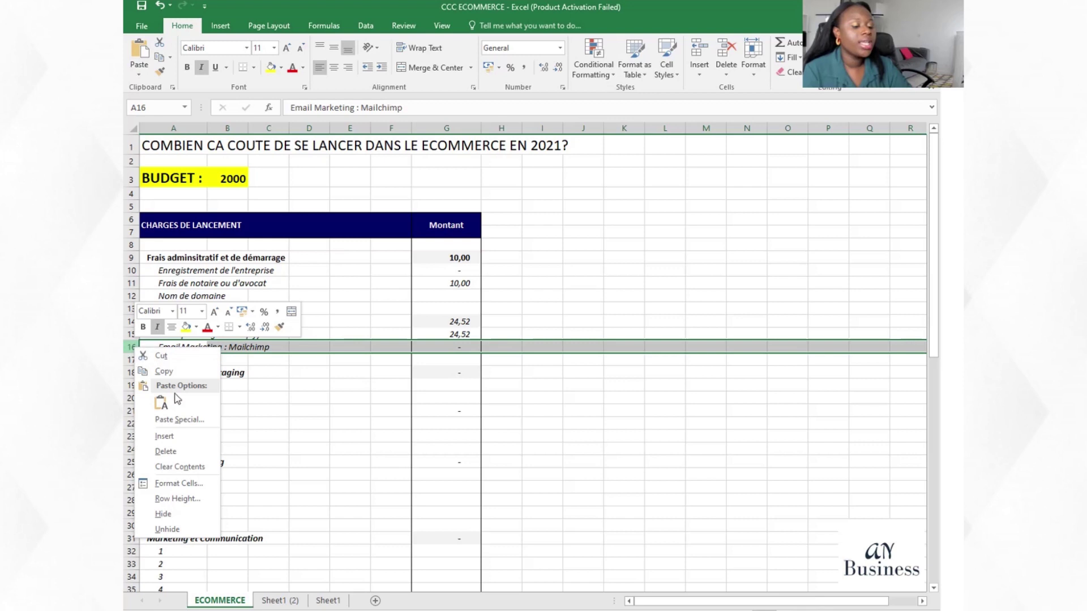
key(Escape)
click(505, 421)
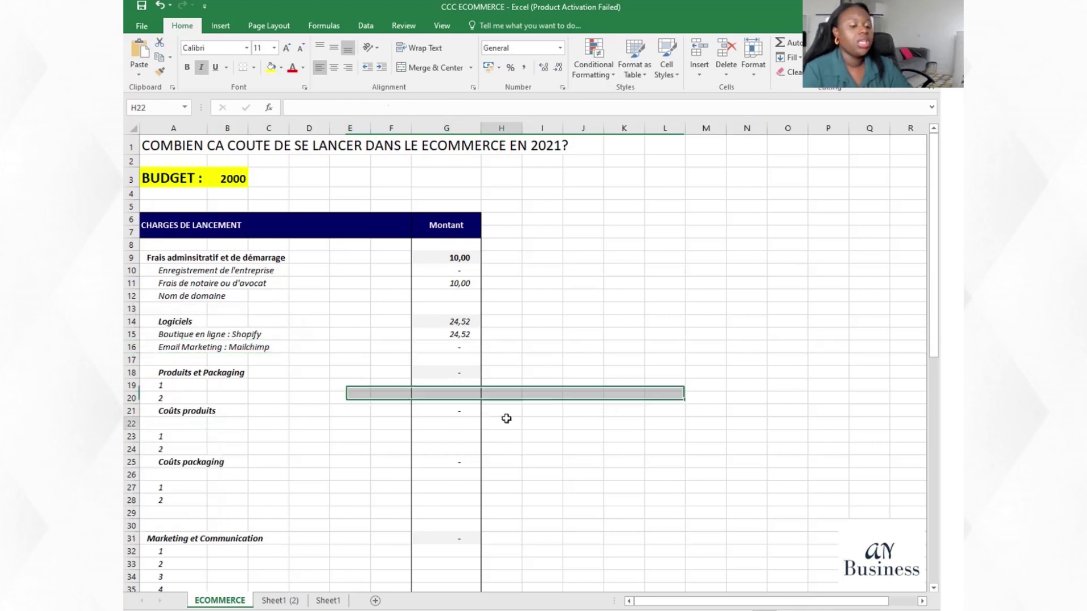
Step: Enter "Coûts produits" in cell A19 as the first item under Produits et Packaging
click(198, 382)
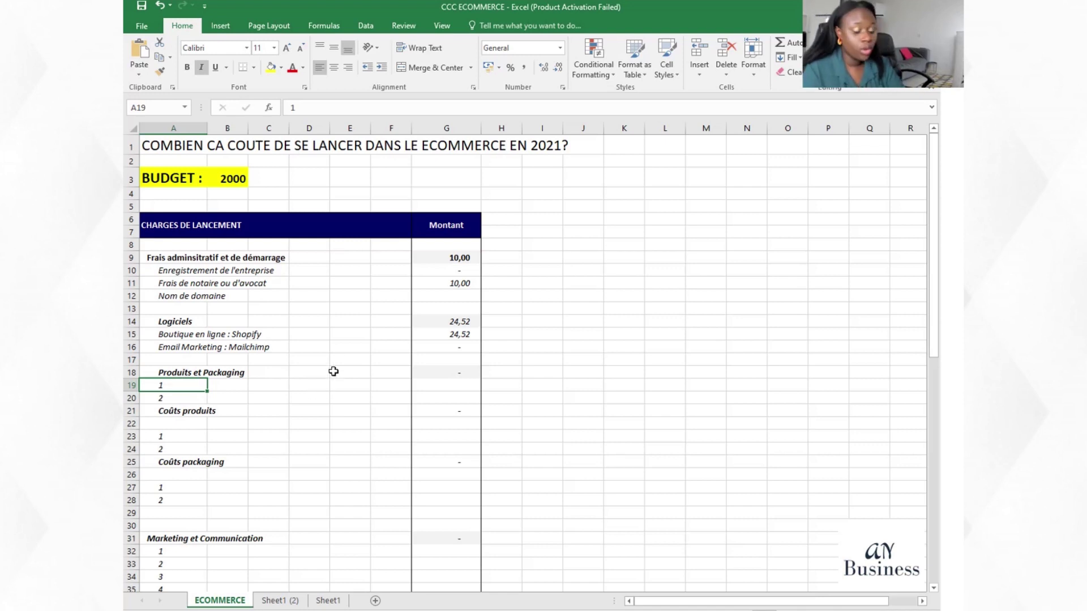
text(Coûts produits)
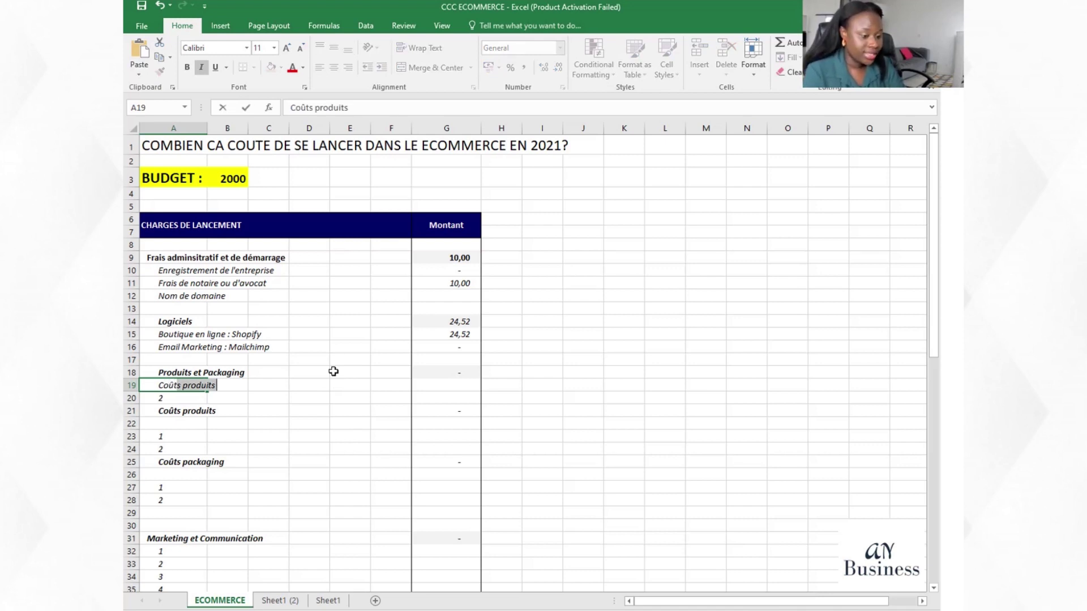
text(t)
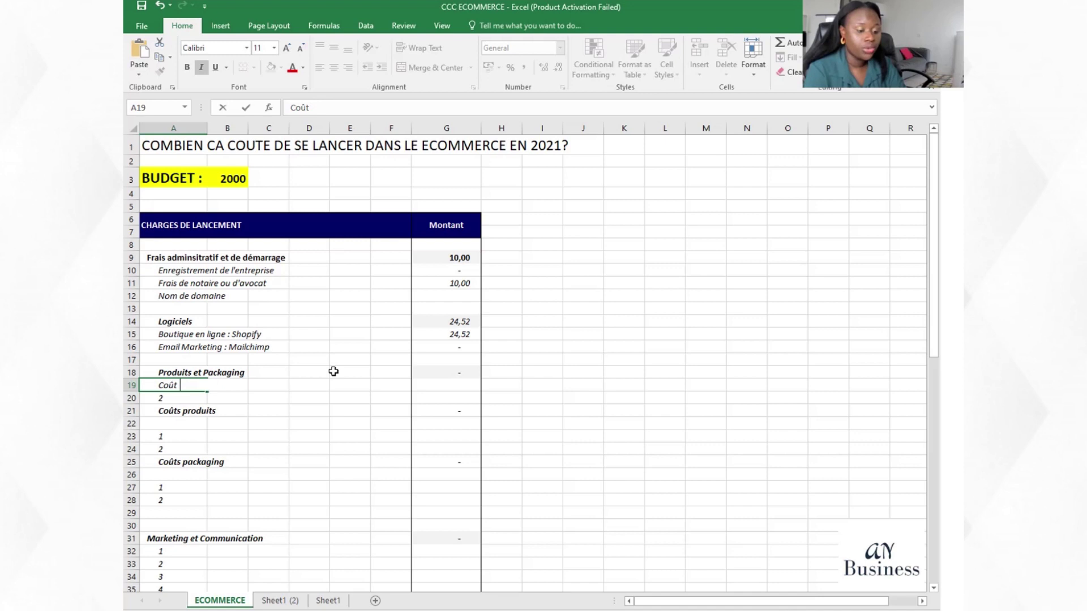
text(ss)
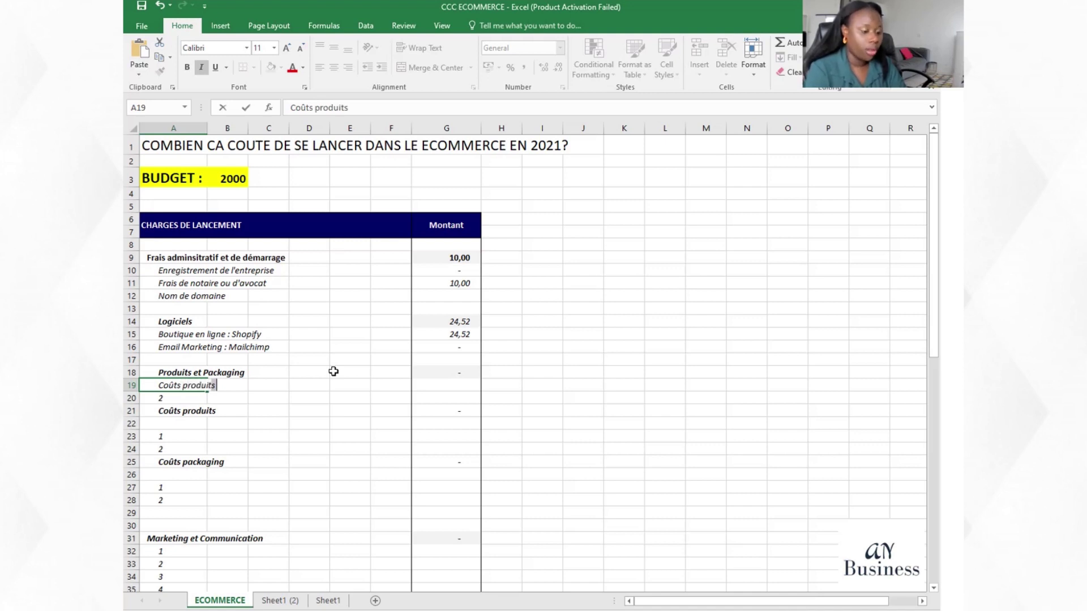
click(333, 372)
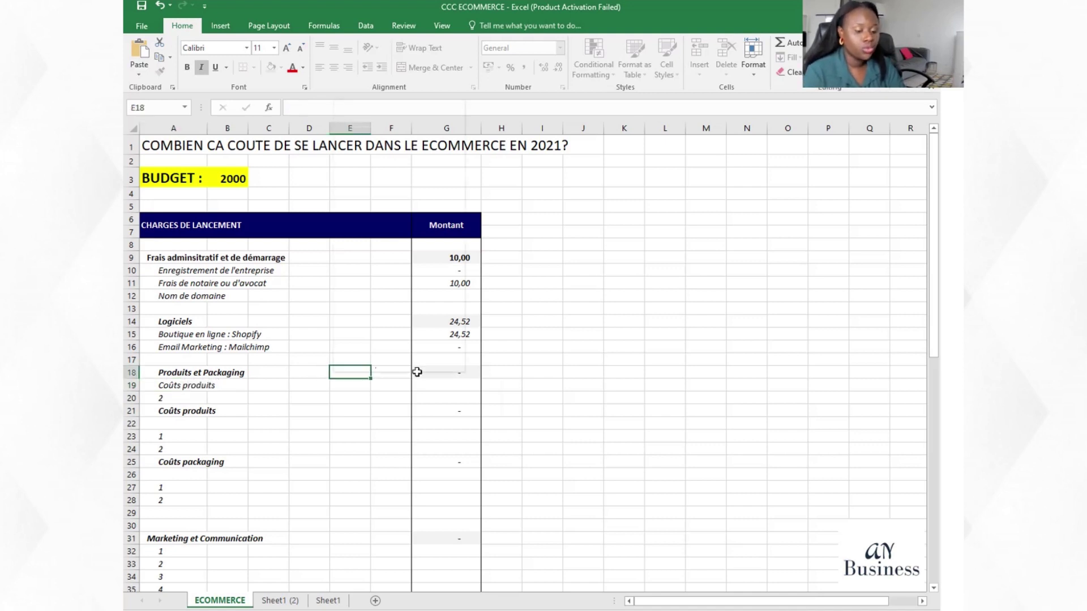
right_click(334, 373)
key(Escape)
Step: Look up the product cost on the PowerPoint slide, then return to Excel and enter 2,28 in cell G19
key(alt+Tab)
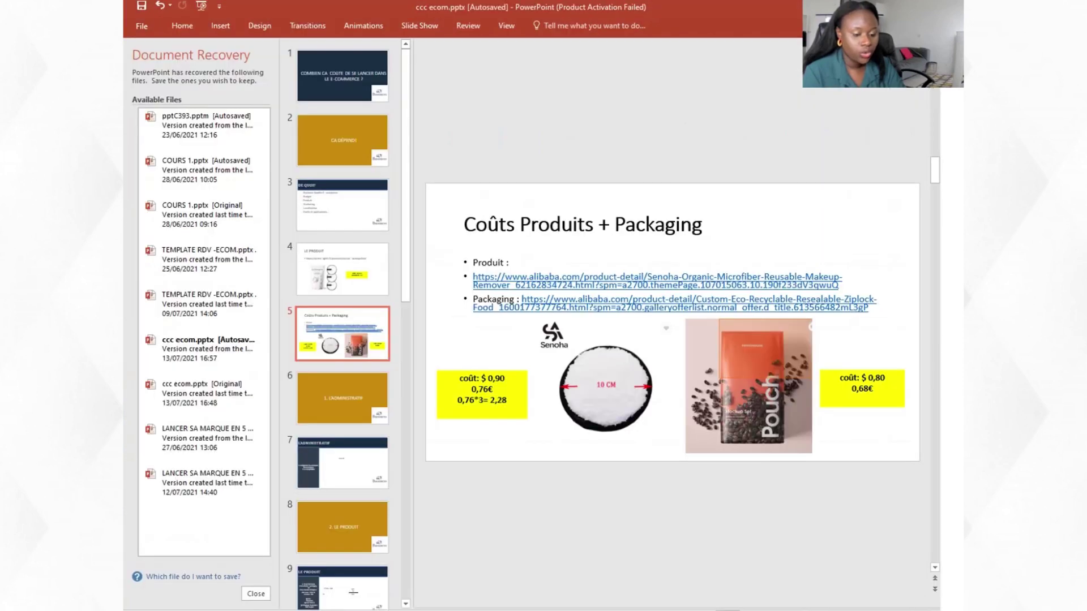
key(alt+Tab)
click(229, 387)
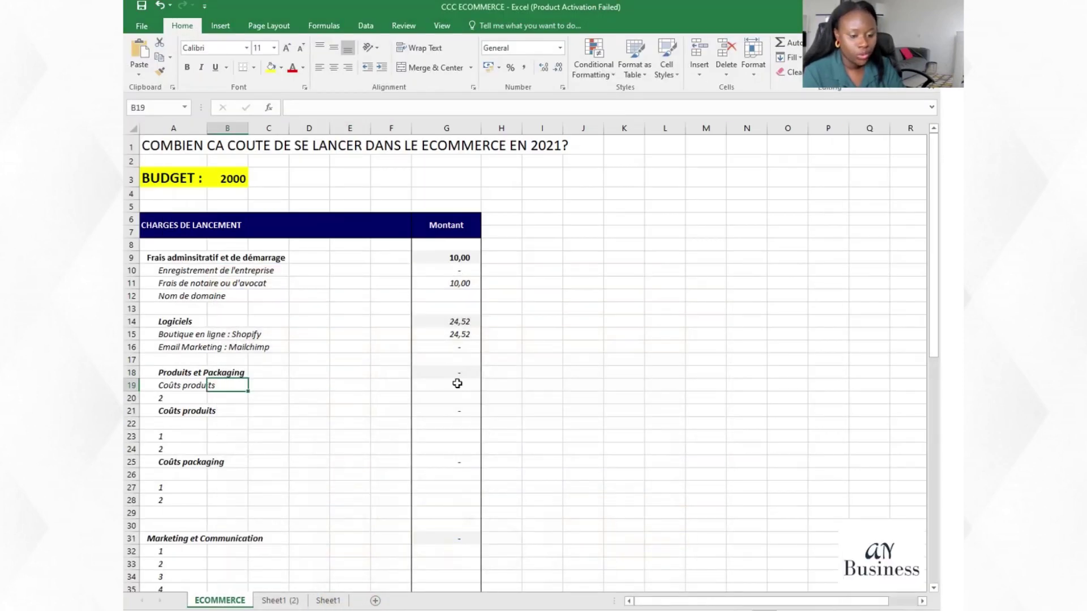
click(455, 385)
text(2,28)
click(783, 369)
Step: Enter "Unités" in cell A20 and 200 as its amount in cell G20
click(175, 404)
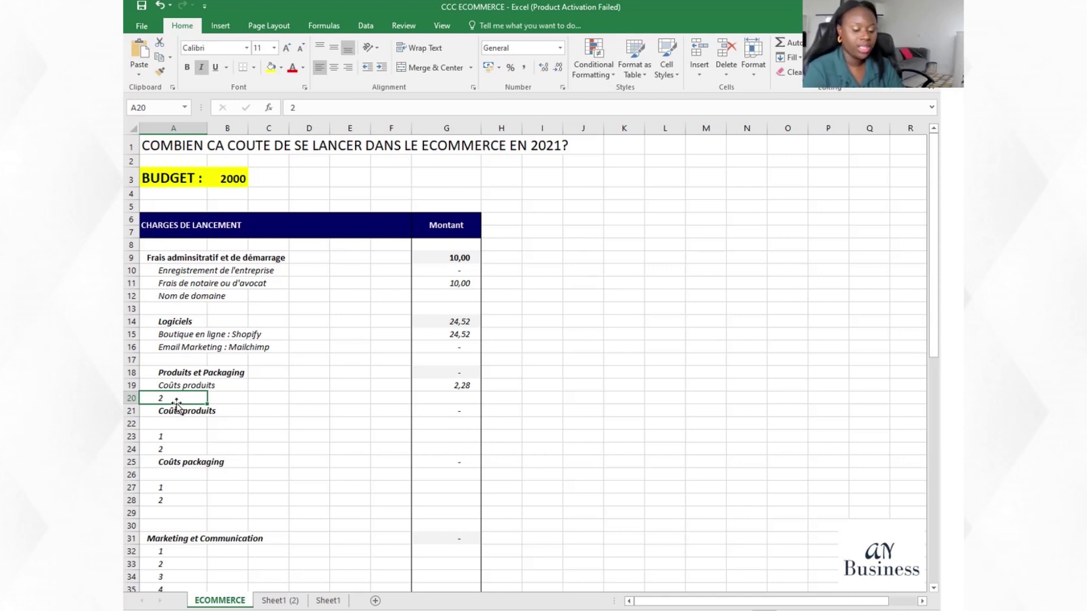
text(Unités)
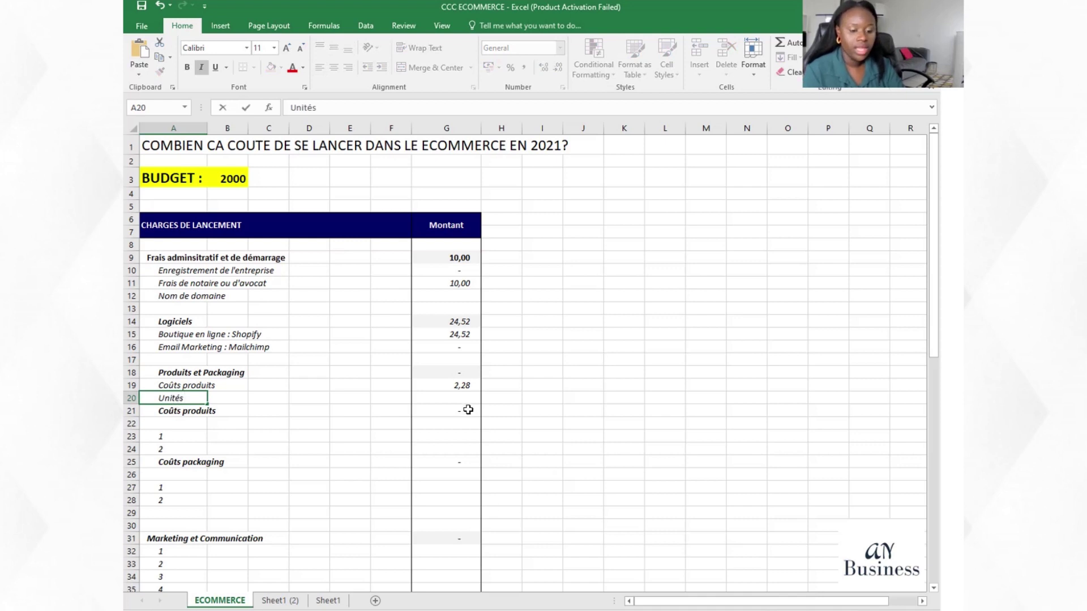
click(464, 402)
text(200)
click(595, 425)
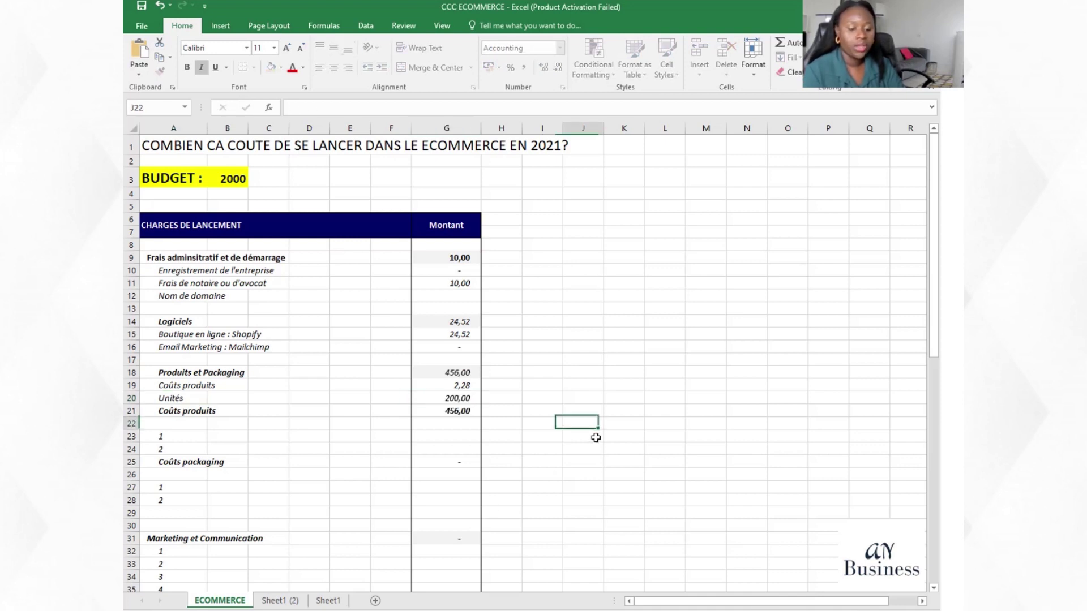
click(646, 482)
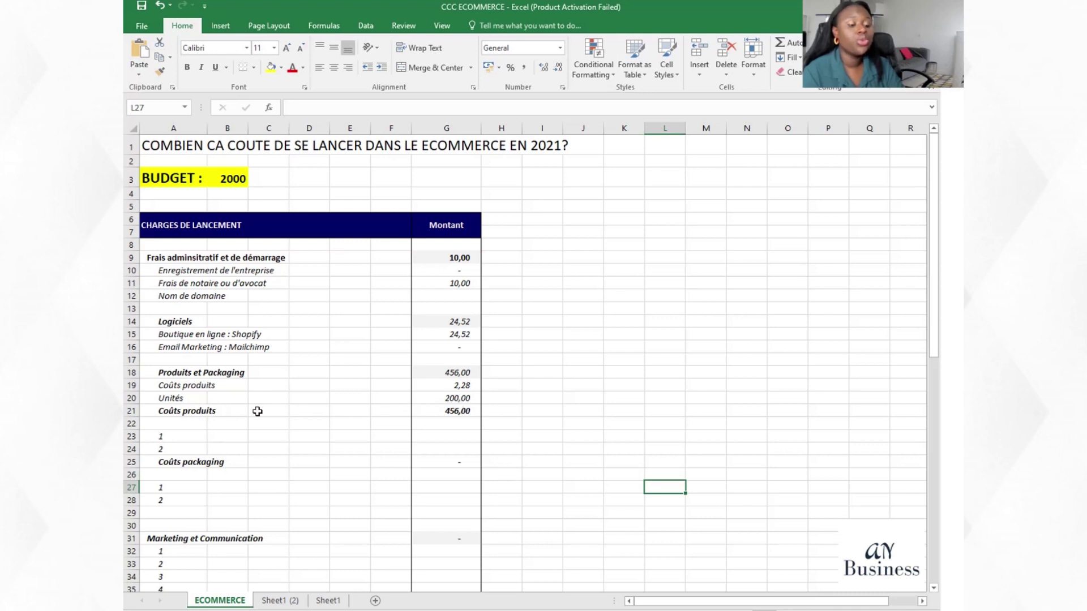
Step: Review the Coûts produits total in G21 and the packaging rows and overall totals below it
click(471, 408)
click(584, 412)
scroll(487, 434, down, 3)
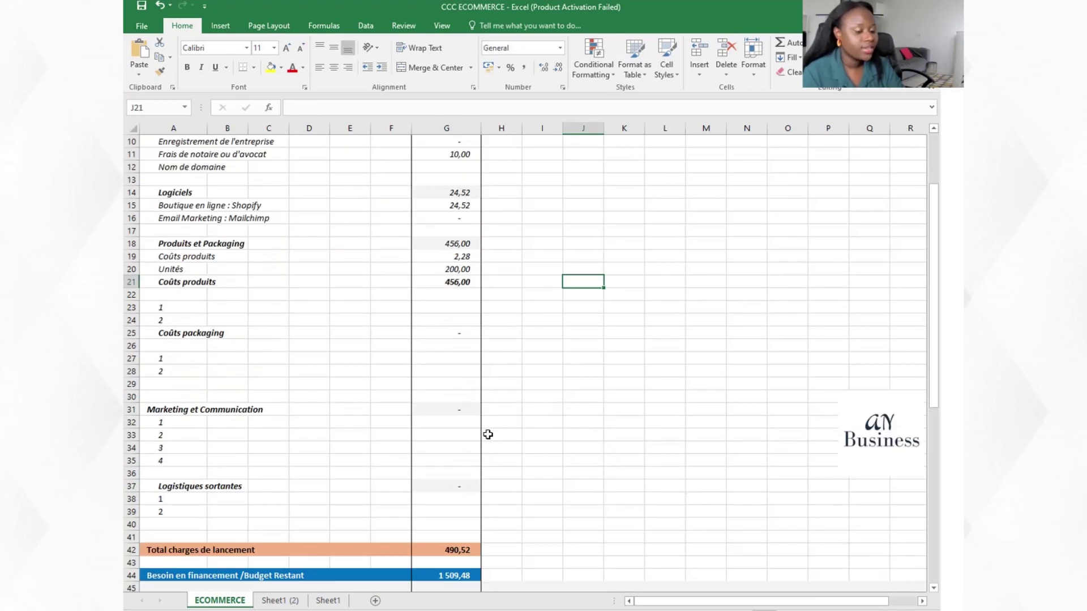
click(171, 312)
click(174, 334)
click(614, 331)
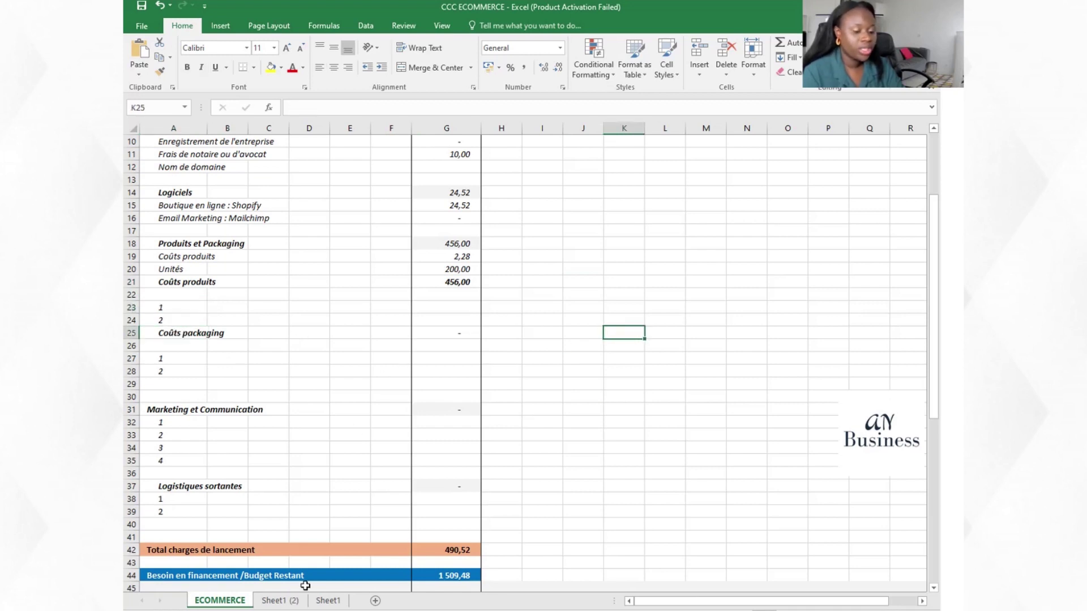
Step: Enter "Coûts packaging" in cell A23 as the first packaging item
click(166, 310)
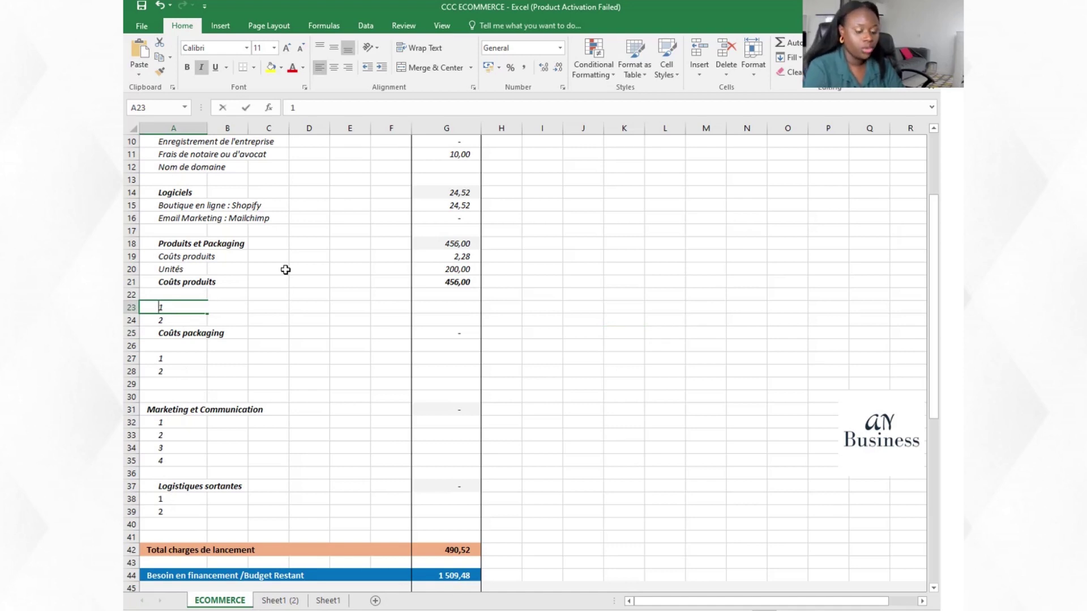
text(Coûts)
key(Return)
Step: Look up the packaging cost on the PowerPoint slide, then return to Excel and enter 0,68 in cell G23
click(447, 306)
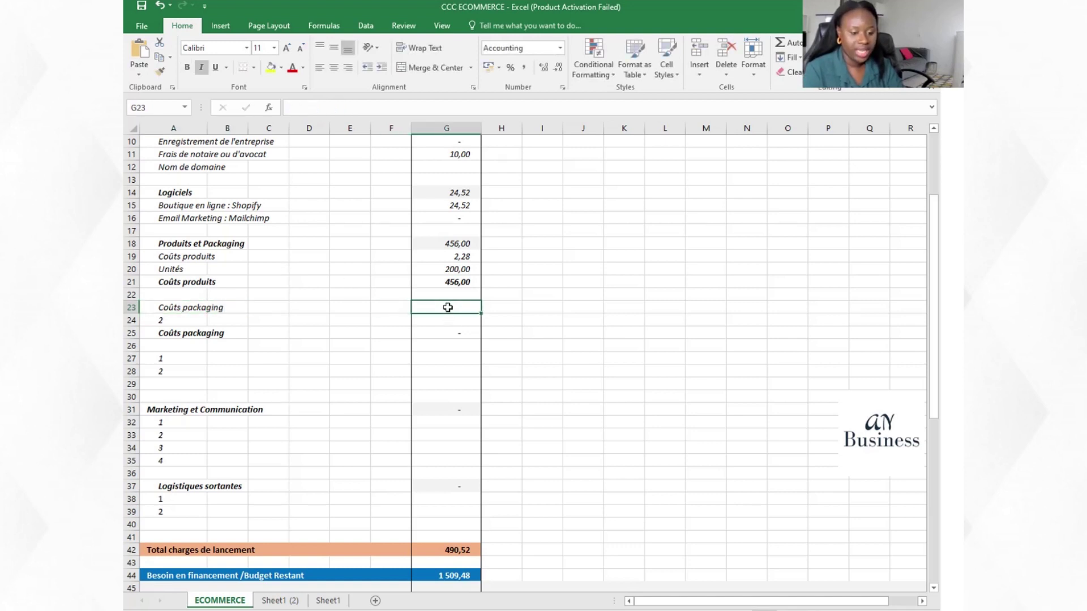
key(alt+Tab)
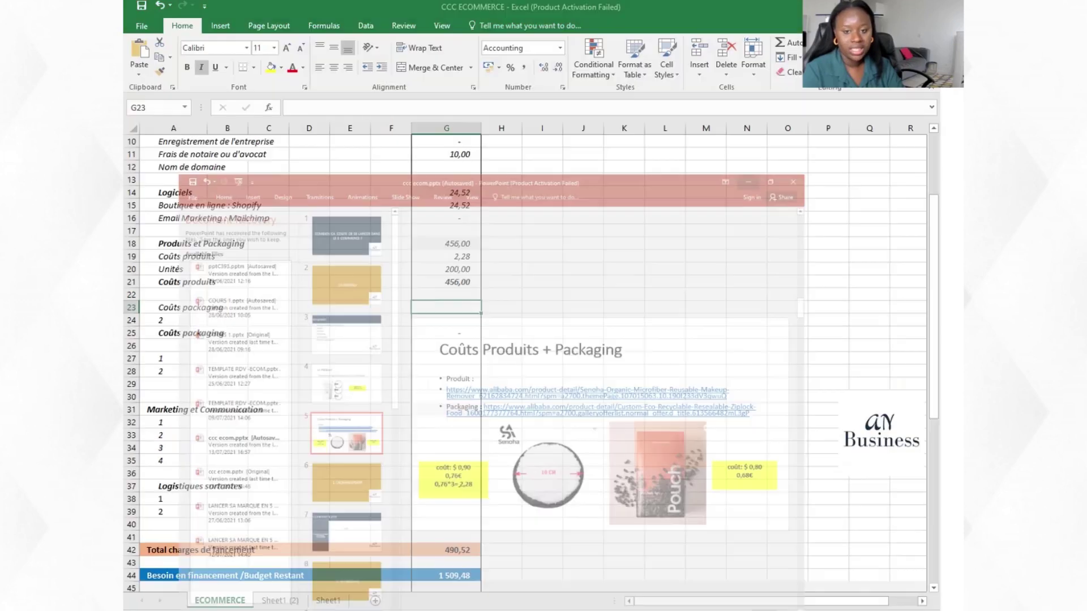
text(0,)
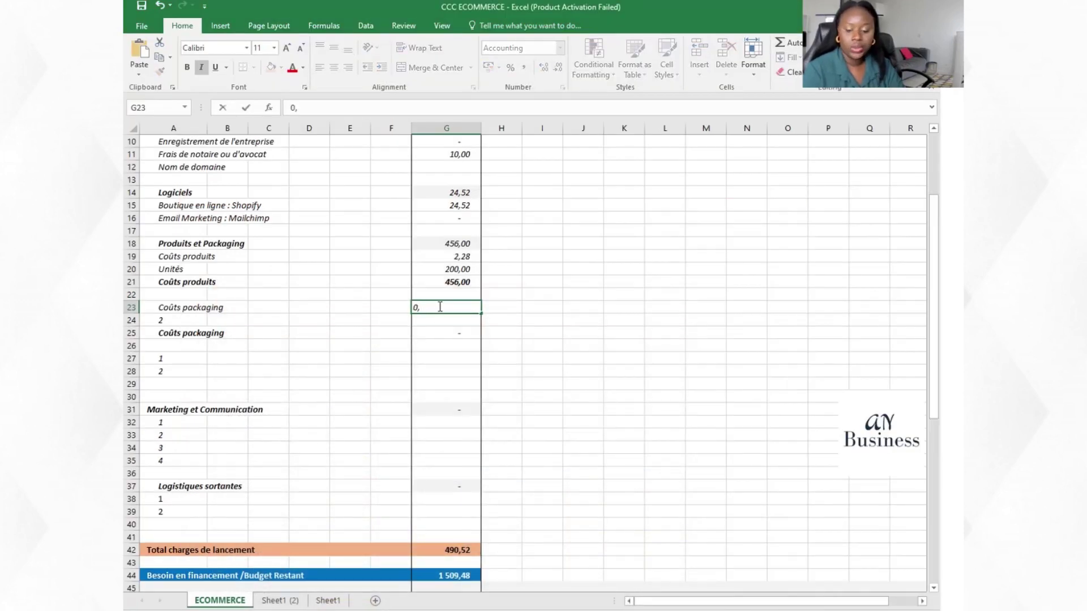
click(612, 352)
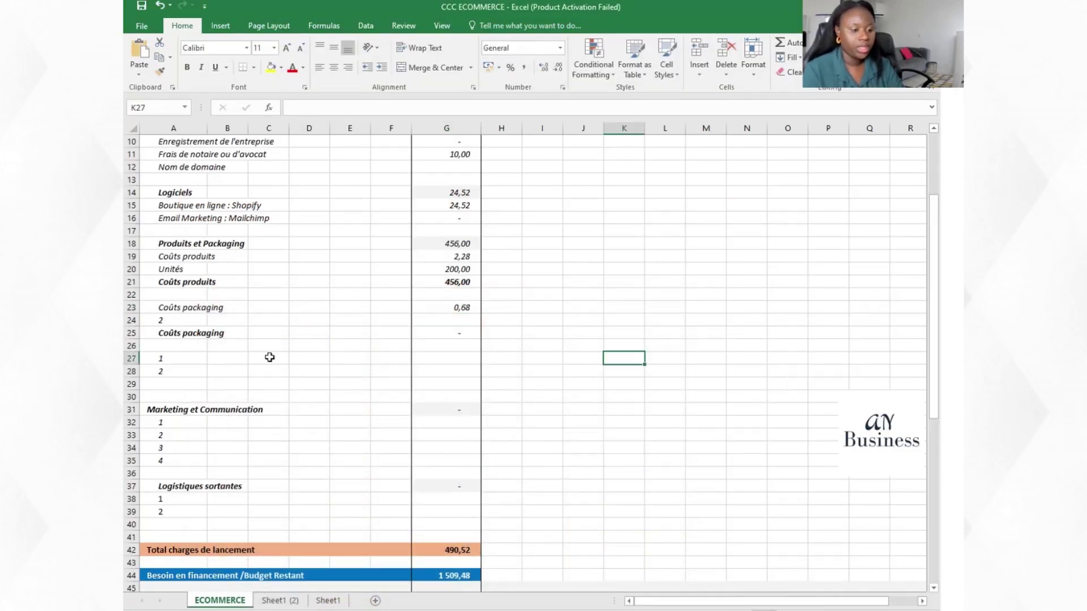
Step: Enter "Unités" in cell A24 and 200 as the packaging quantity in cell G24
click(170, 322)
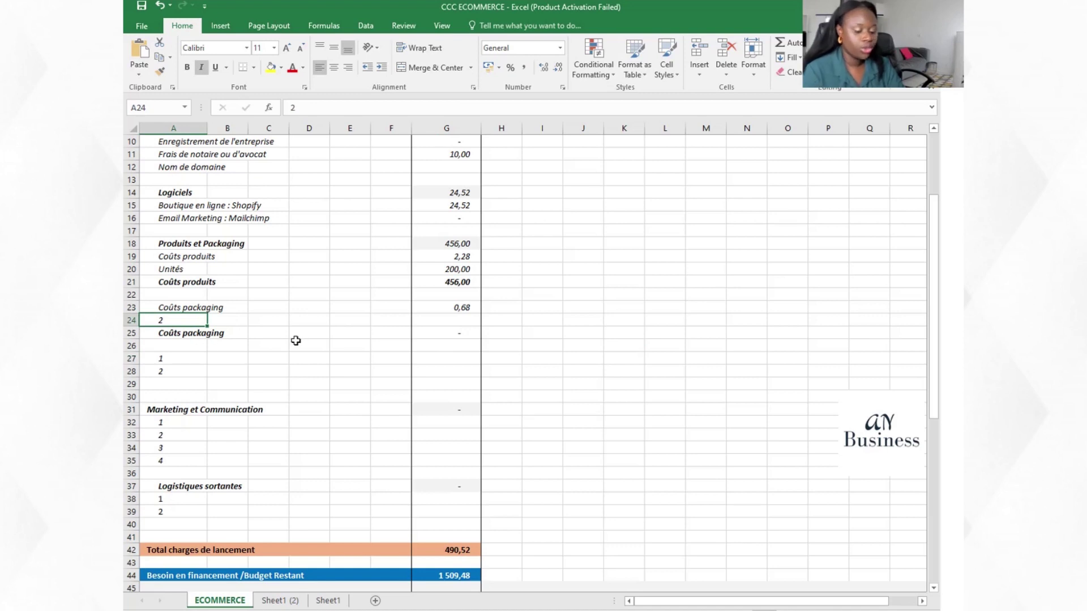
text(Unités)
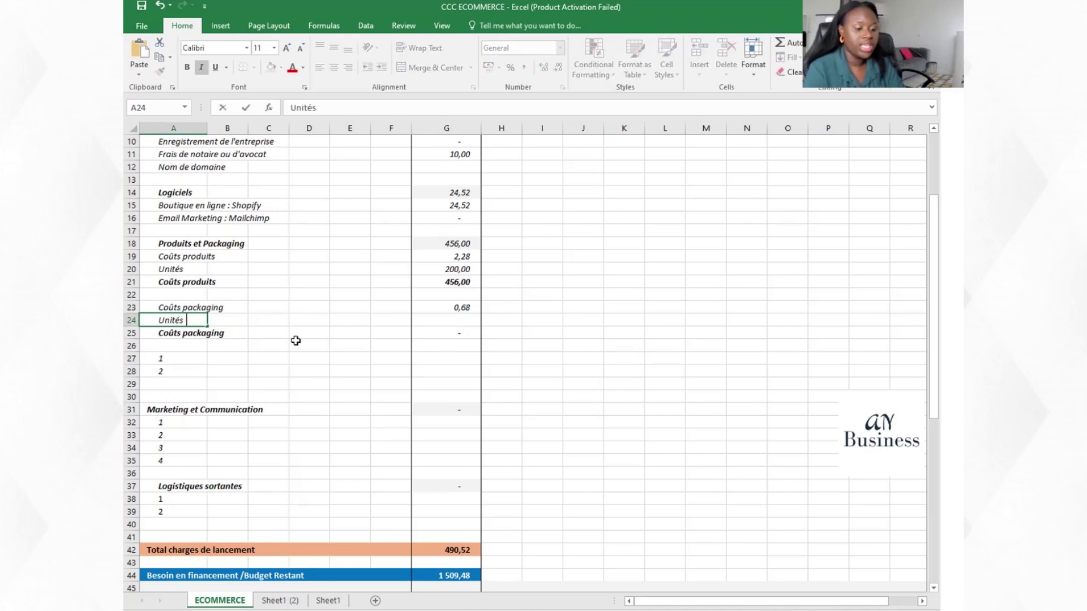
click(453, 320)
text(200)
click(623, 345)
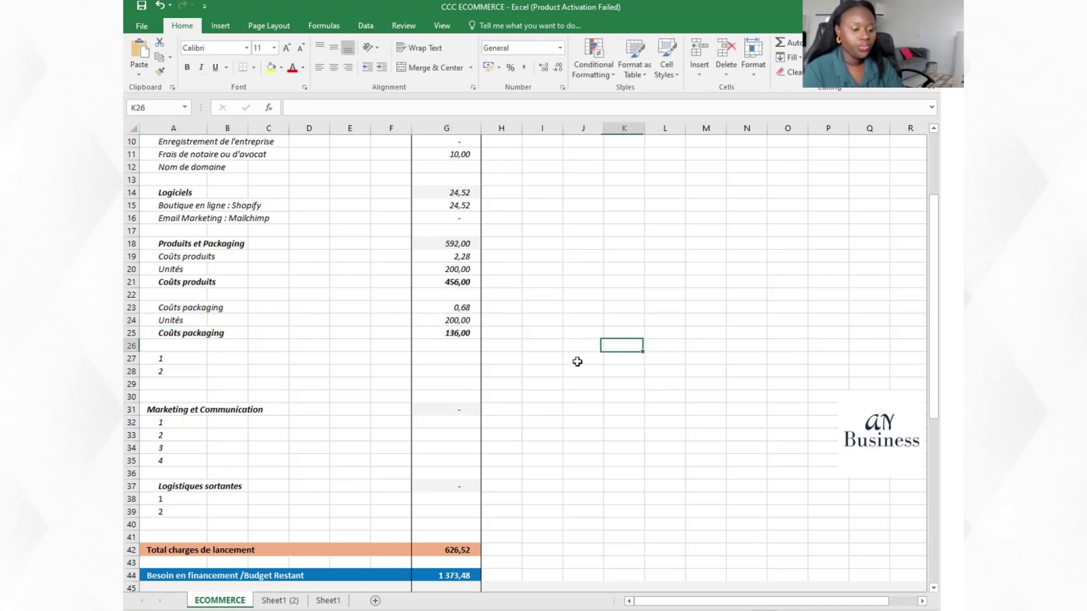
Step: Review the Coûts packaging formula in G25 and the Coûts produits subtotal in G21
click(624, 387)
click(451, 334)
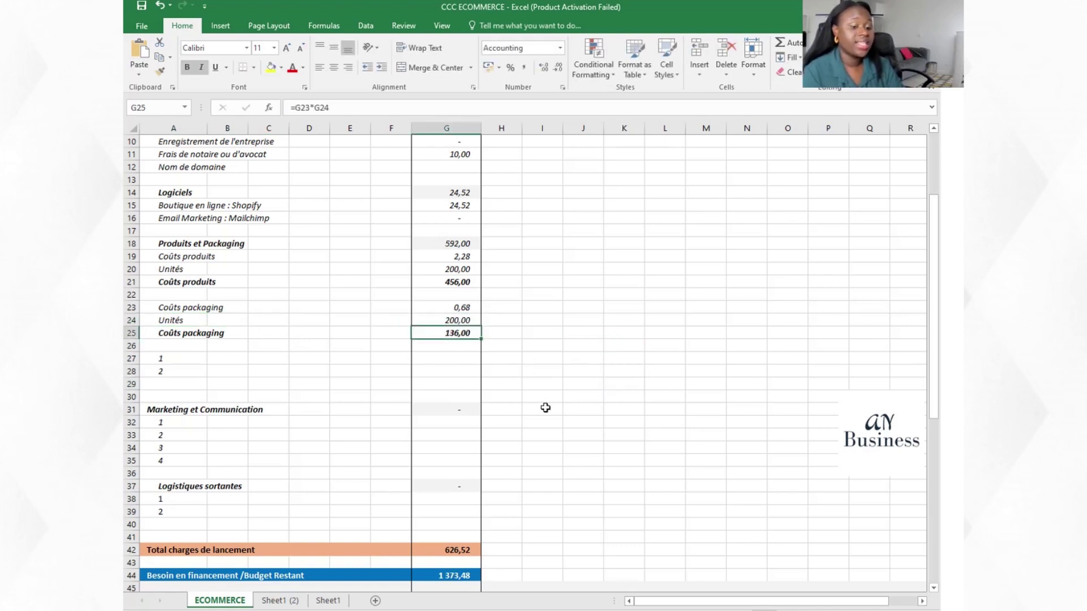
click(168, 354)
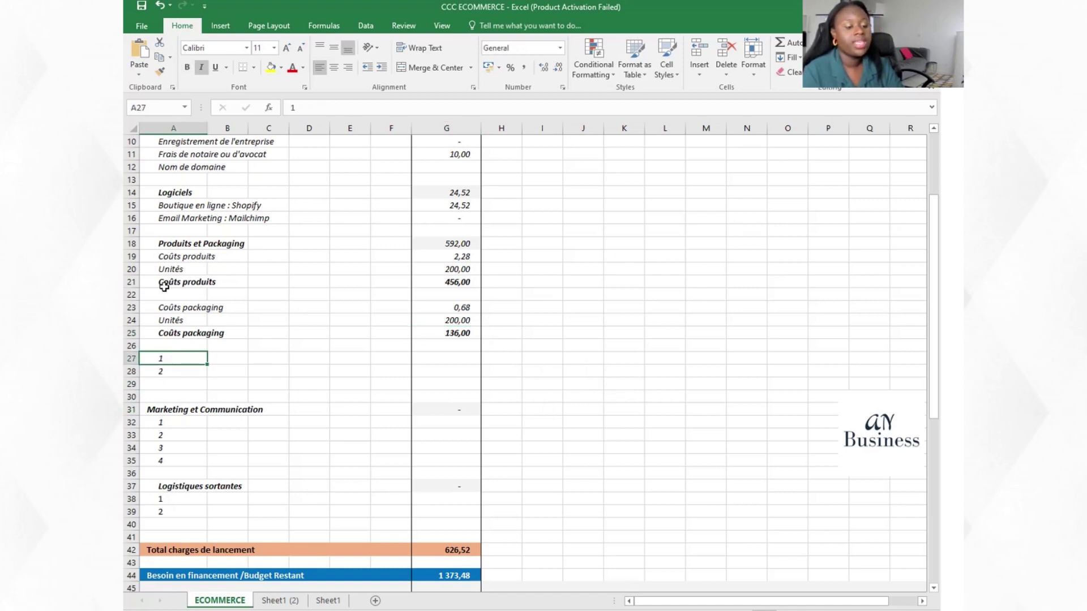
click(184, 282)
click(445, 283)
click(202, 333)
click(655, 358)
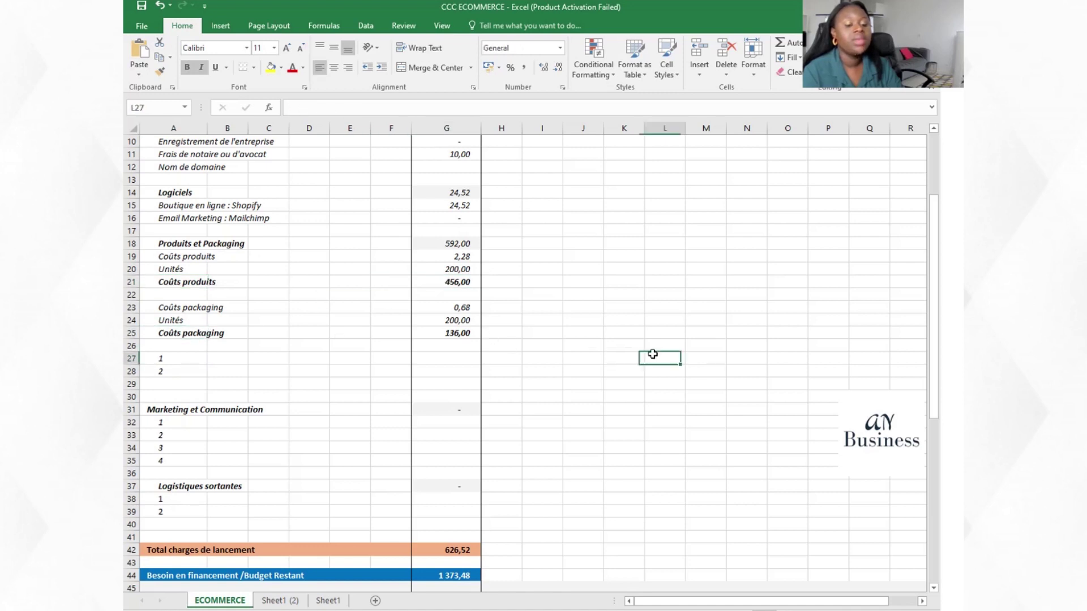
Step: Label the next two cost items "Frais de transport" in cell A27 and "Frais de douane" in cell A28
click(163, 357)
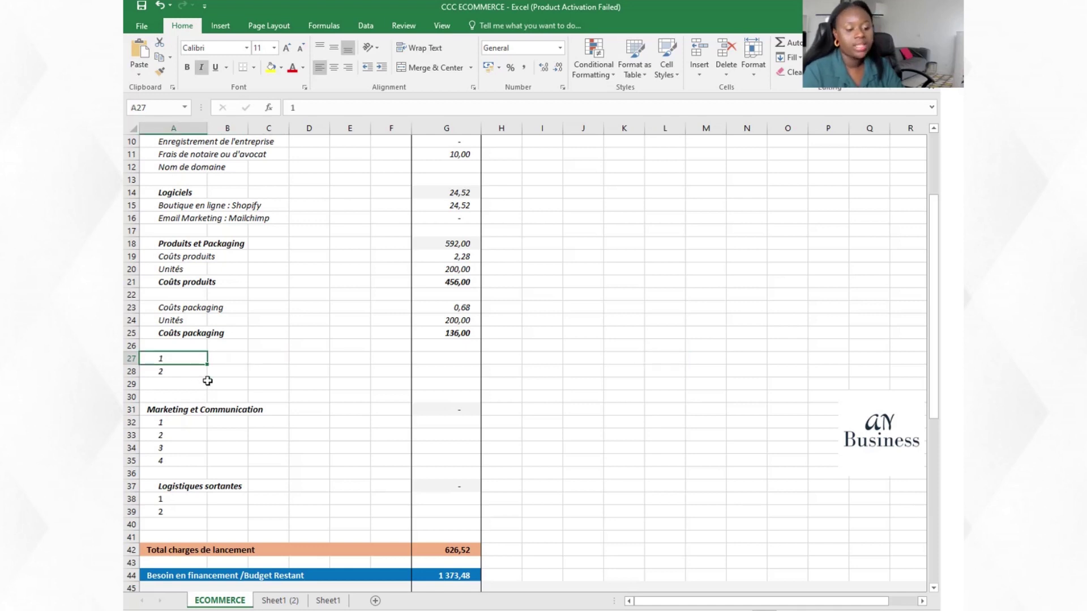
text(Frais de)
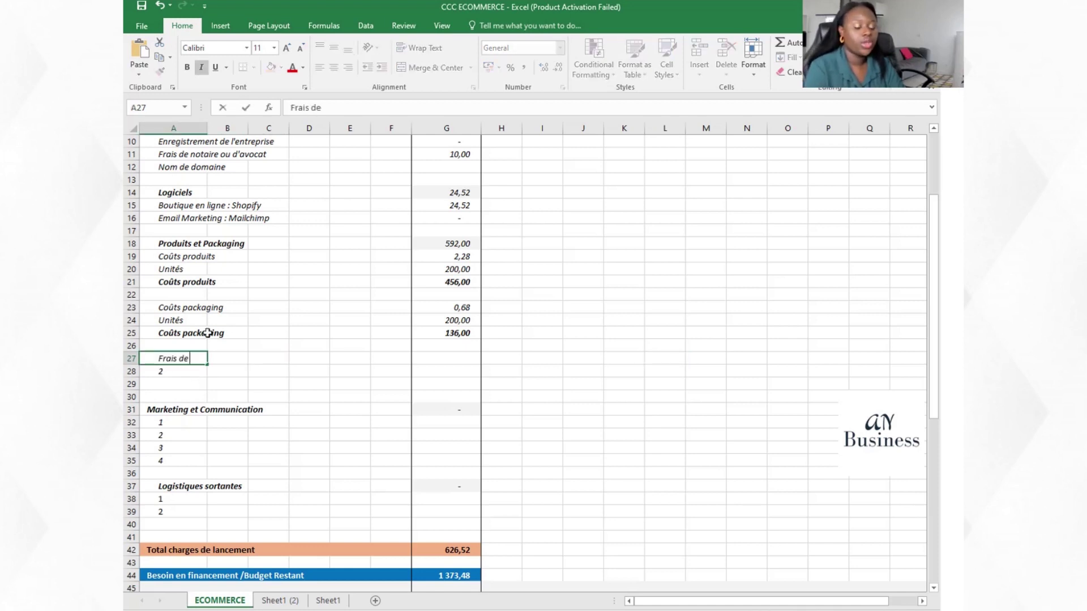
text( transport)
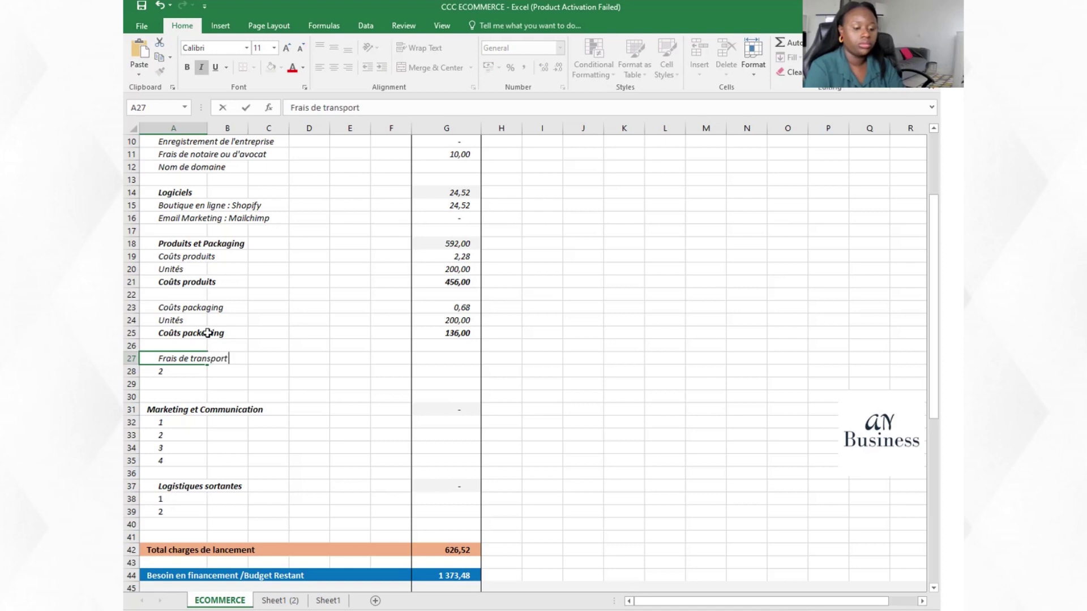
click(175, 373)
text(Fr)
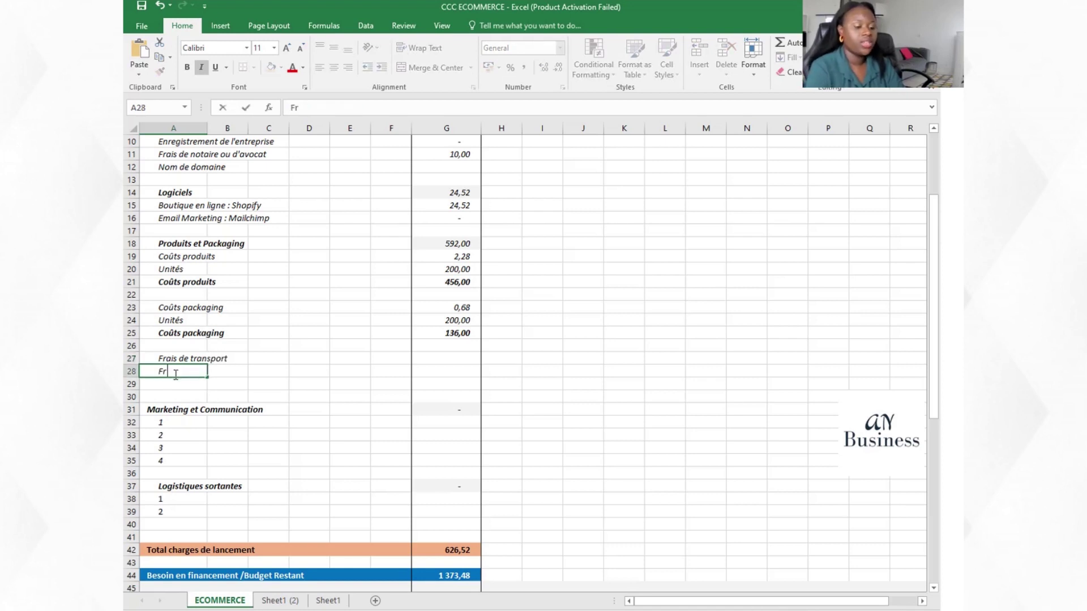
text(ais de )
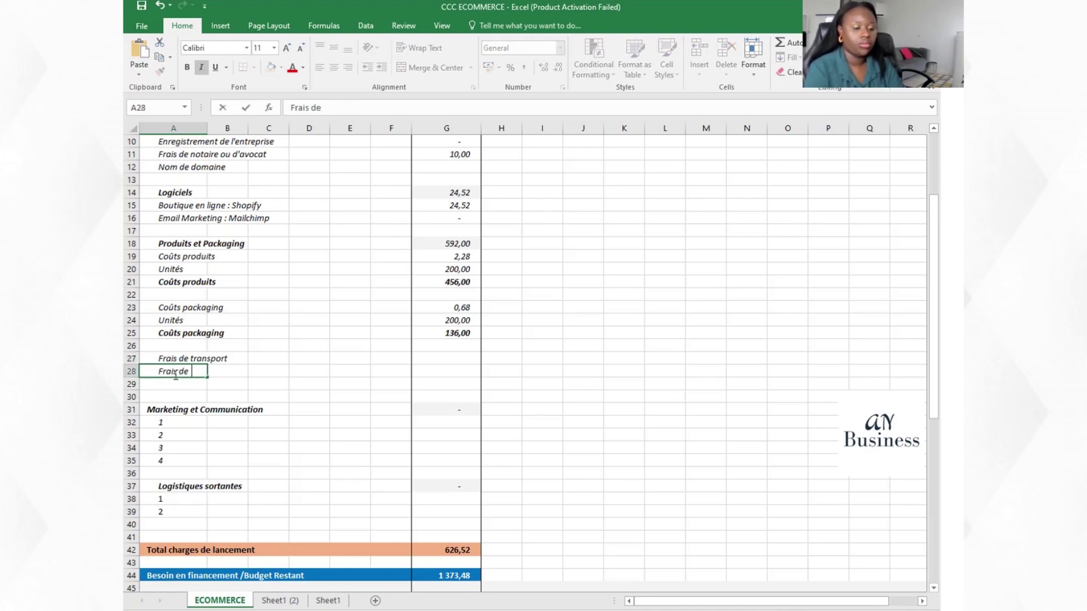
text(douane)
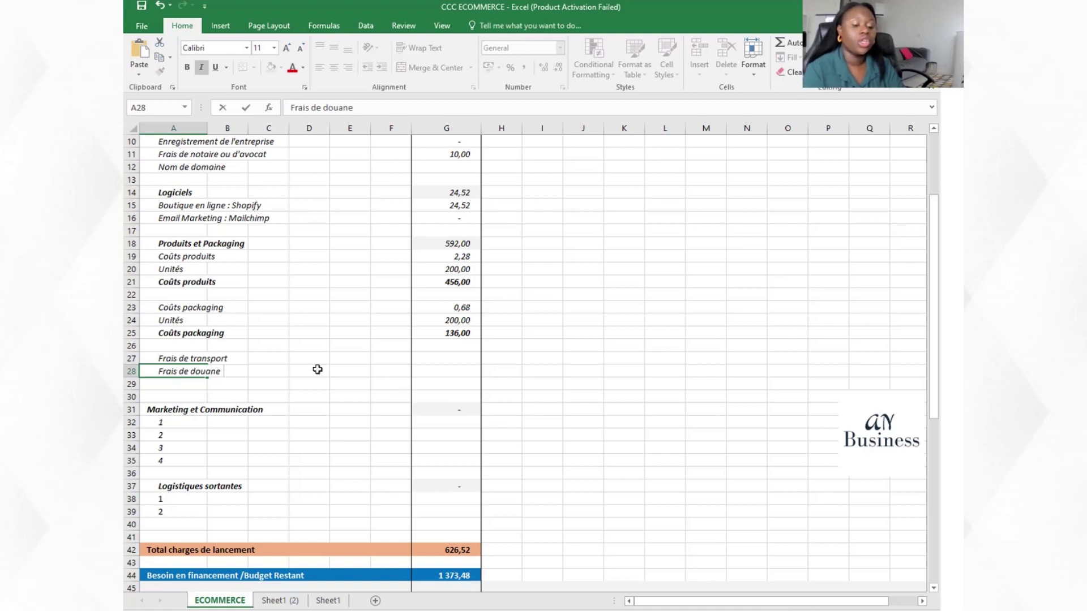
click(642, 424)
click(228, 372)
click(182, 371)
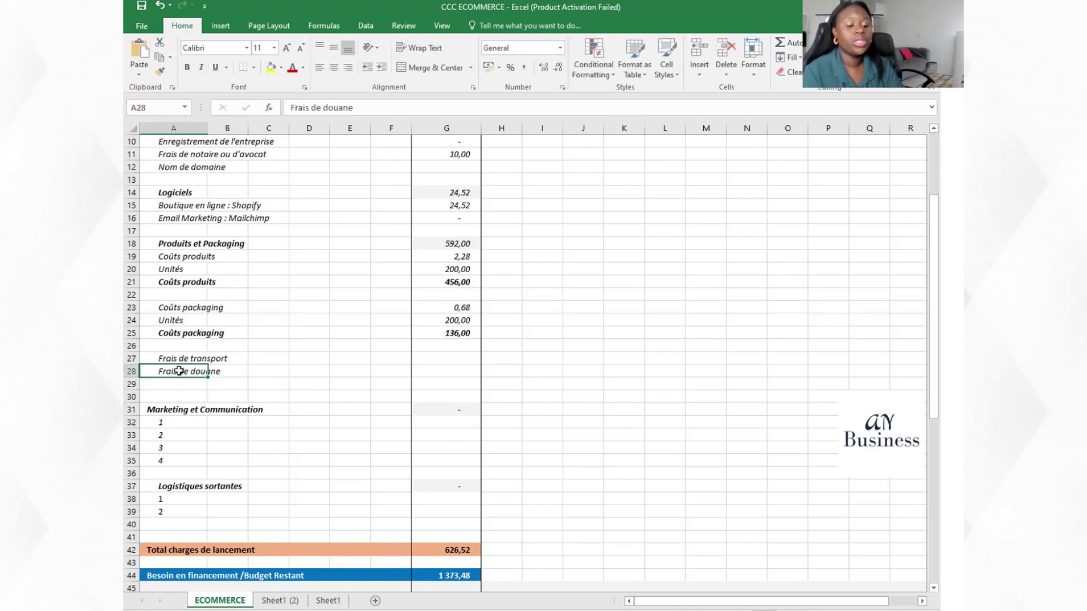
click(450, 373)
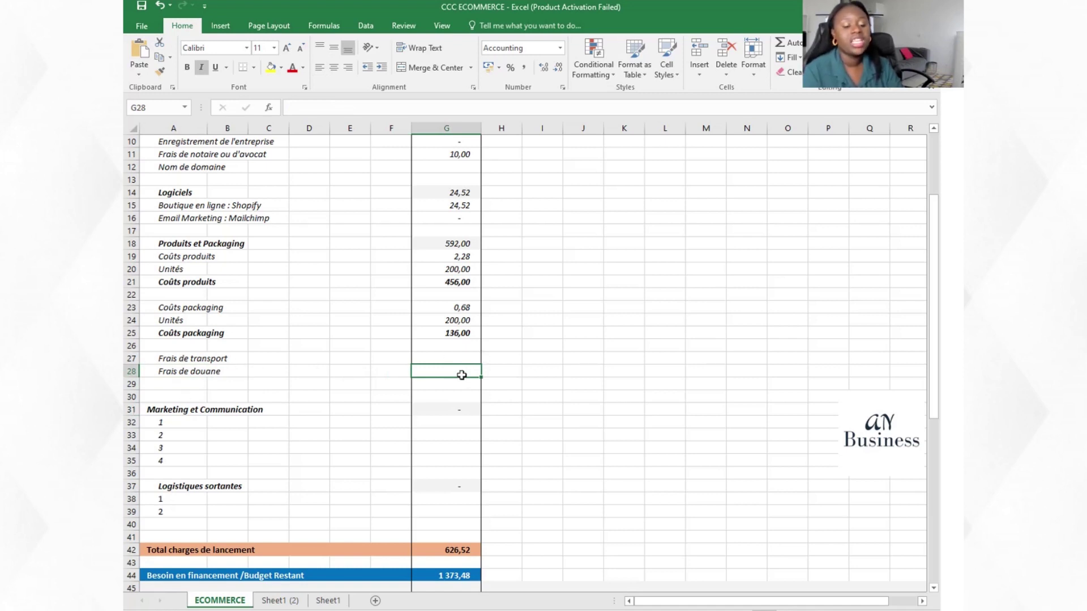
click(545, 373)
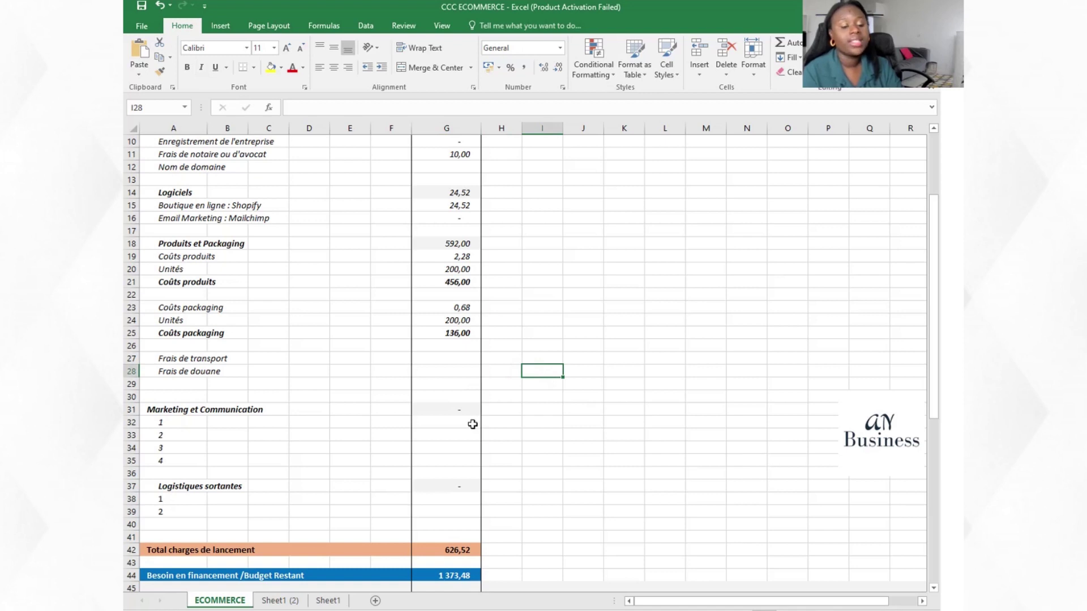
click(200, 377)
click(461, 371)
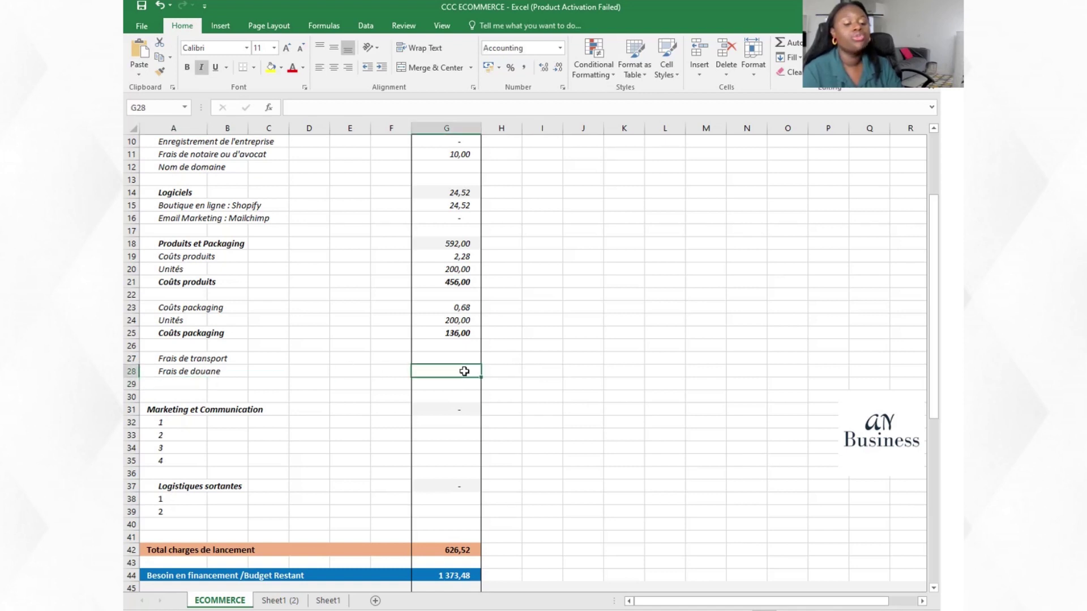
Step: Enter 80 as the Frais de transport amount in cell G27
click(213, 359)
click(444, 358)
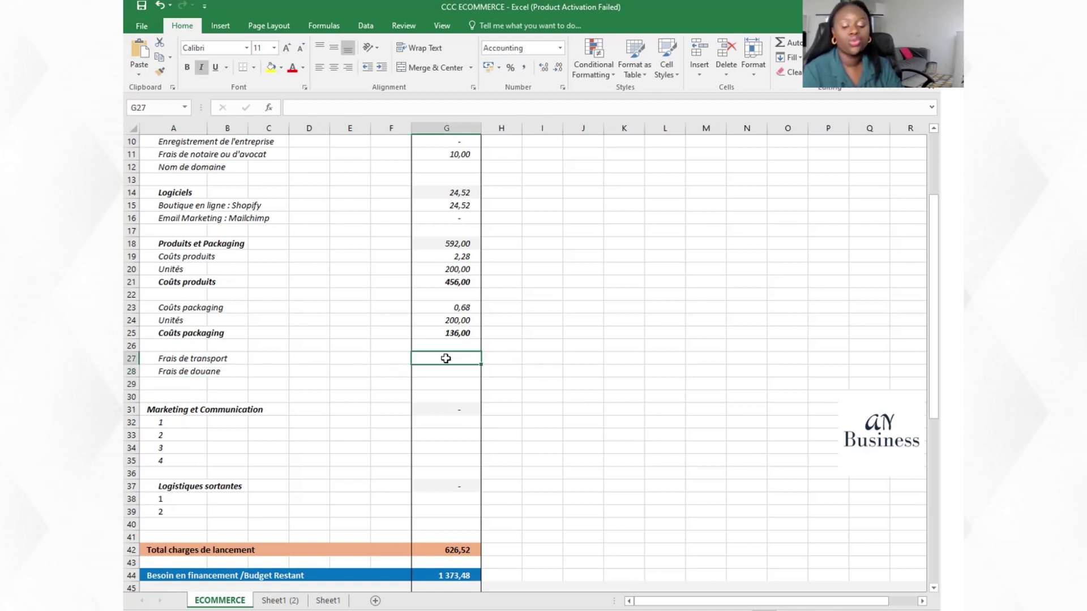
text(80)
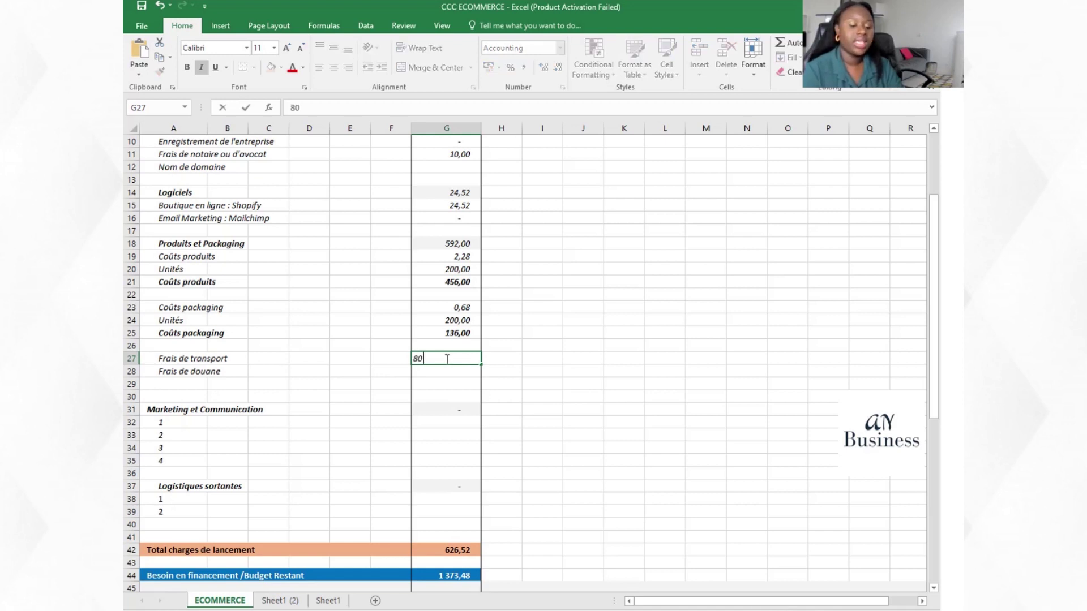
click(559, 396)
click(452, 356)
click(609, 397)
click(637, 487)
click(221, 421)
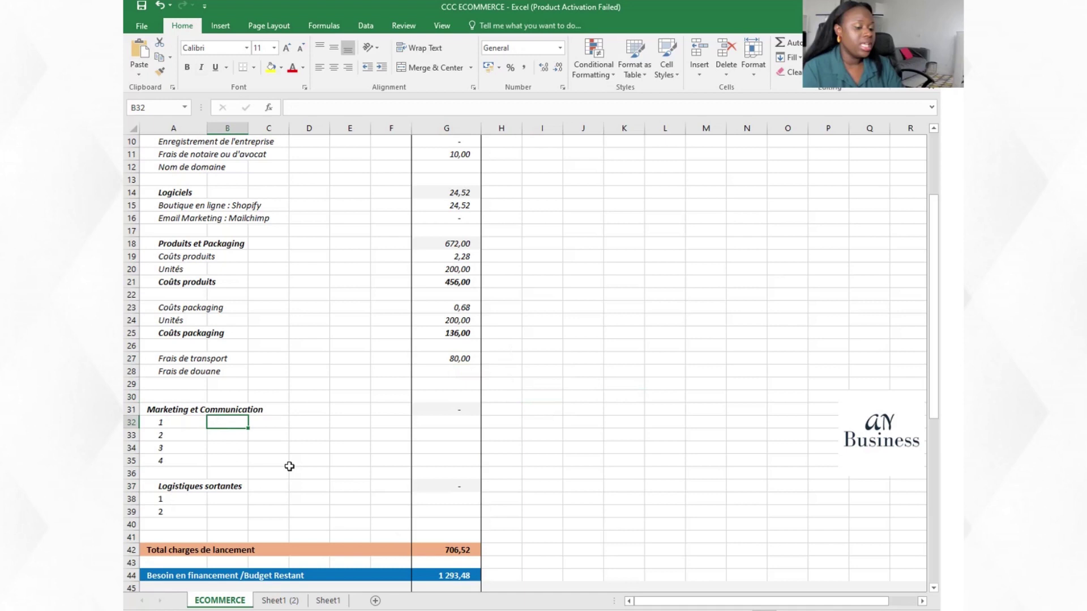
click(185, 380)
click(201, 372)
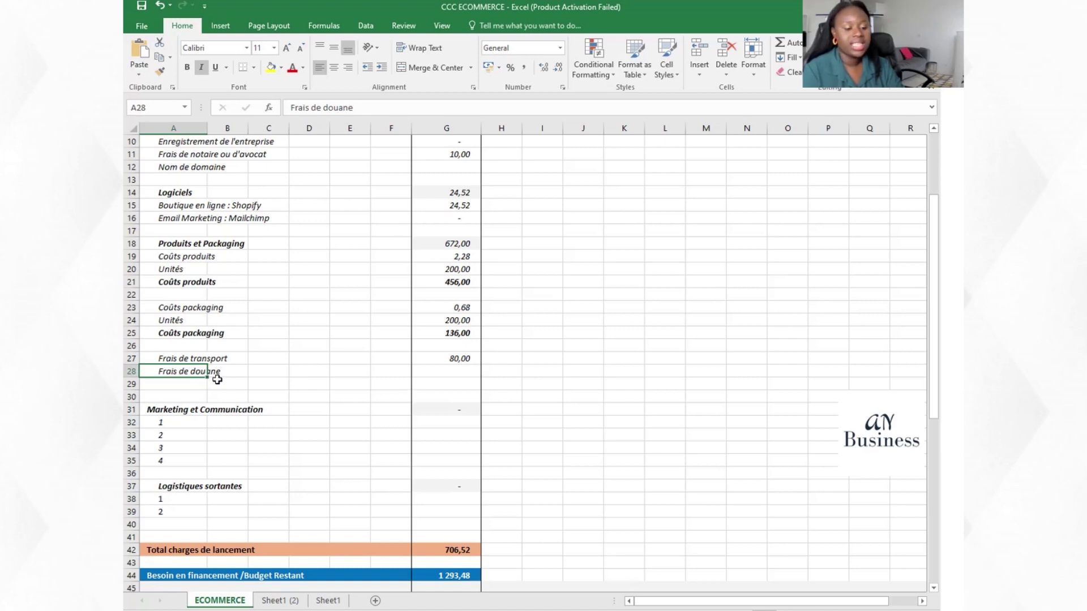
click(456, 369)
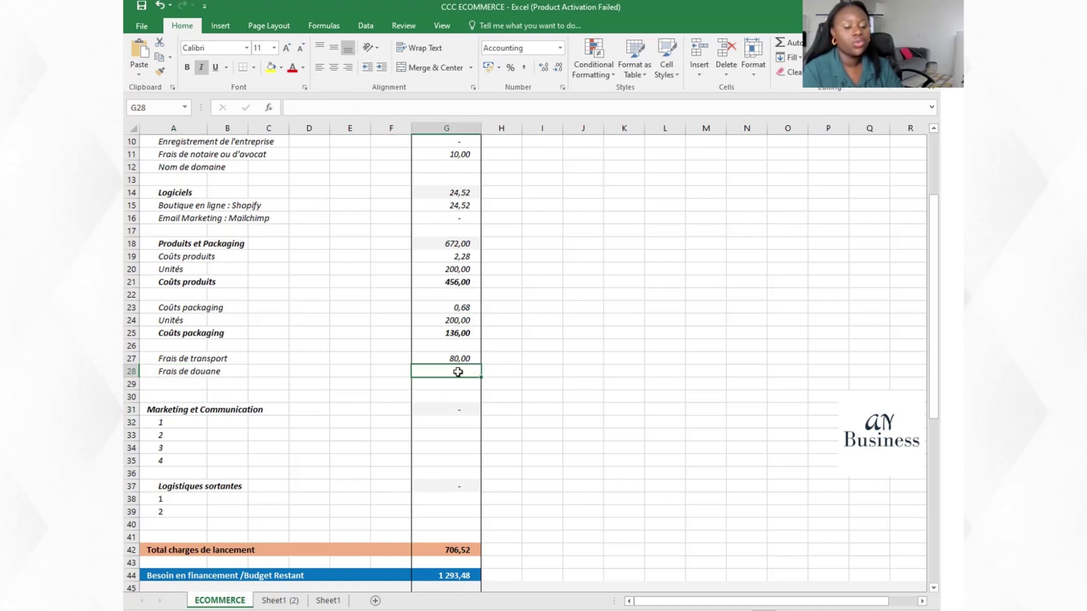
click(617, 375)
Step: Enter "Shooting Photo" in cell A32 as the first Marketing et Communication item
scroll(600, 394, down, 1)
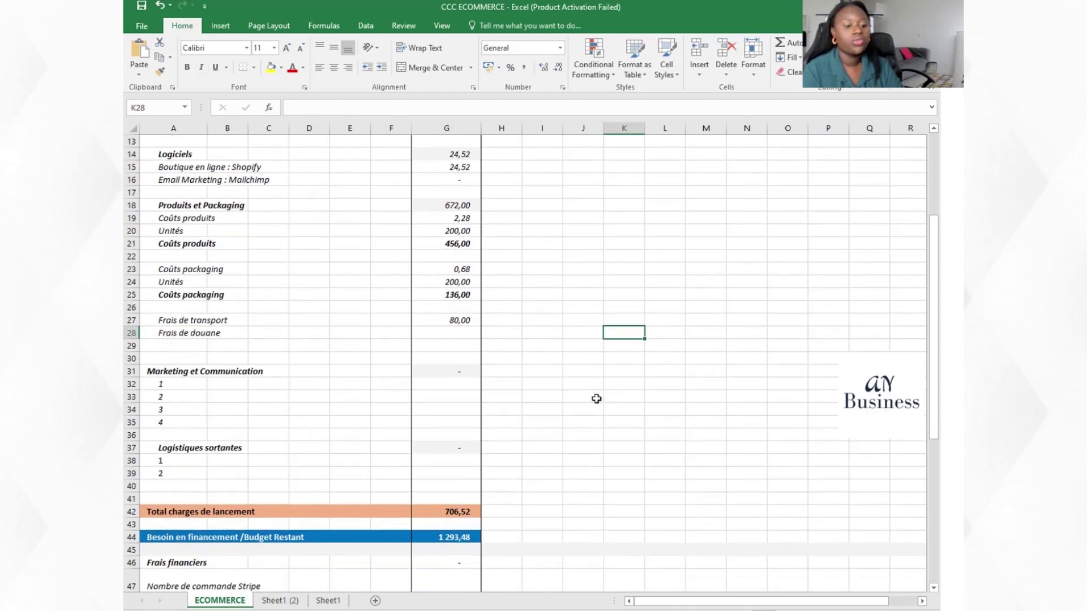
click(643, 369)
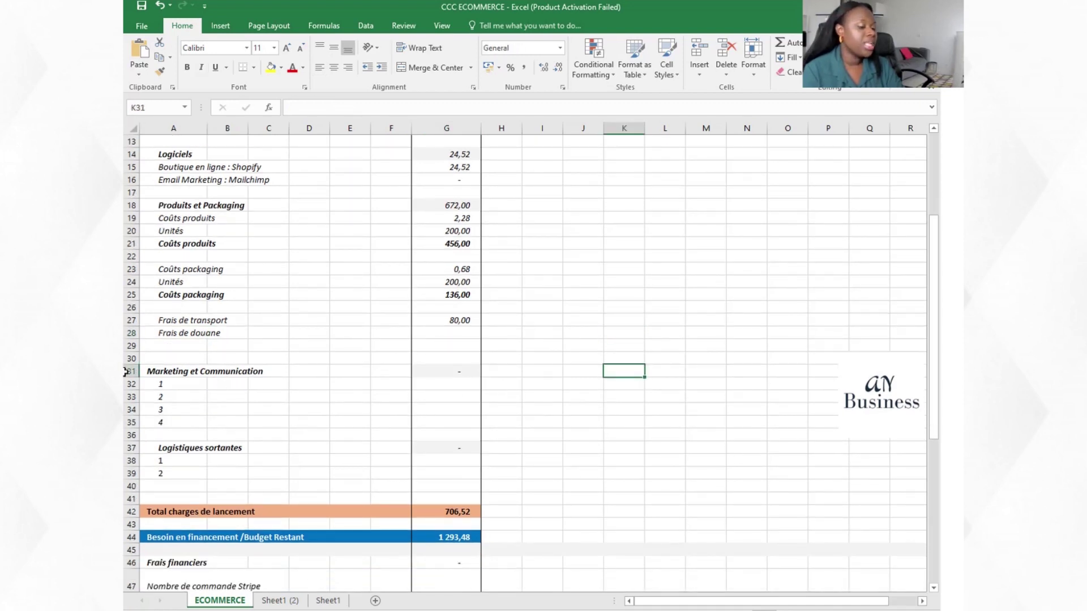
click(150, 378)
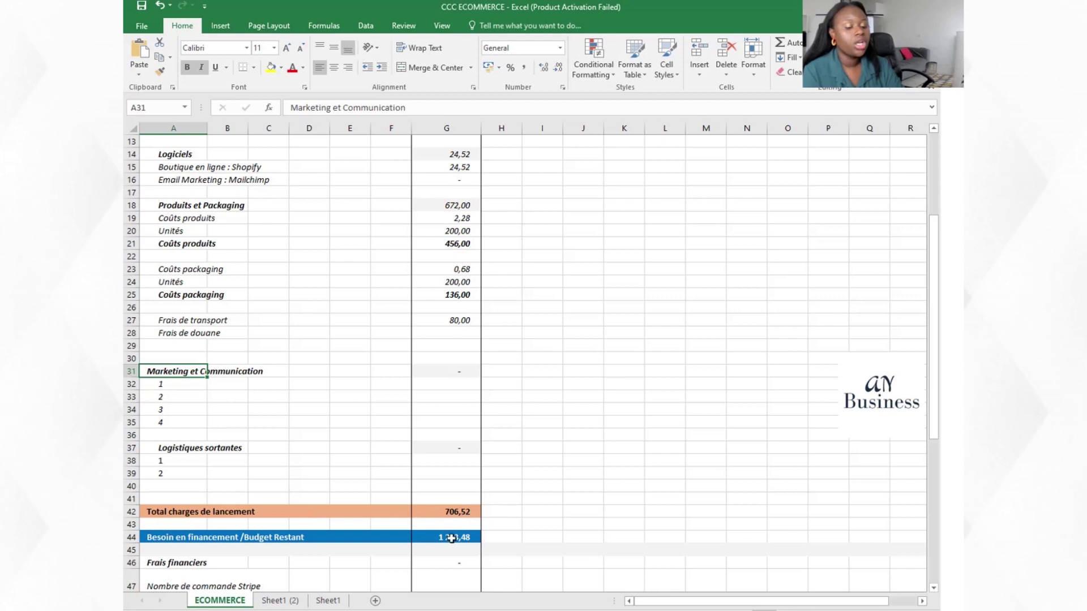
click(162, 383)
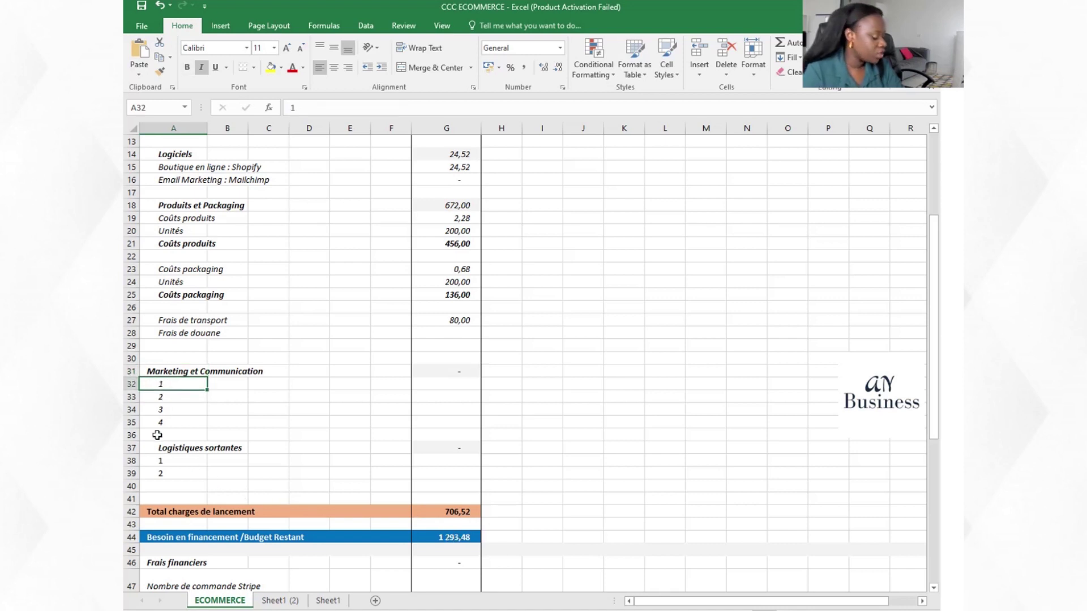
text(S)
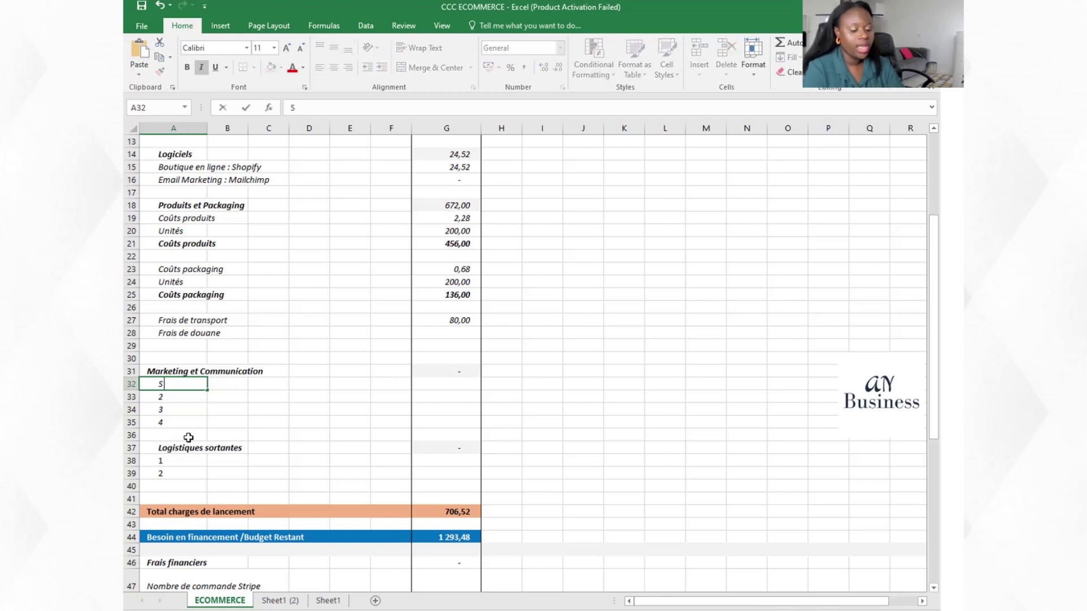
text(hooting Photo)
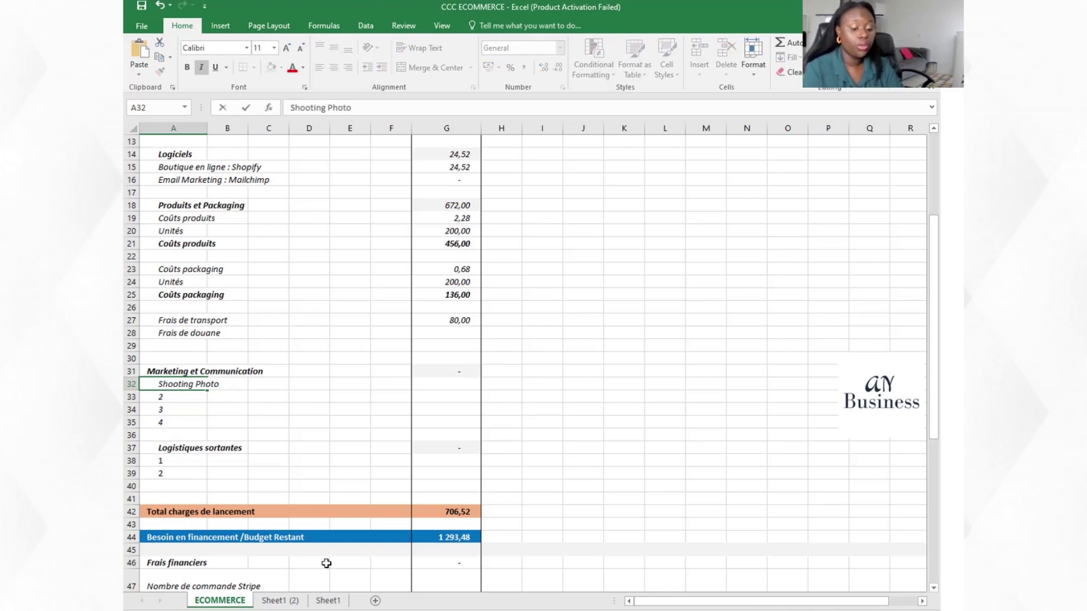
click(677, 462)
Step: Switch to the browser and examine the product photos on the Dermalights Coussin démaquillant page
key(alt+Tab)
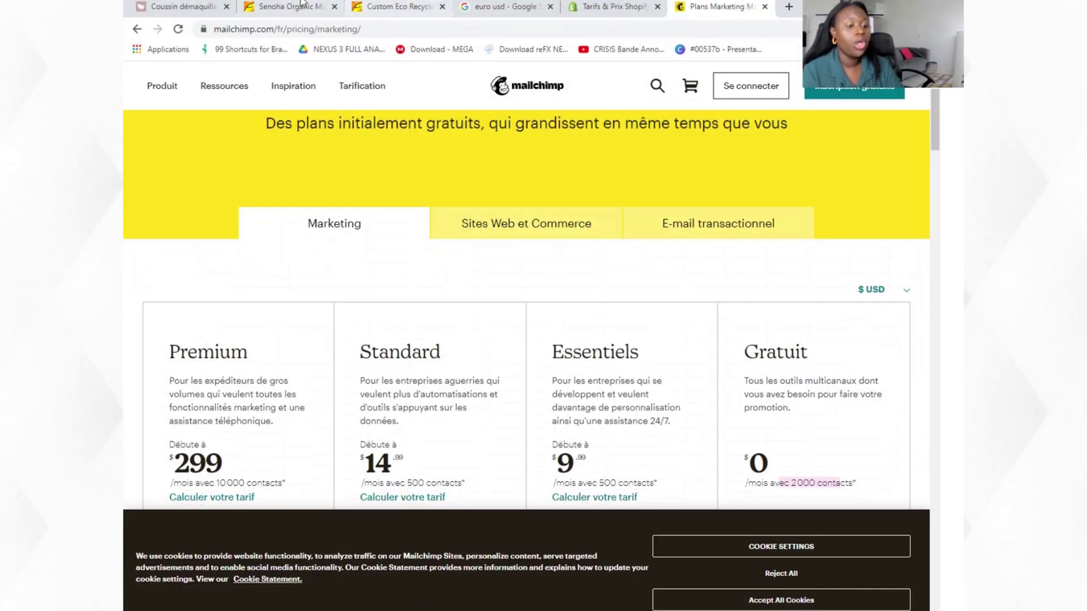
click(182, 6)
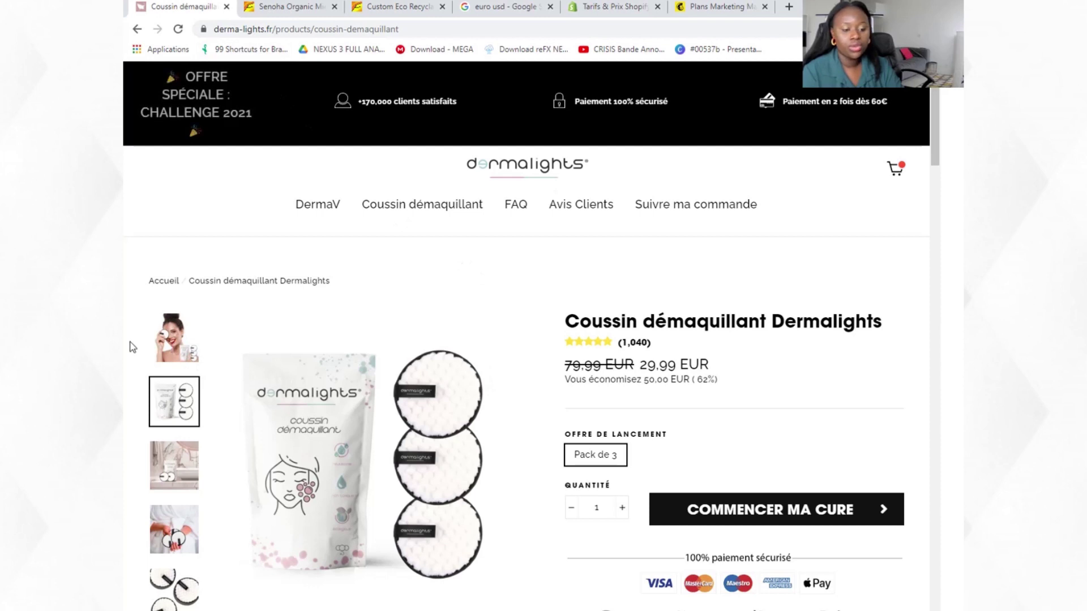
click(174, 337)
scroll(270, 293, down, 3)
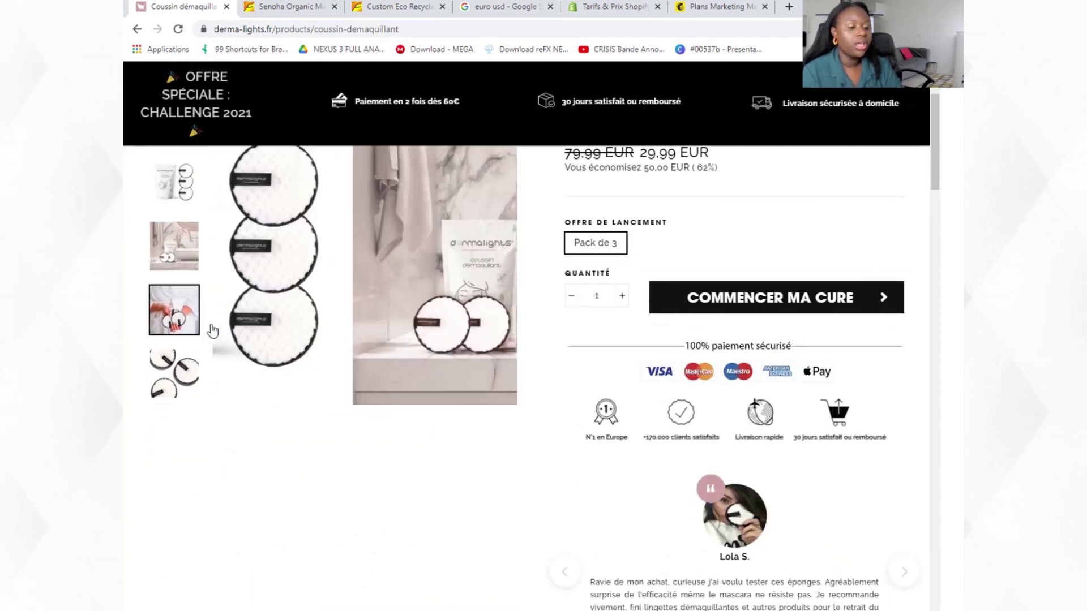
scroll(321, 295, up, 1)
scroll(322, 295, up, 3)
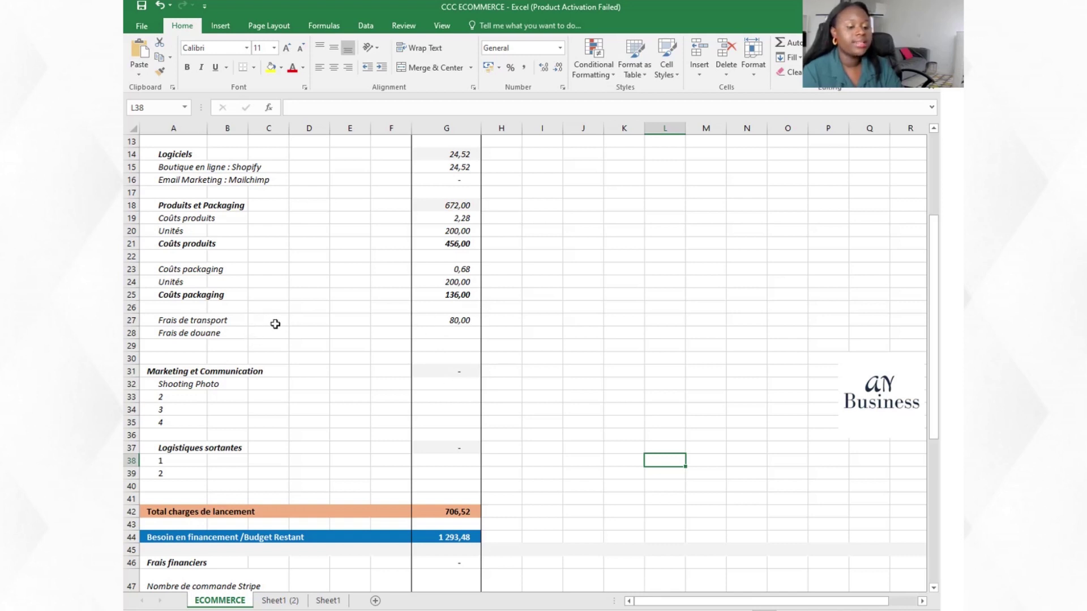
Step: Enter 200 as the Shooting Photo amount in cell G32
click(448, 380)
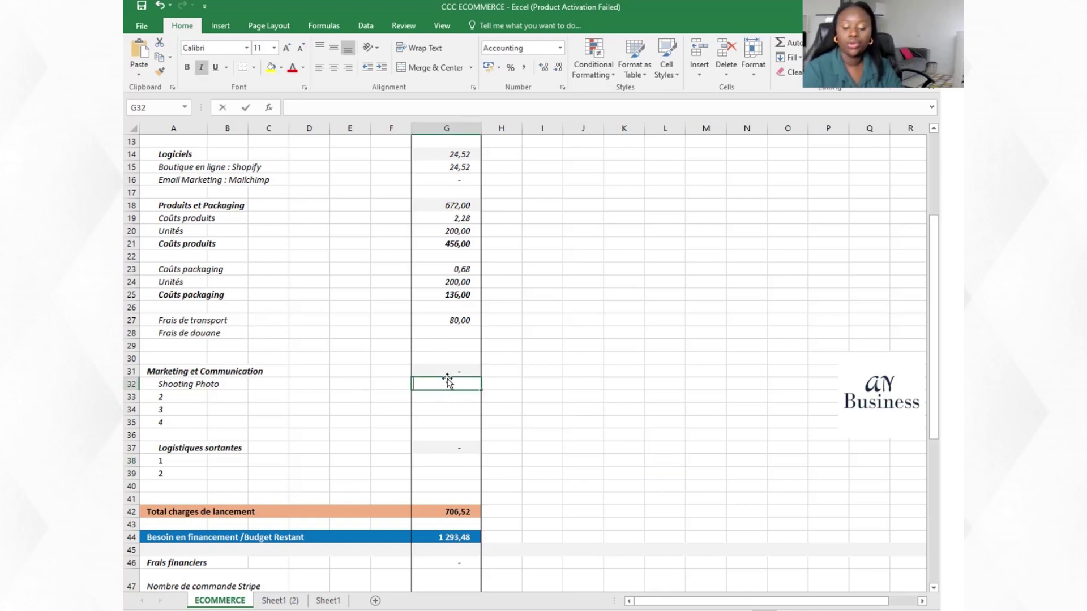
text(200)
click(524, 371)
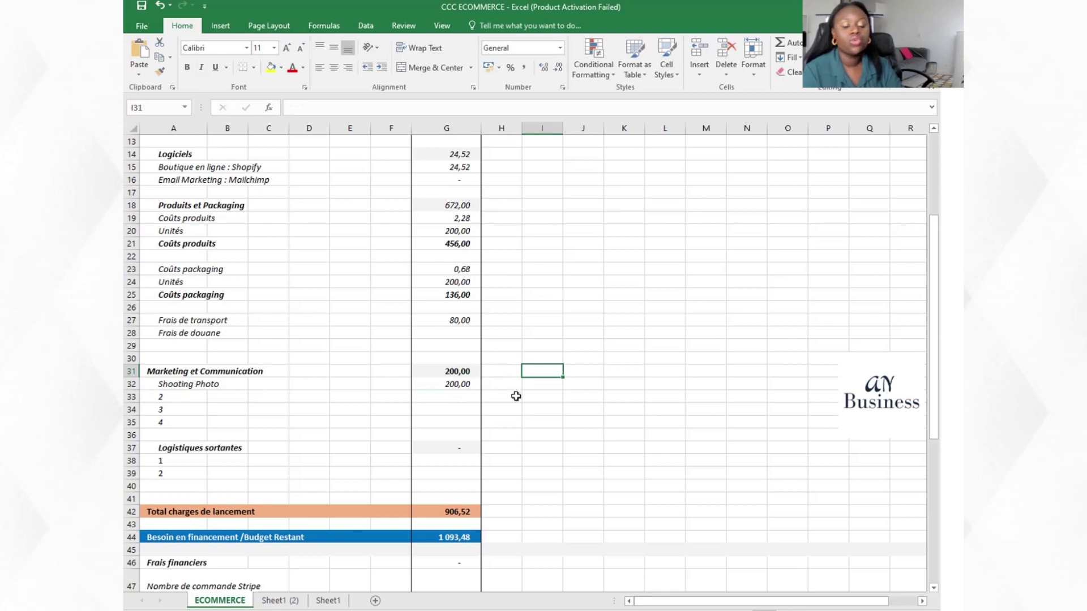
click(436, 382)
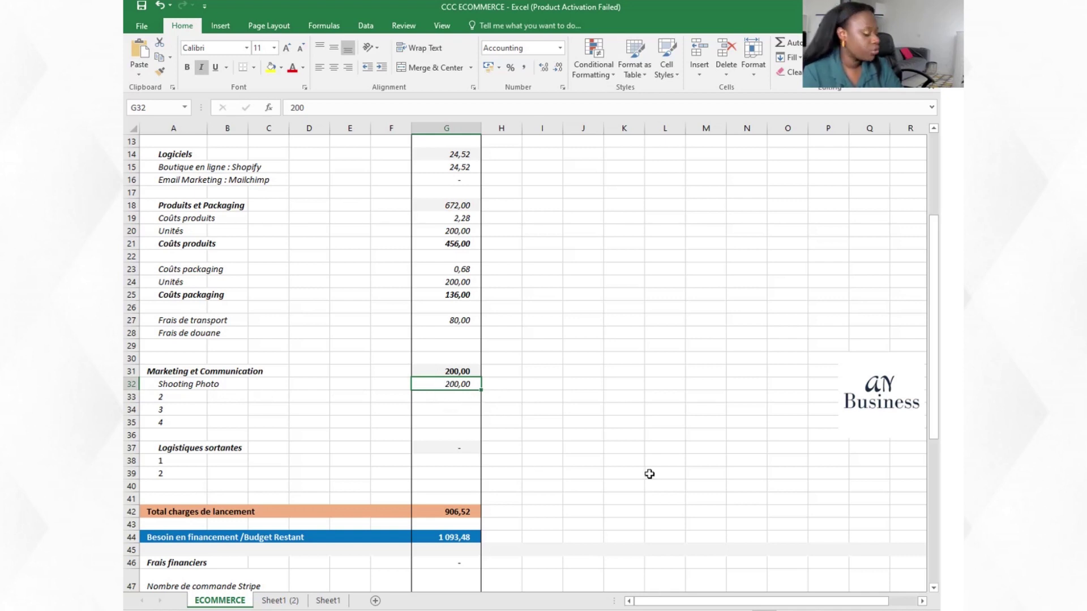
Step: Enter "Branding" in cell A33, switch to the browser and view the packaging photo on the Dermalights Coussin démaquillant page
click(200, 399)
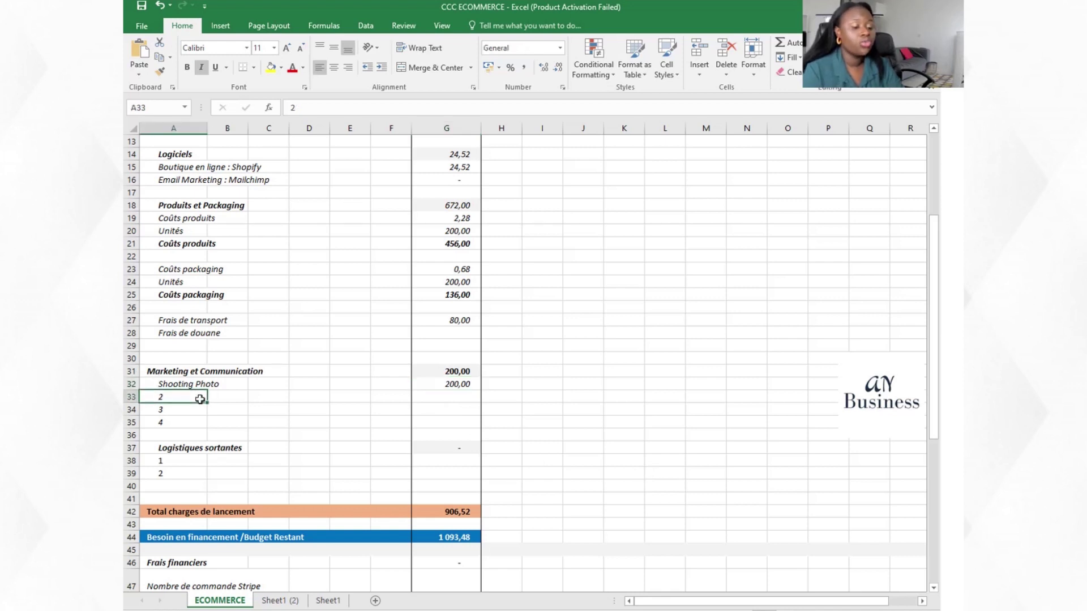
text(Branding)
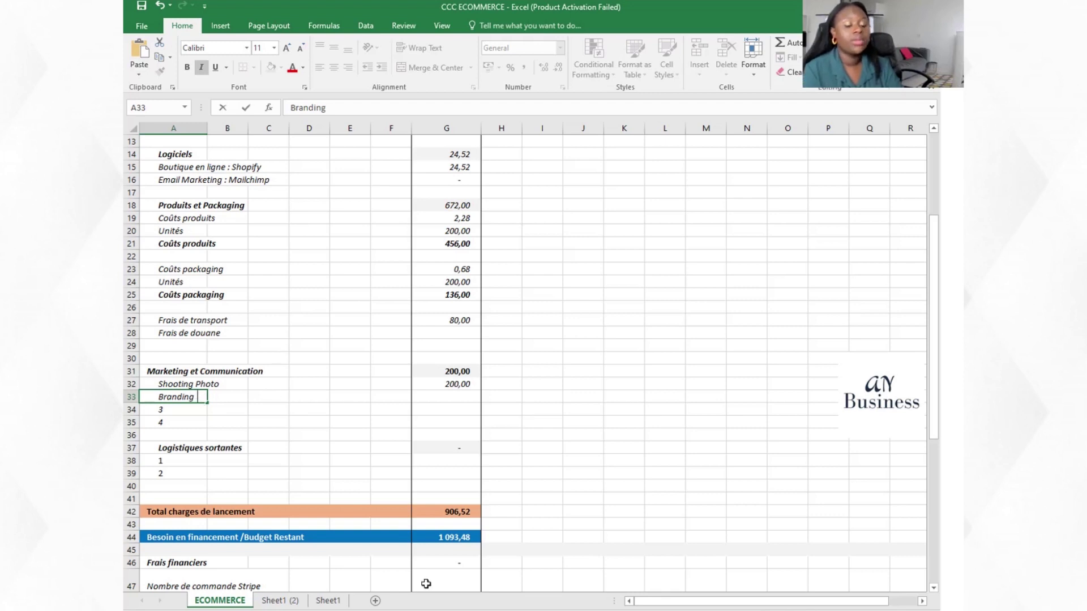
key(alt+Tab)
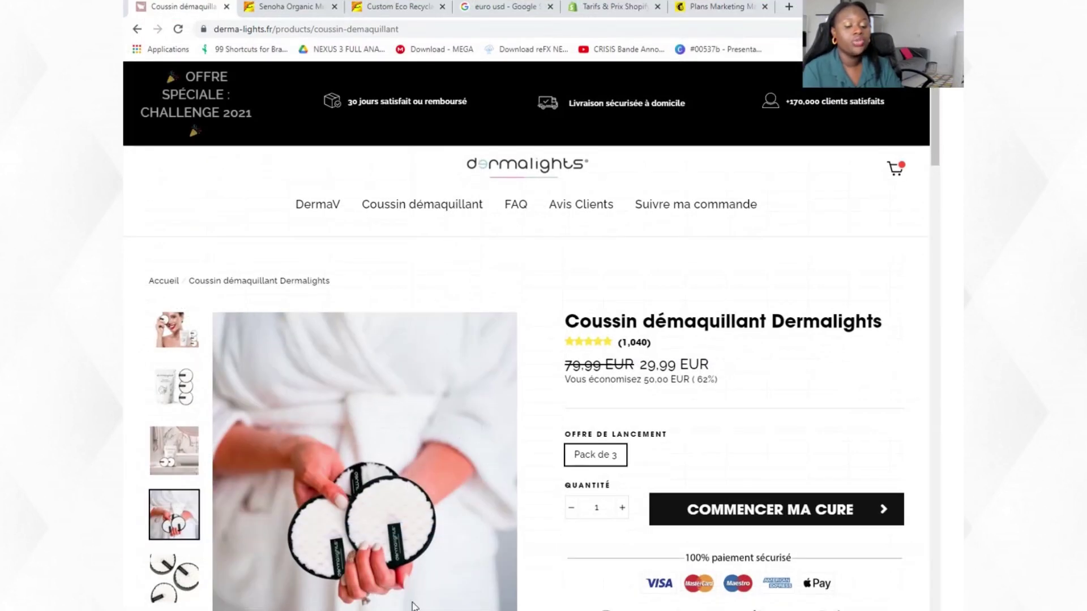
click(175, 387)
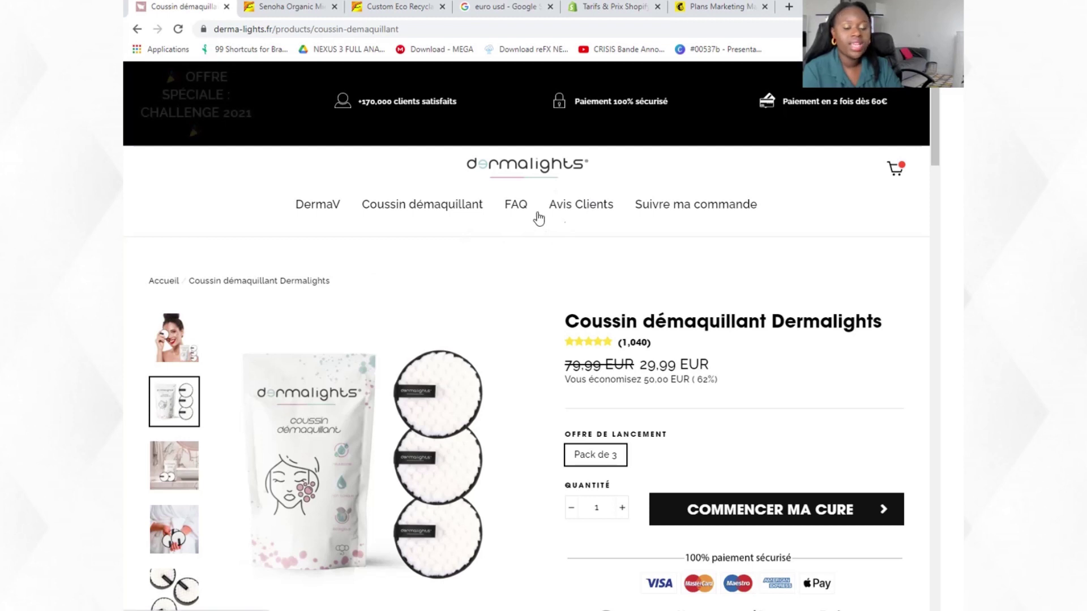
scroll(470, 301, down, 4)
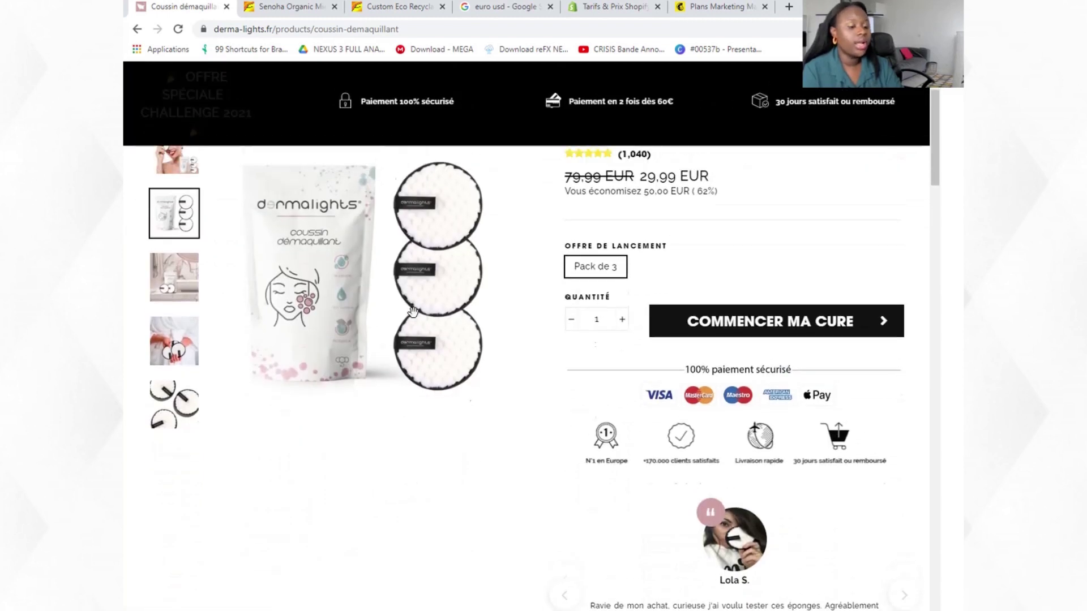
scroll(238, 296, up, 4)
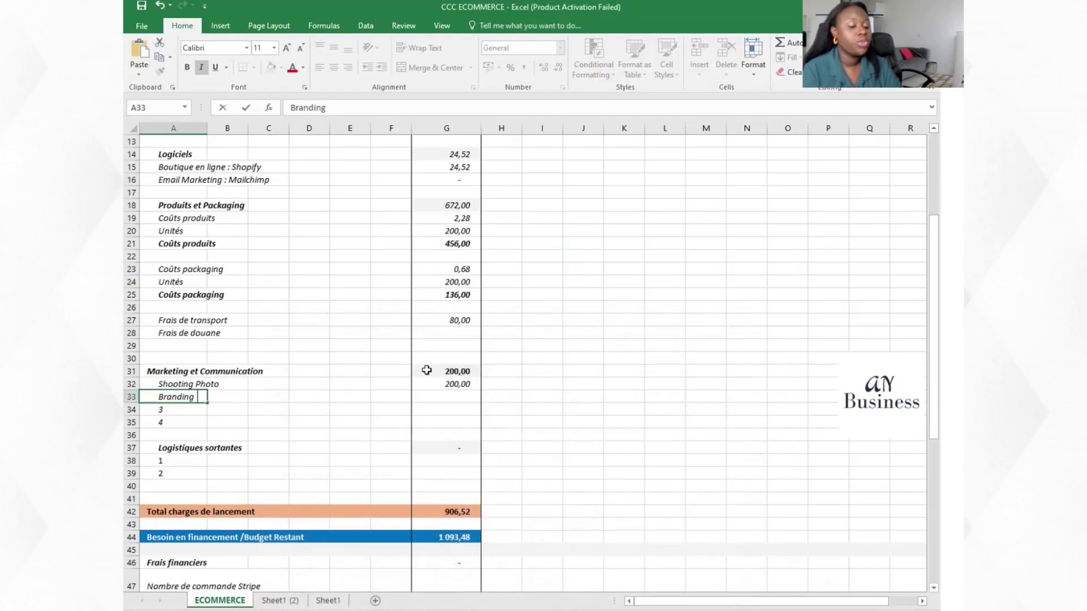
Step: Return to Excel and enter 100 as the Branding amount in cell G33
click(452, 396)
text(100)
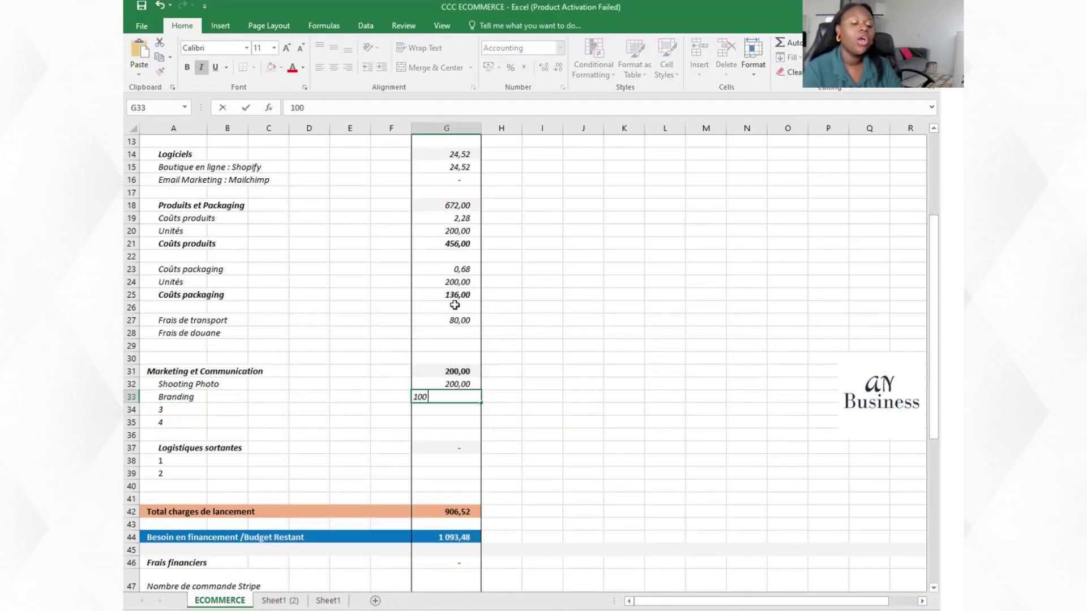
click(625, 448)
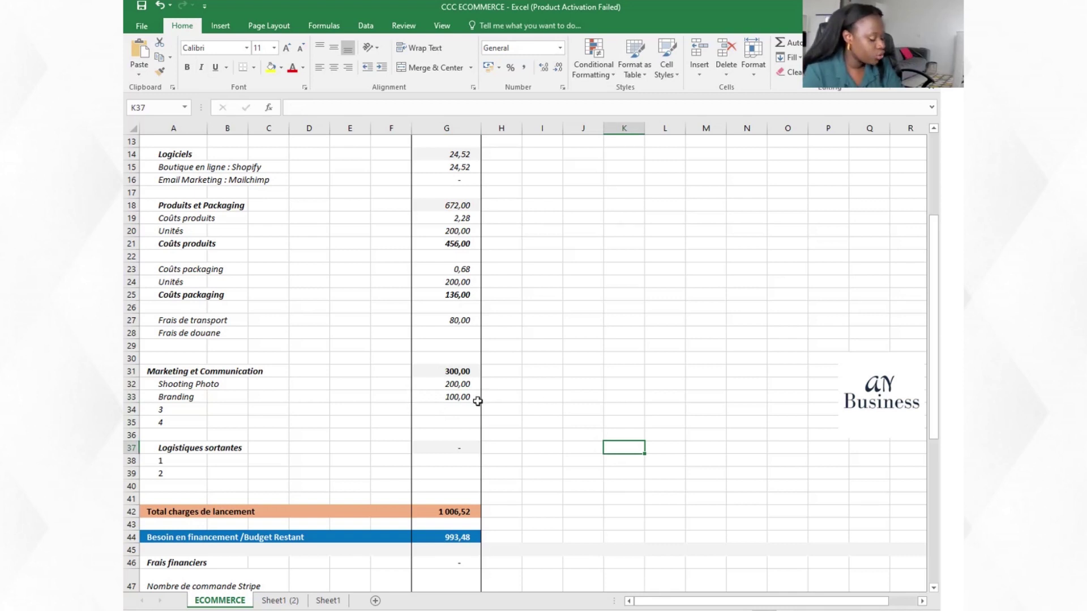
Step: Add "Facebook Ads" in cell A34 as the third marketing item, with an amount of 300 in cell G34
click(178, 414)
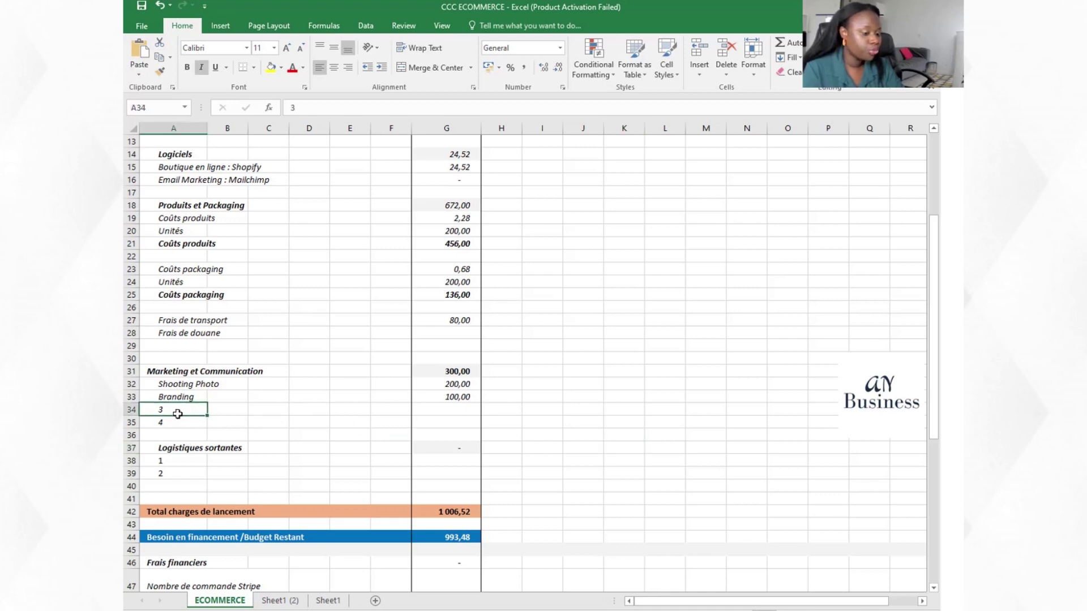
text(Facebook Ad)
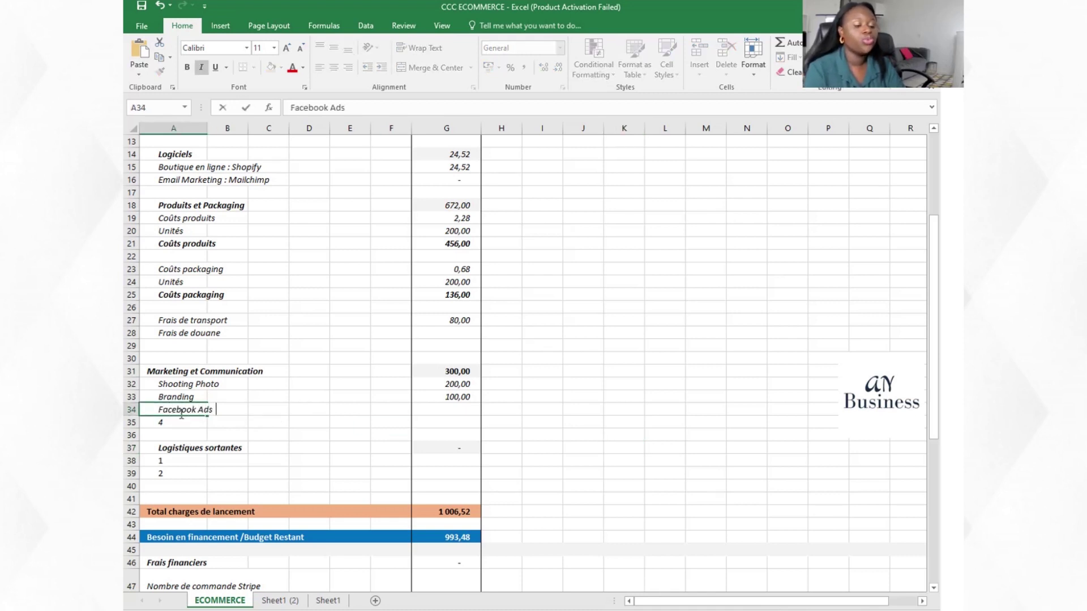
text(s)
click(456, 409)
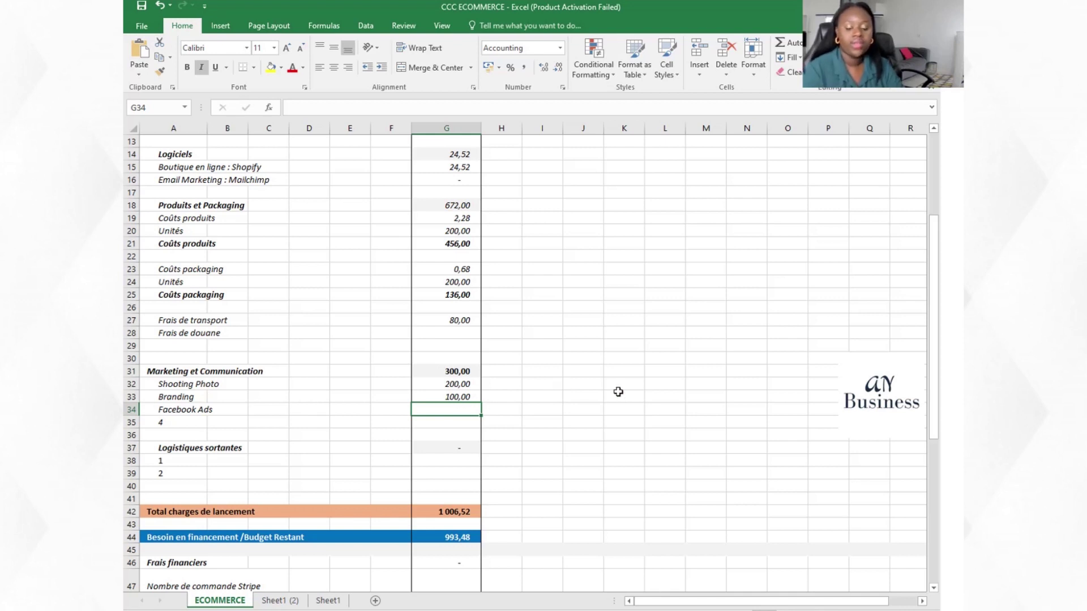
text(300)
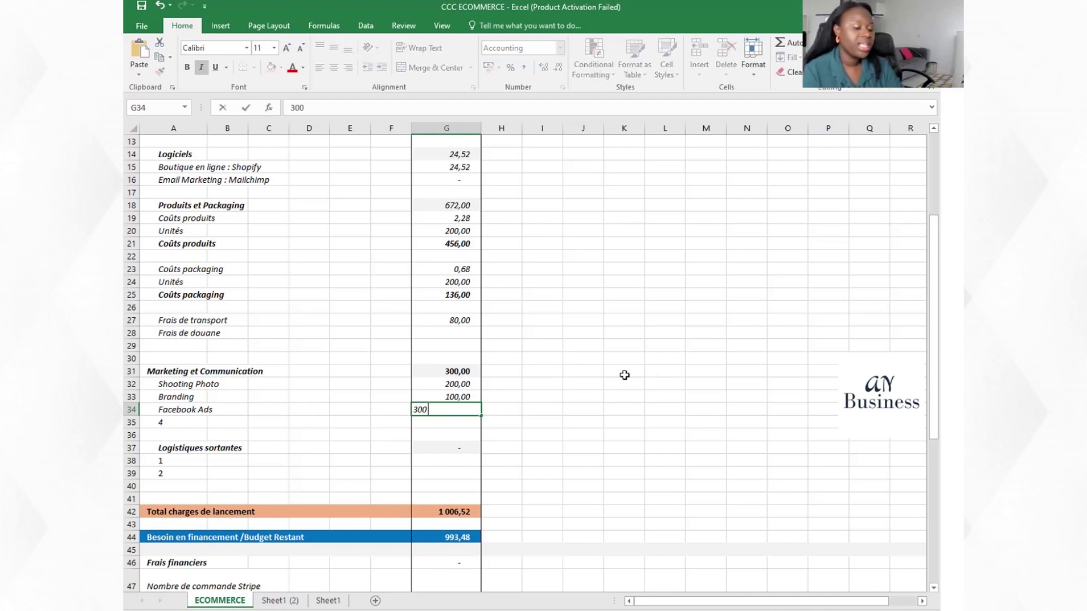
click(619, 372)
Step: Label the fourth marketing item "Cartes Influenceurs + Bienvenue" in cell A35
click(180, 423)
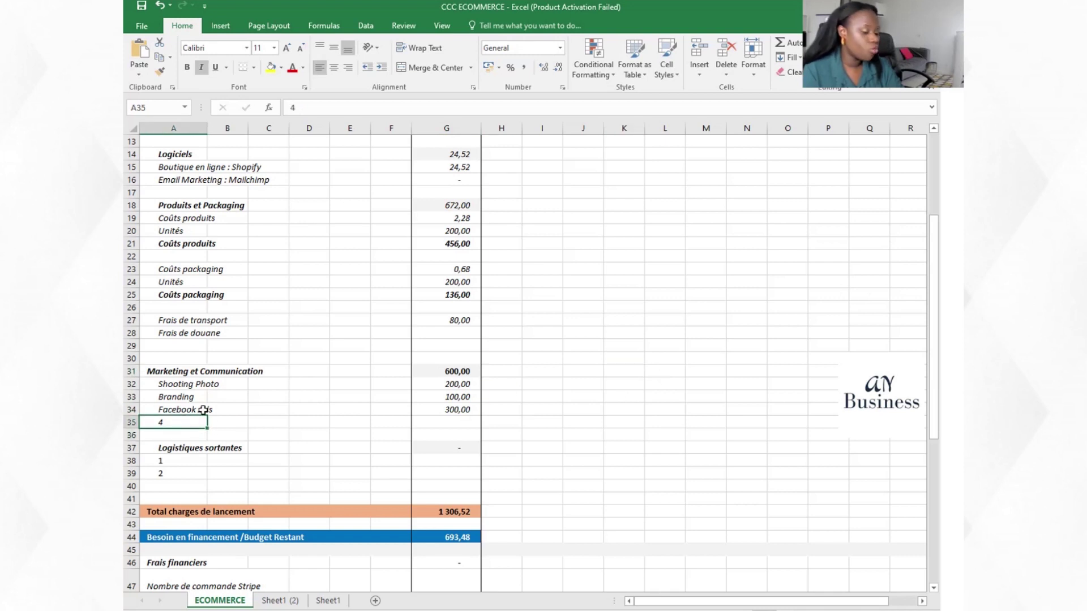
text(Carter)
text( Influenceurs + Bienvenue)
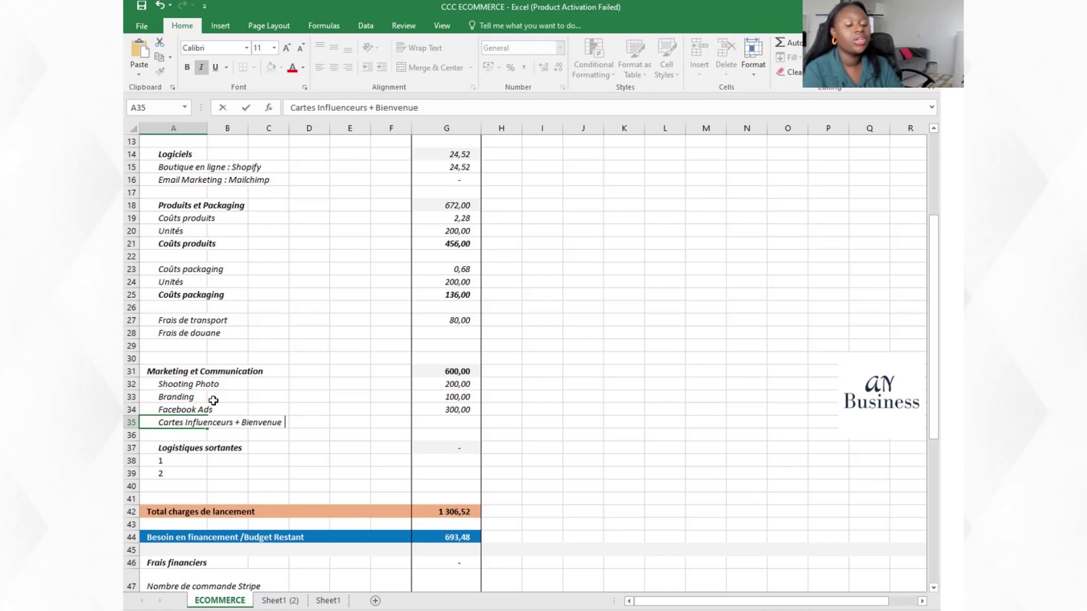
click(382, 485)
click(526, 435)
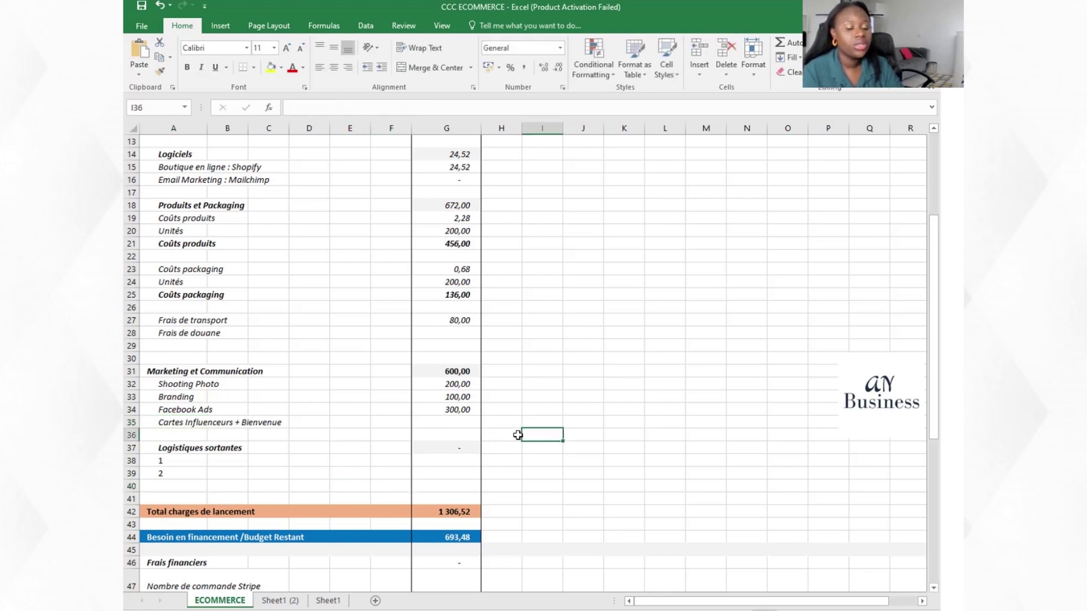
click(256, 422)
click(214, 423)
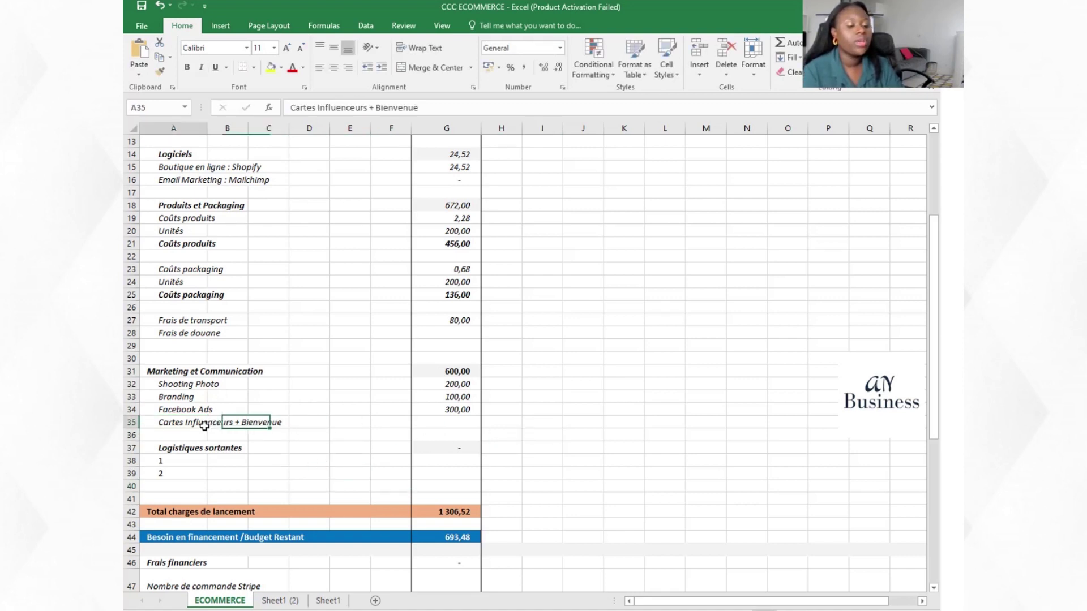
Step: Enter 100 as the Cartes Influenceurs + Bienvenue amount in cell G35
click(433, 423)
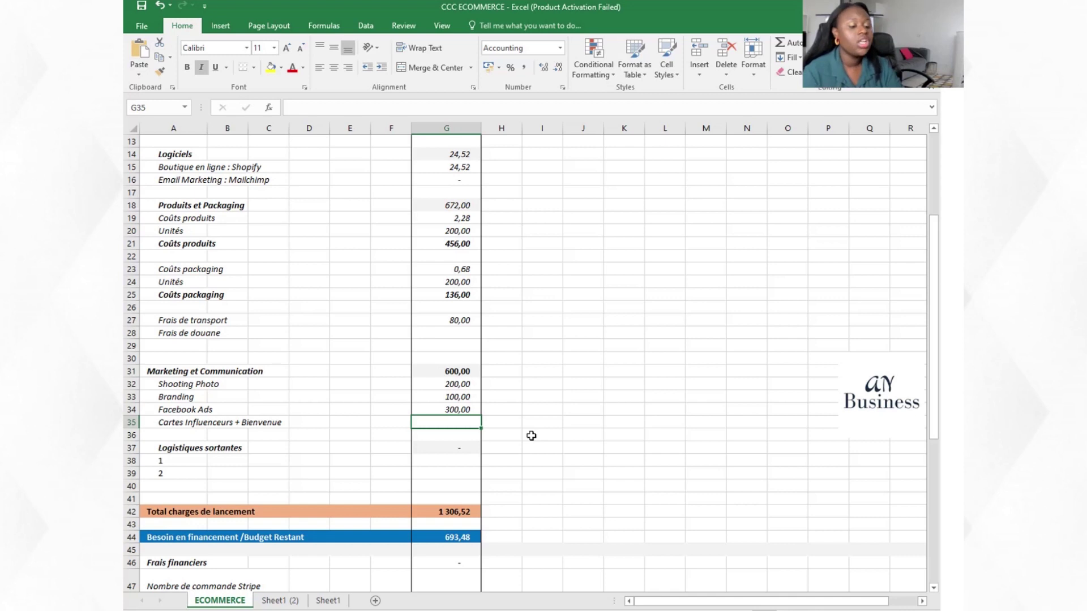
text(100)
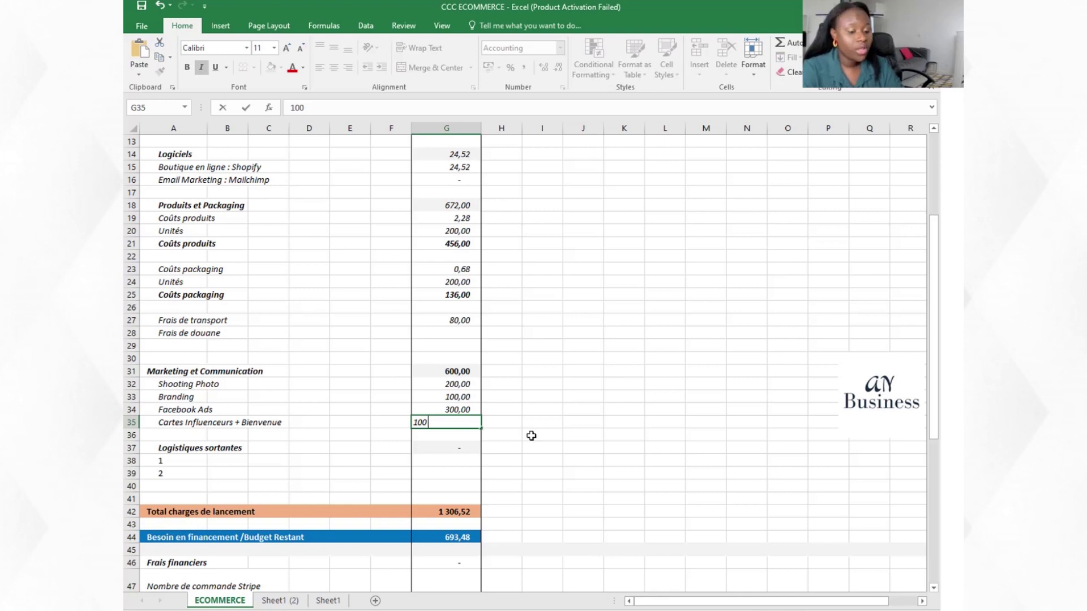
key(Return)
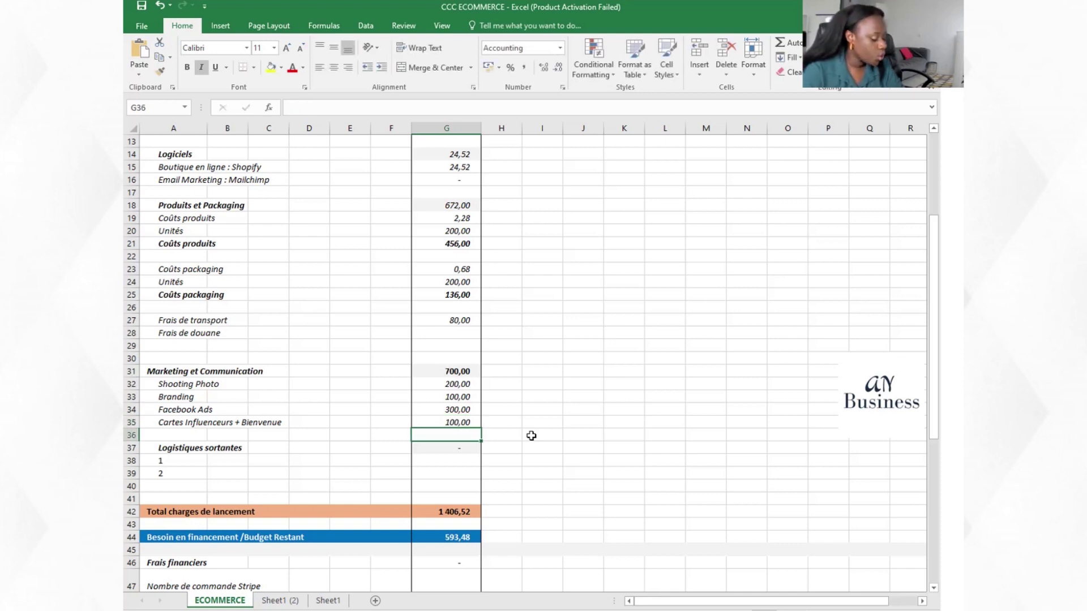
click(264, 500)
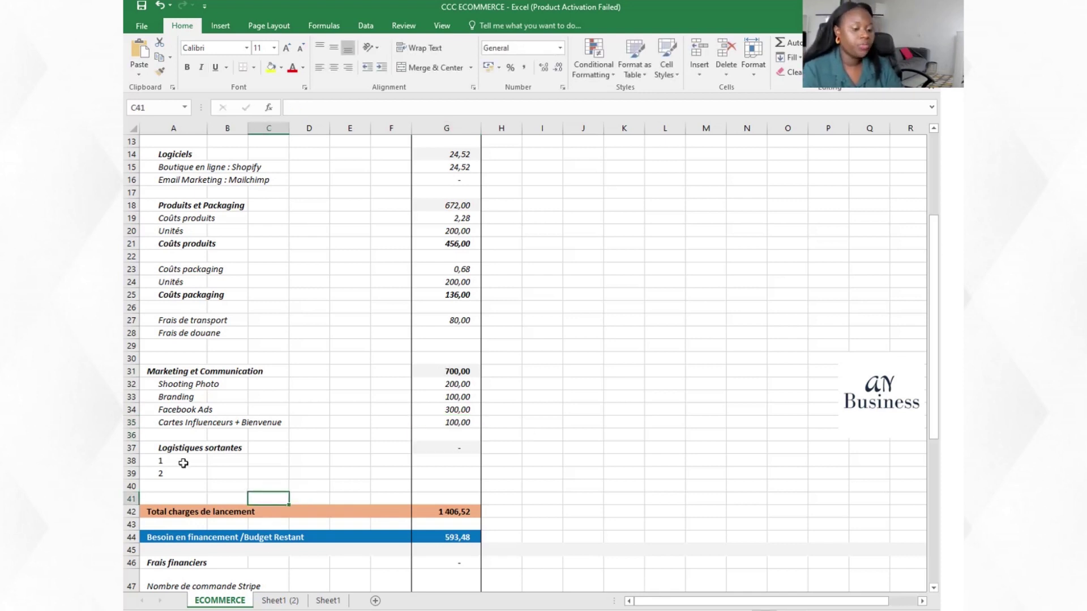
Step: Label the first Logistiques sortantes item "Emballage envoi produits" in cell A38
scroll(185, 463, down, 2)
click(163, 375)
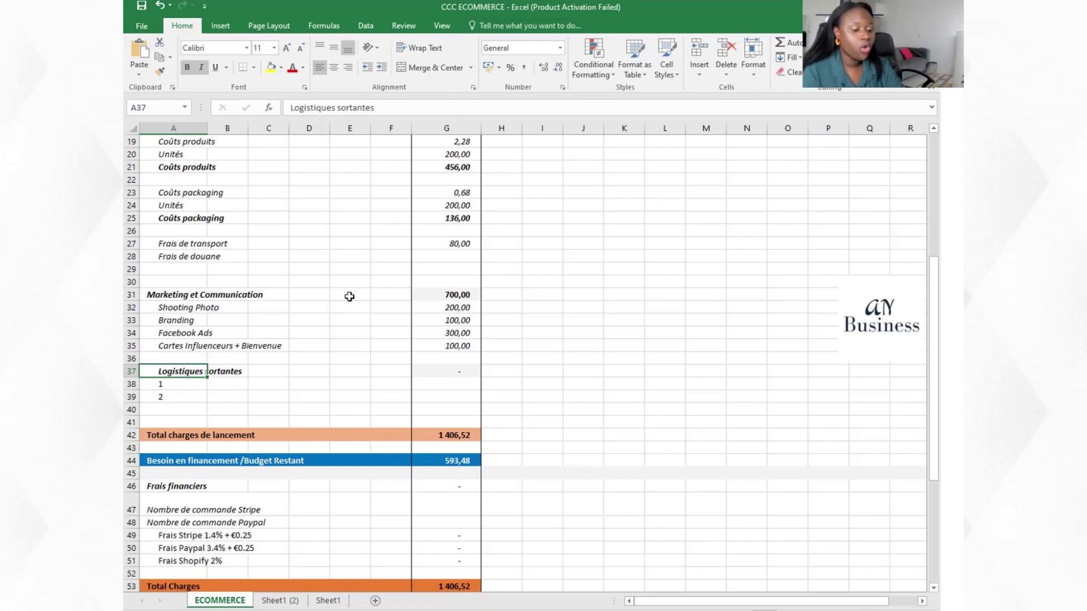
click(177, 385)
text(Emball)
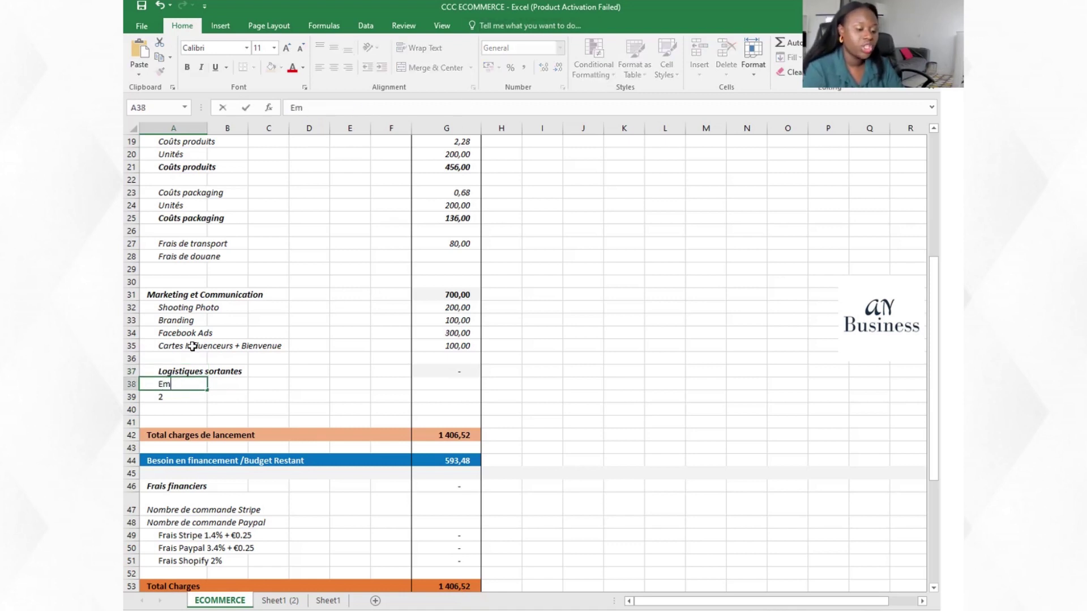
text(age envoi produits)
key(Return)
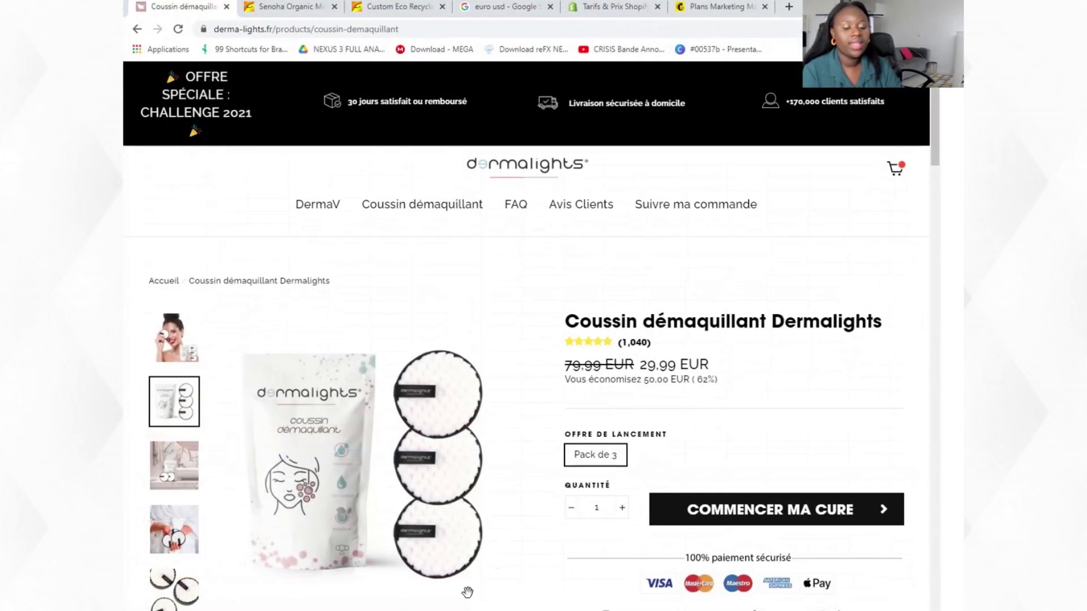
Step: Search Google for "retif enveloppe bulle" in a new browser tab
key(ctrl+t)
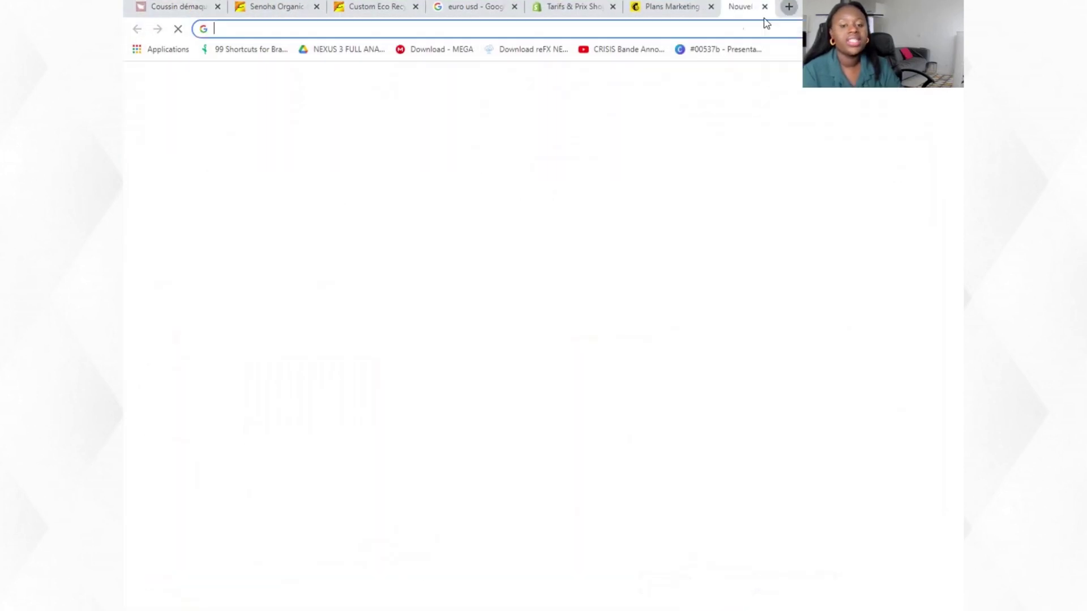
text(rét)
key(BackSpace)
key(BackSpace)
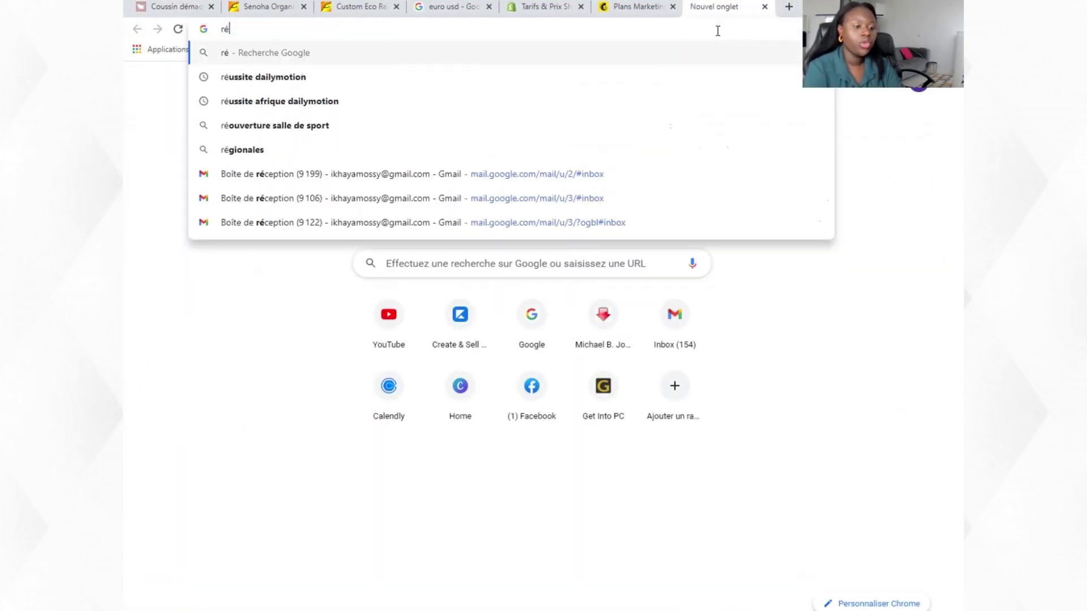
text(etif)
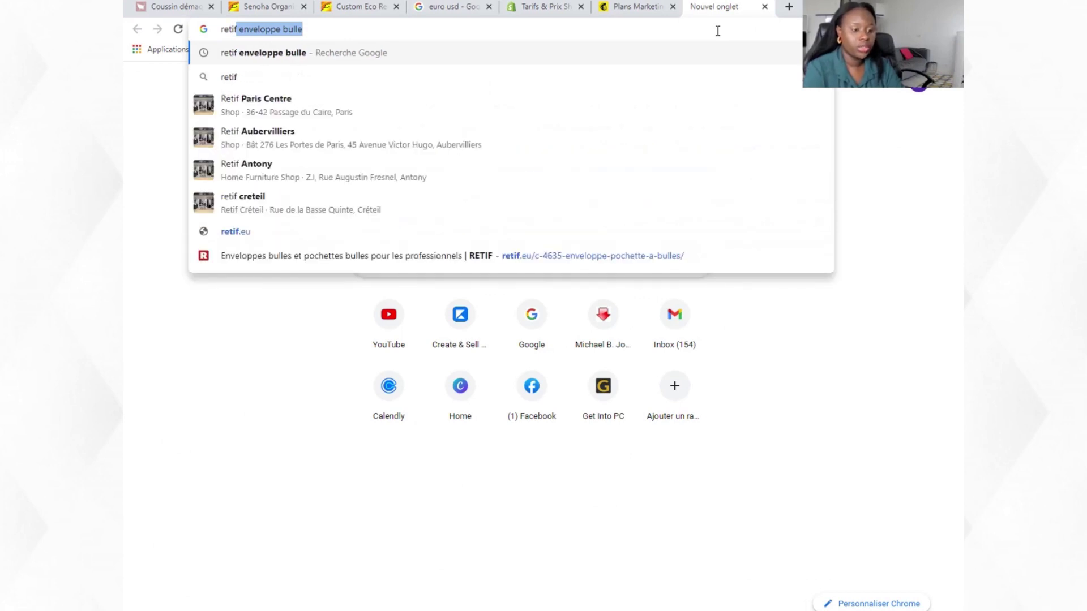
key(Return)
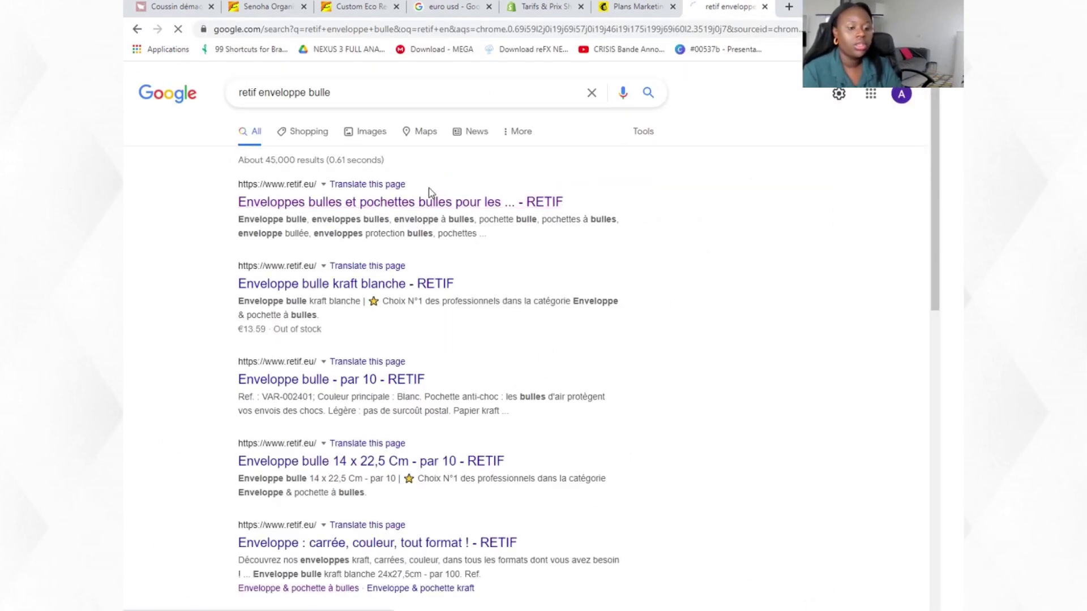
Step: Open the Retif page for bubble envelopes and pouches and examine the unit and pack prices of the available sizes
click(429, 199)
scroll(774, 238, down, 3)
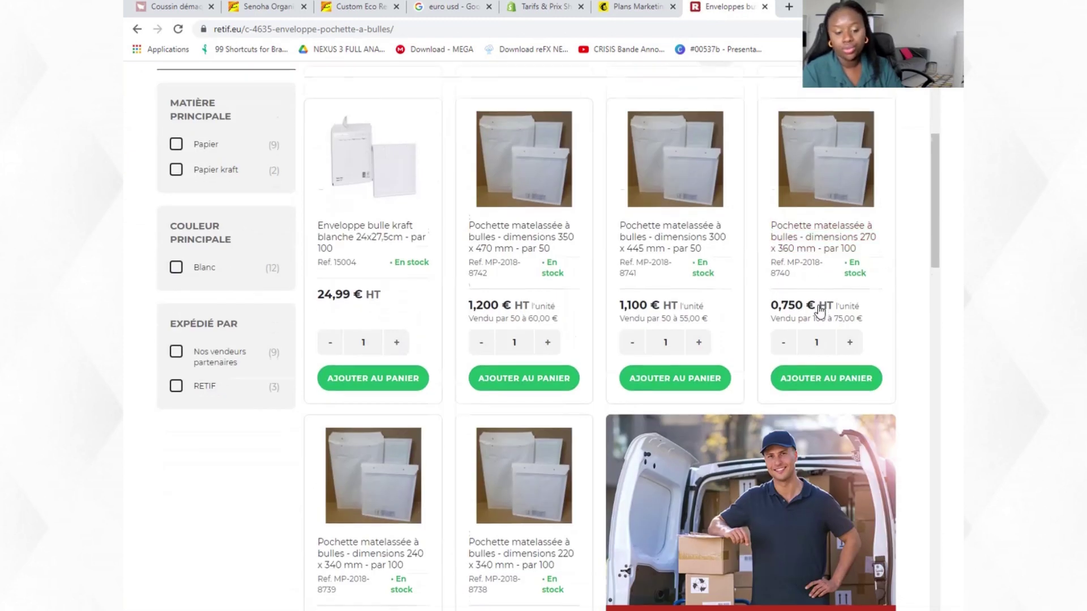
scroll(819, 309, down, 3)
scroll(819, 310, down, 2)
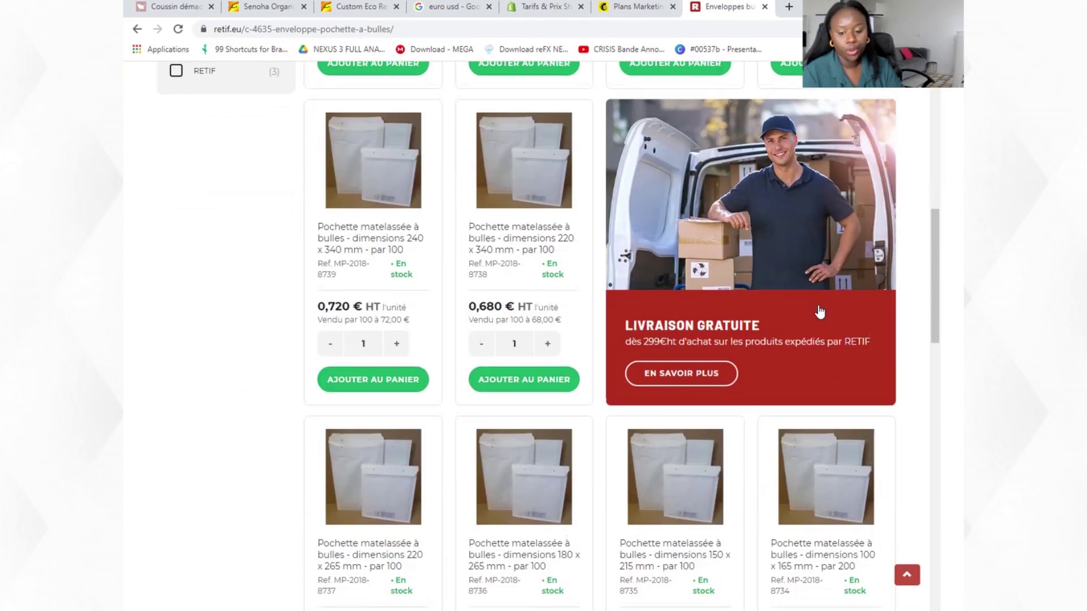
scroll(820, 312, down, 3)
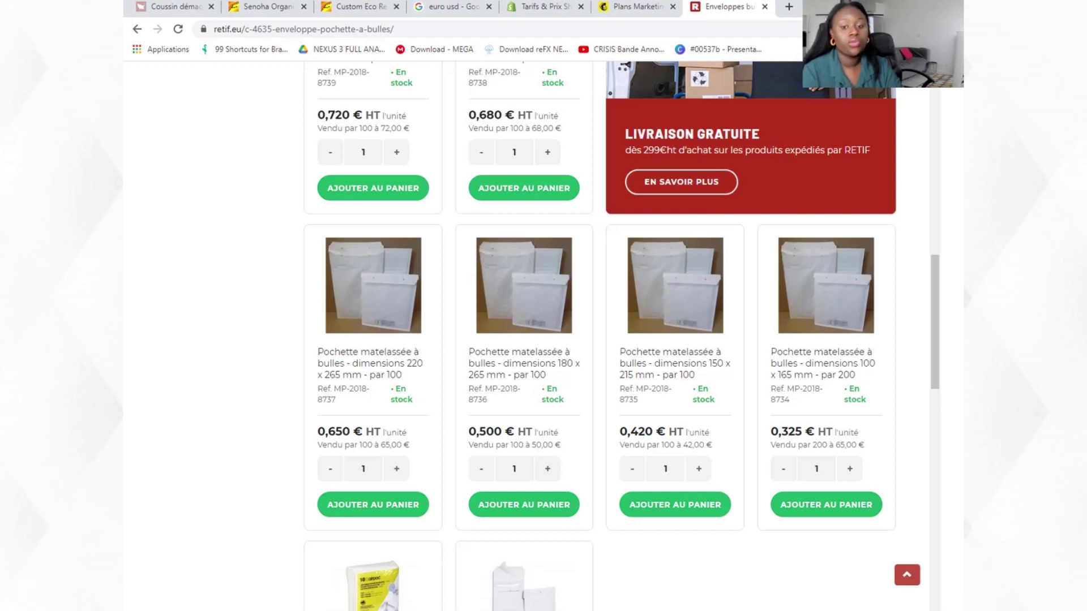
Step: Return to the Excel budget sheet and enter =65*1,2 as the Emballage envoi produits amount in cell G38
key(alt+Tab)
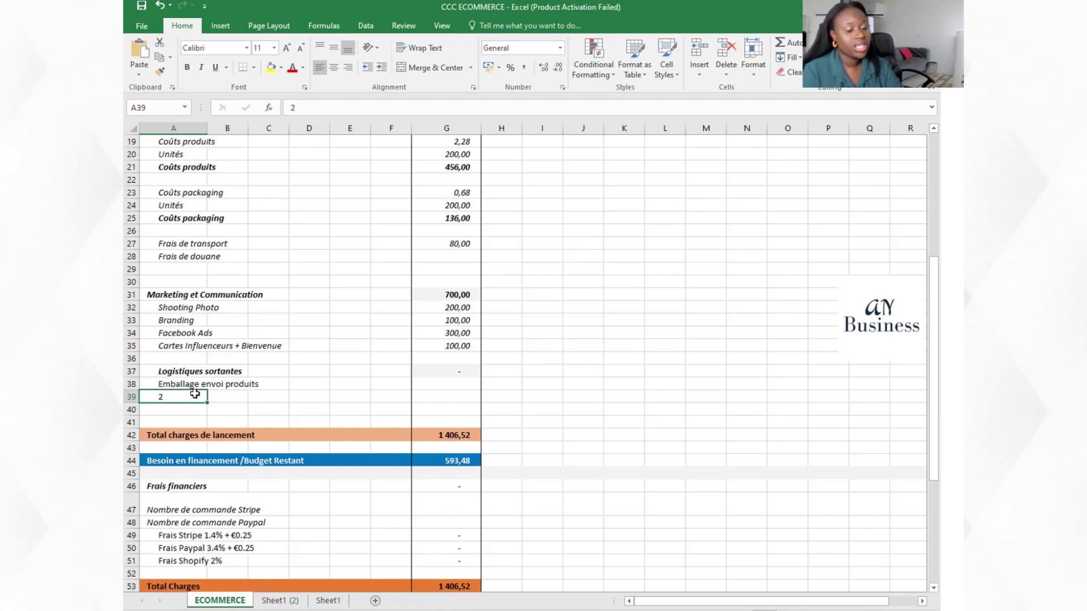
click(462, 381)
text(=65*1)
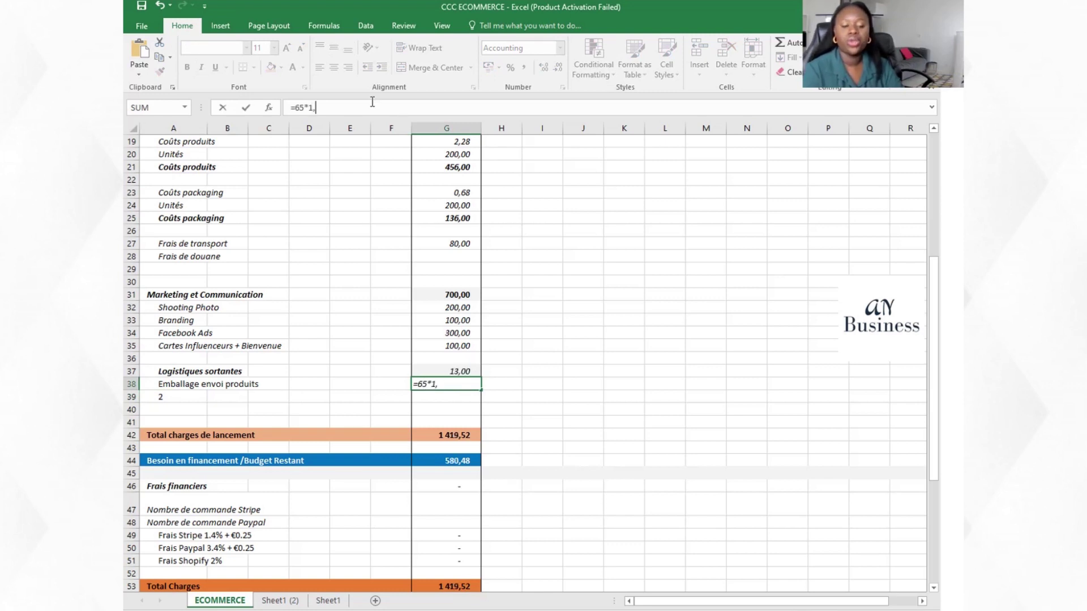
text(,2)
key(Return)
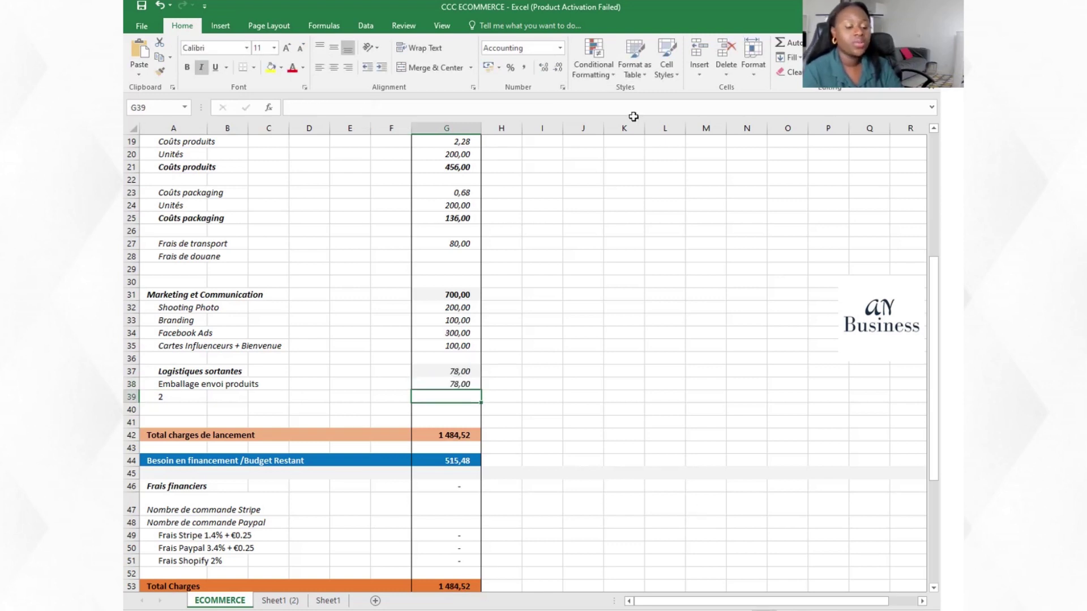
Step: Replace the second Logistiques sortantes item label in cell A39 with "Frais d'affranchissement"
click(163, 396)
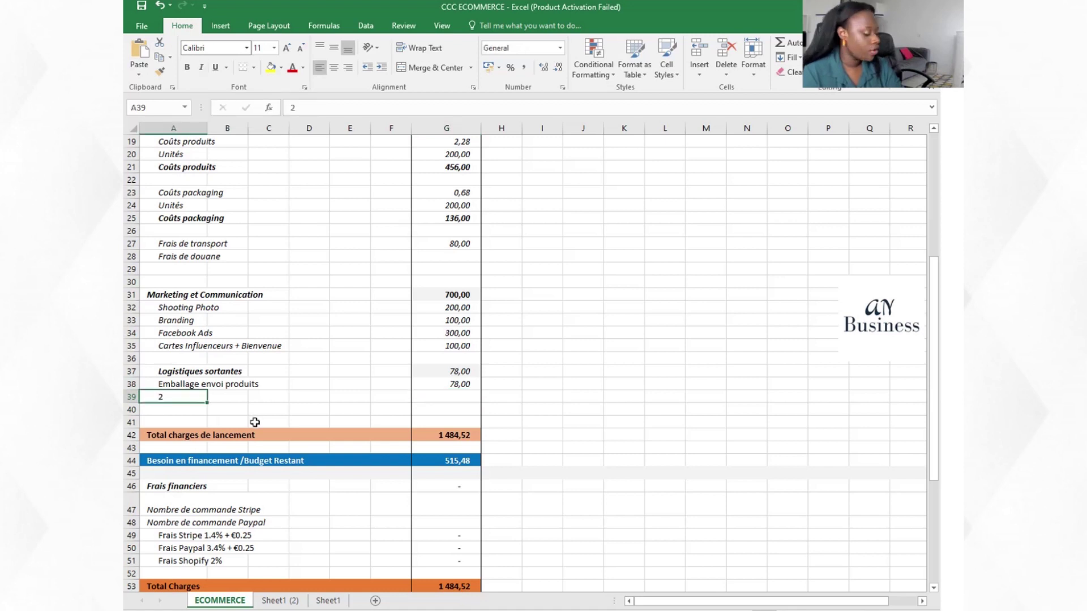
text(Frais)
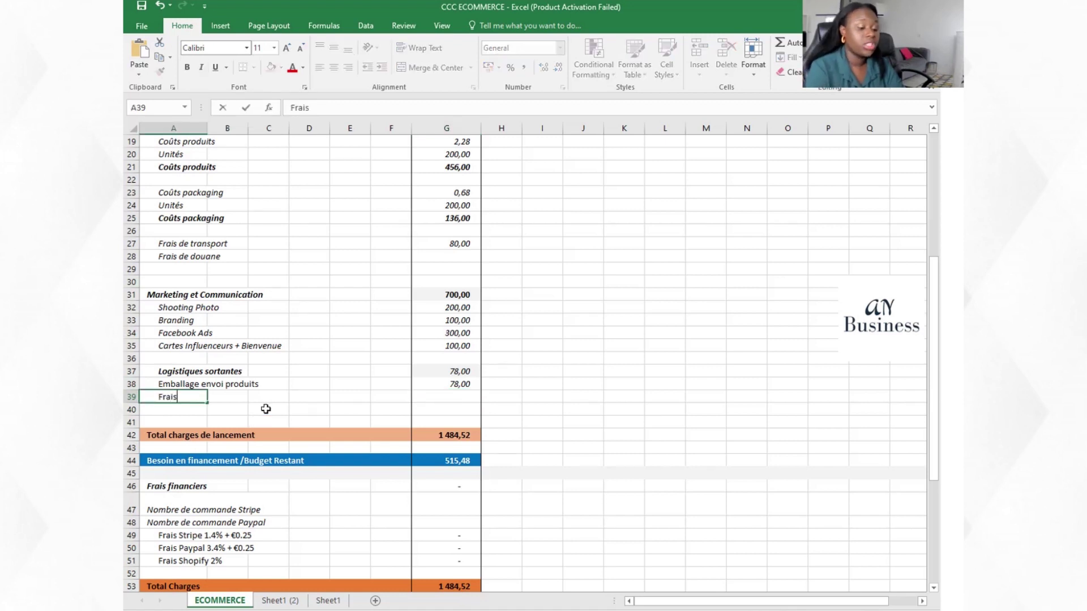
text( d'affranchissement)
Step: Switch to the browser and examine the Dermalights product page for the coussin démaquillant
key(alt+Tab)
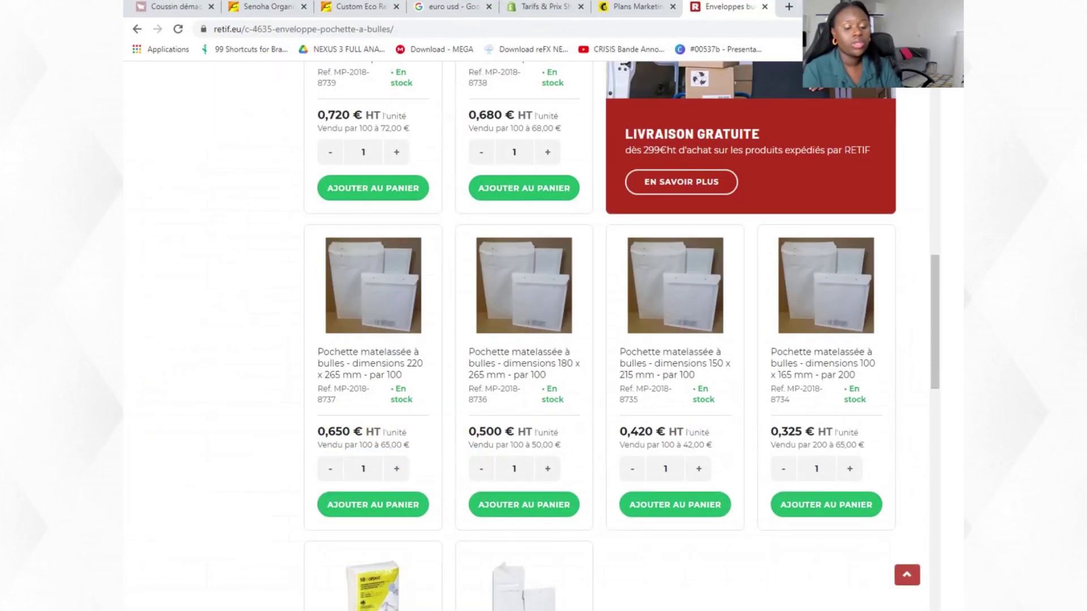
key(ctrl+Tab)
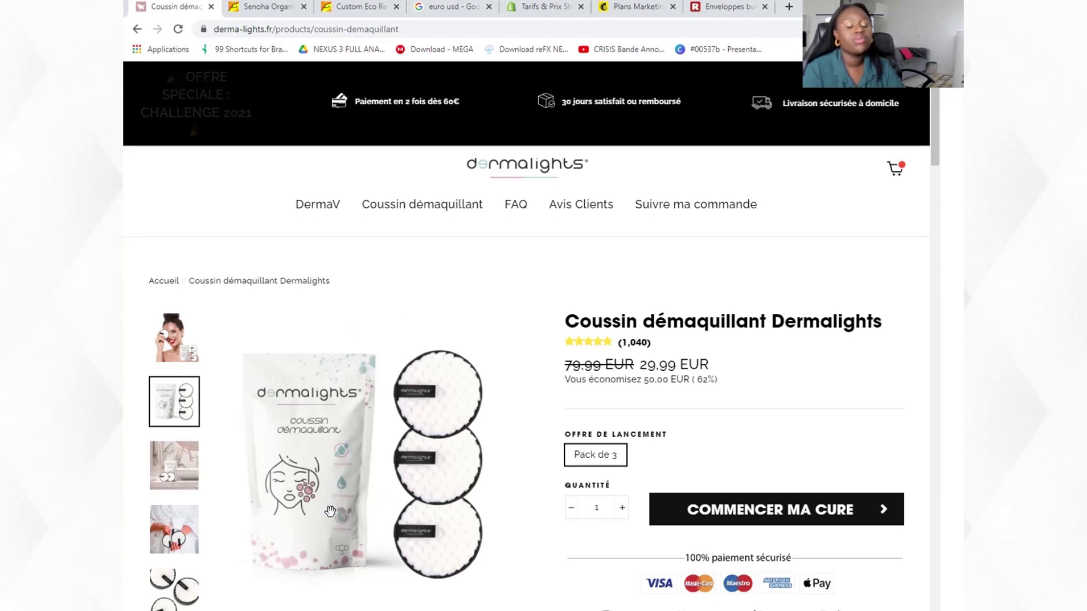
scroll(330, 512, down, 5)
scroll(351, 485, up, 2)
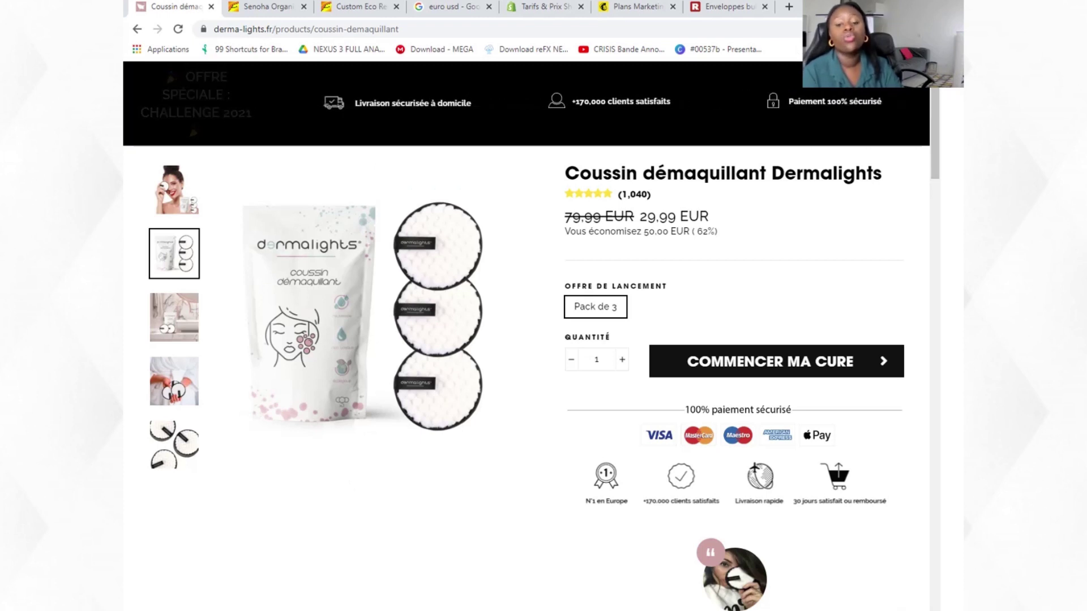
Step: Open laposte.fr in a new browser tab
click(789, 7)
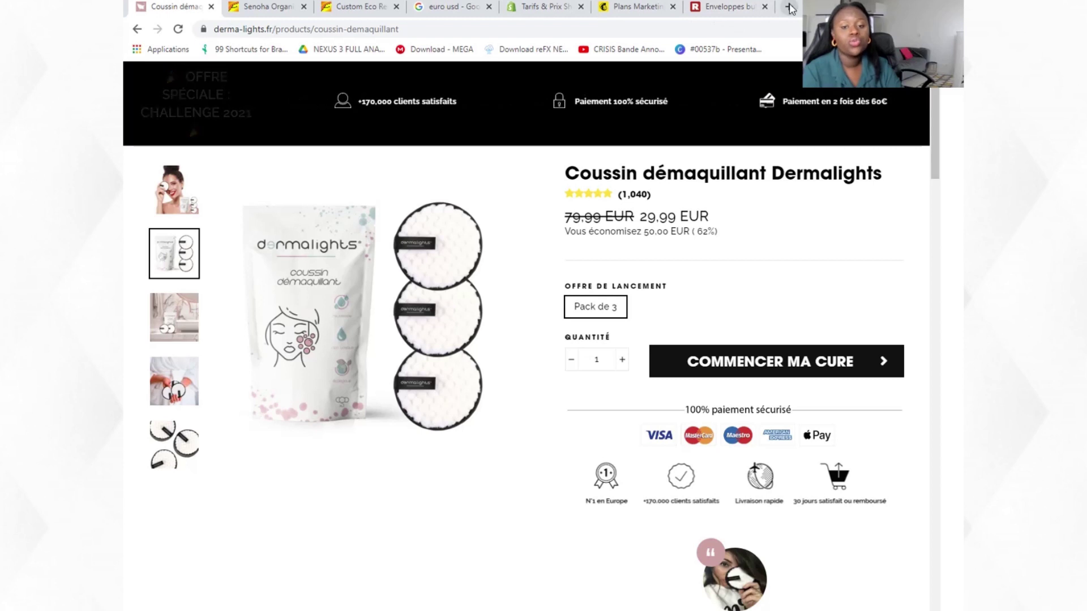
text(laposte.fr)
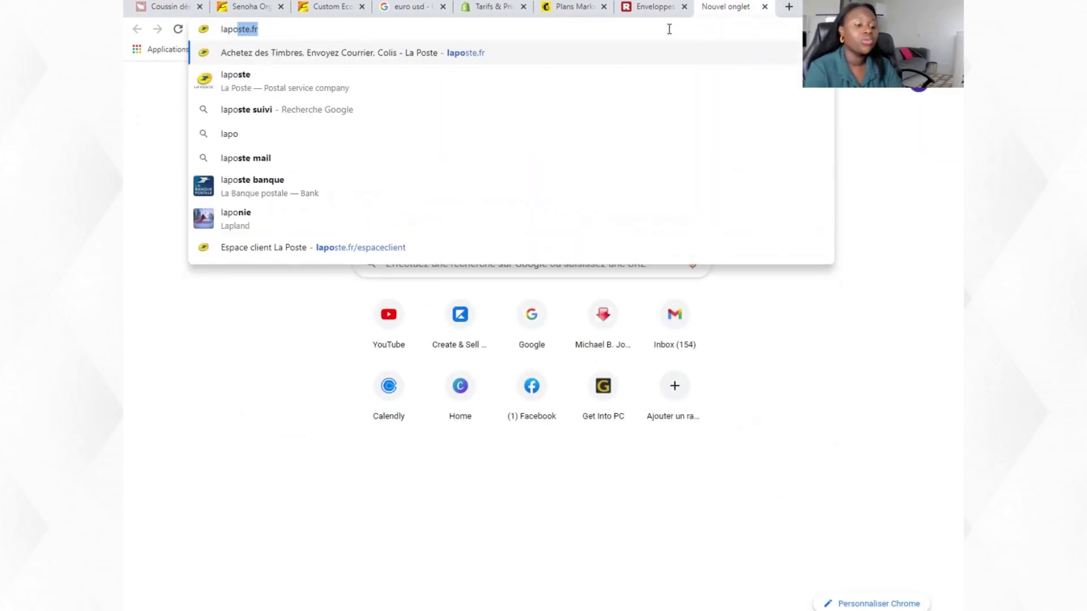
key(Return)
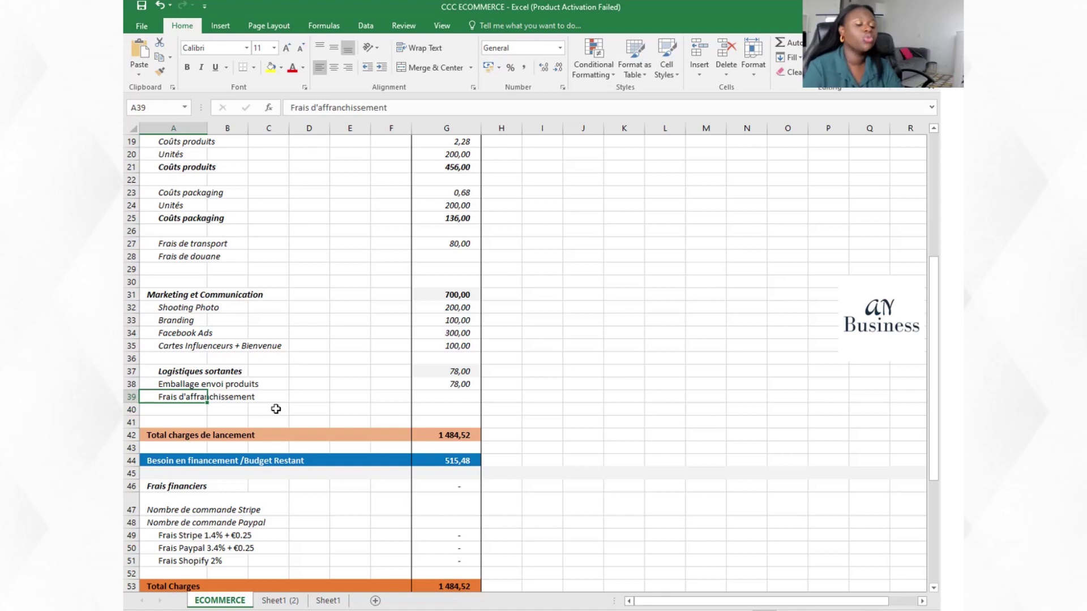
Step: In the Excel budget sheet, enter =1,56*200 as the Frais d'affranchissement amount in cell G39
click(435, 399)
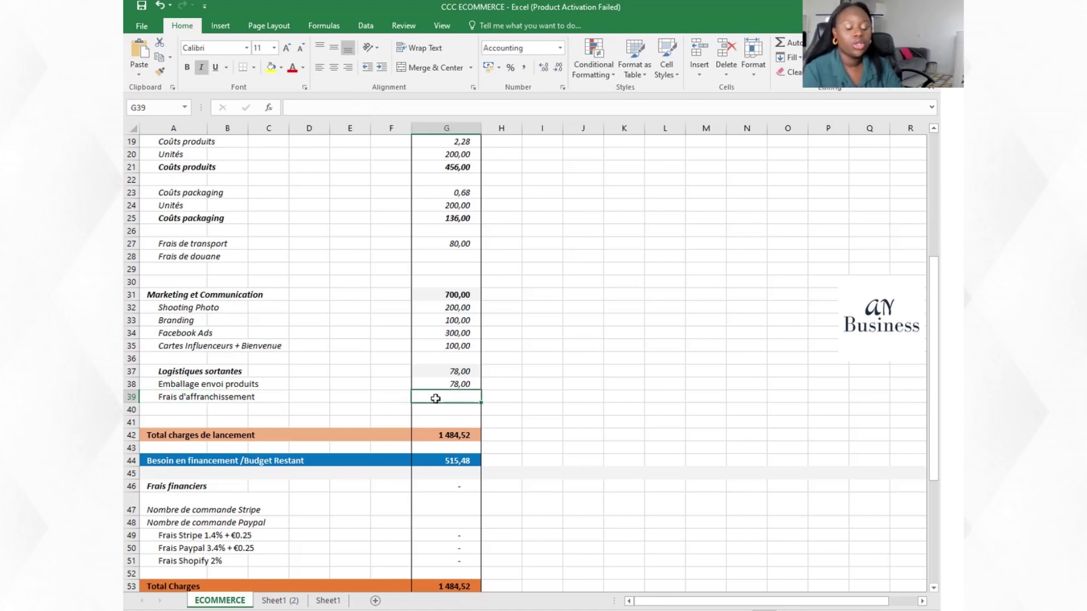
text(=1,56)
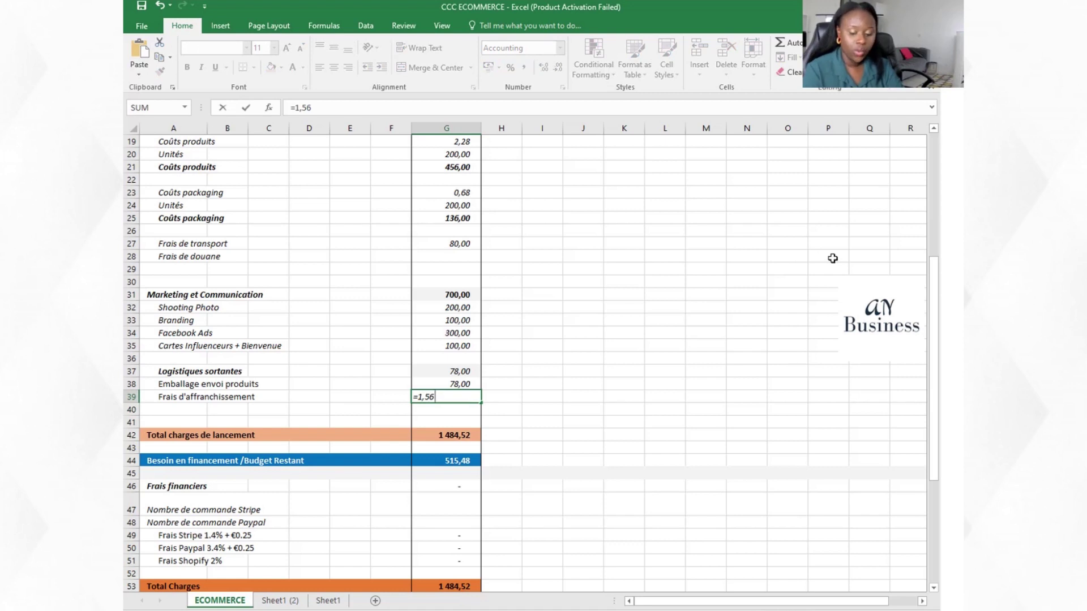
text(*200)
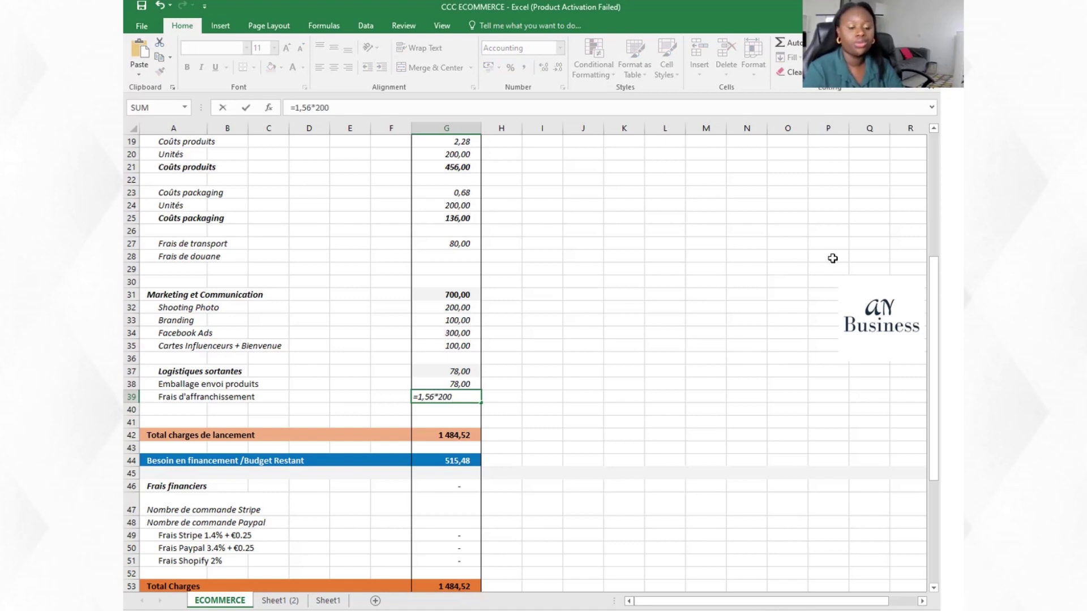
key(Return)
click(586, 411)
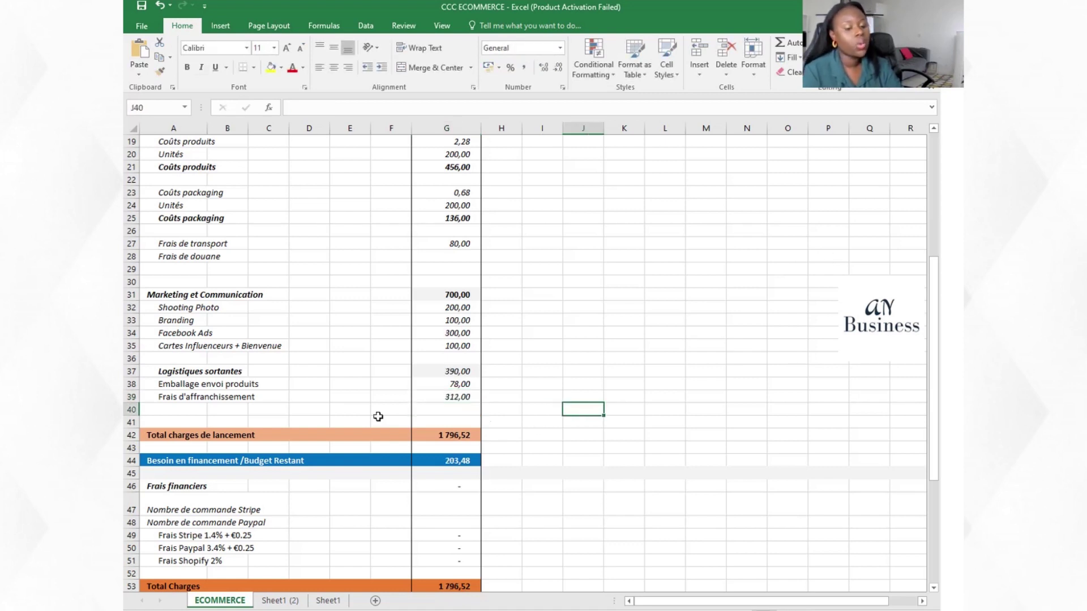
Step: Review the Logistiques sortantes and Marketing et Communication subtotals in cells G37 and G31
scroll(359, 420, down, 1)
click(592, 409)
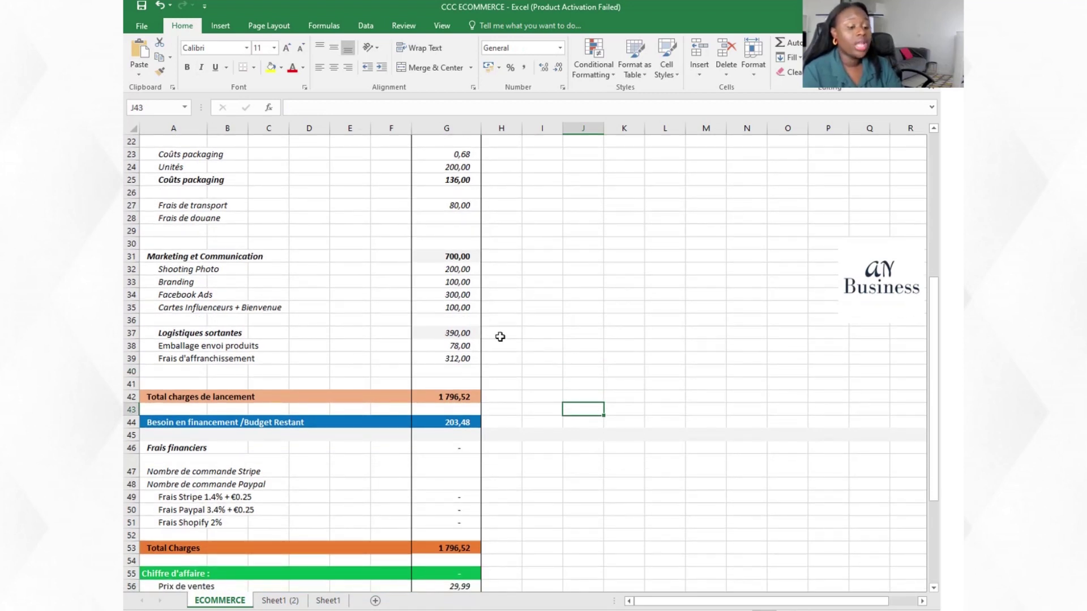
click(189, 334)
click(460, 333)
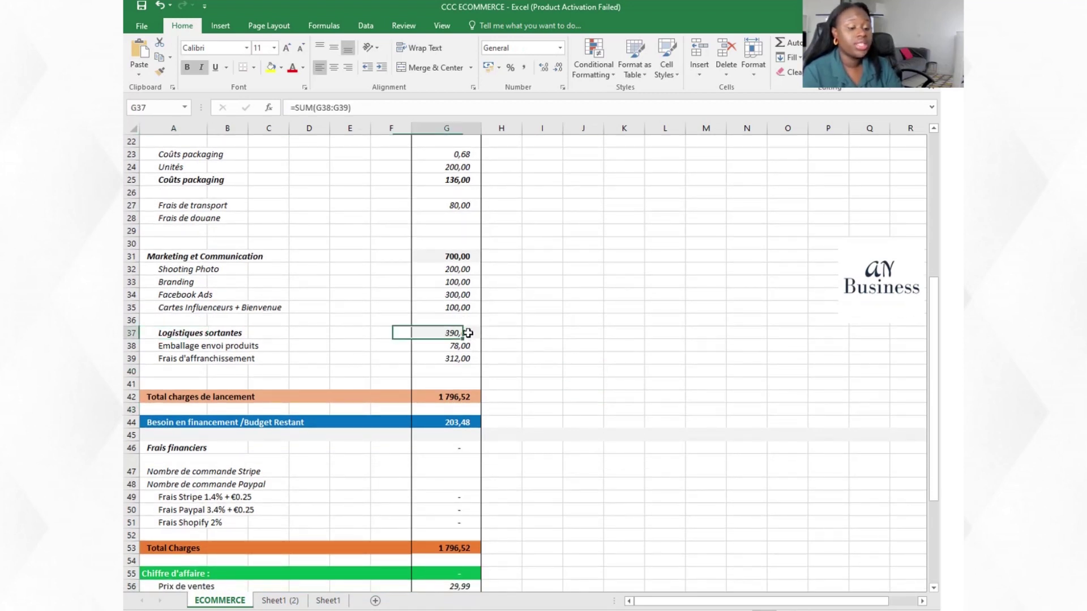
click(554, 394)
click(463, 335)
scroll(538, 386, up, 2)
click(199, 337)
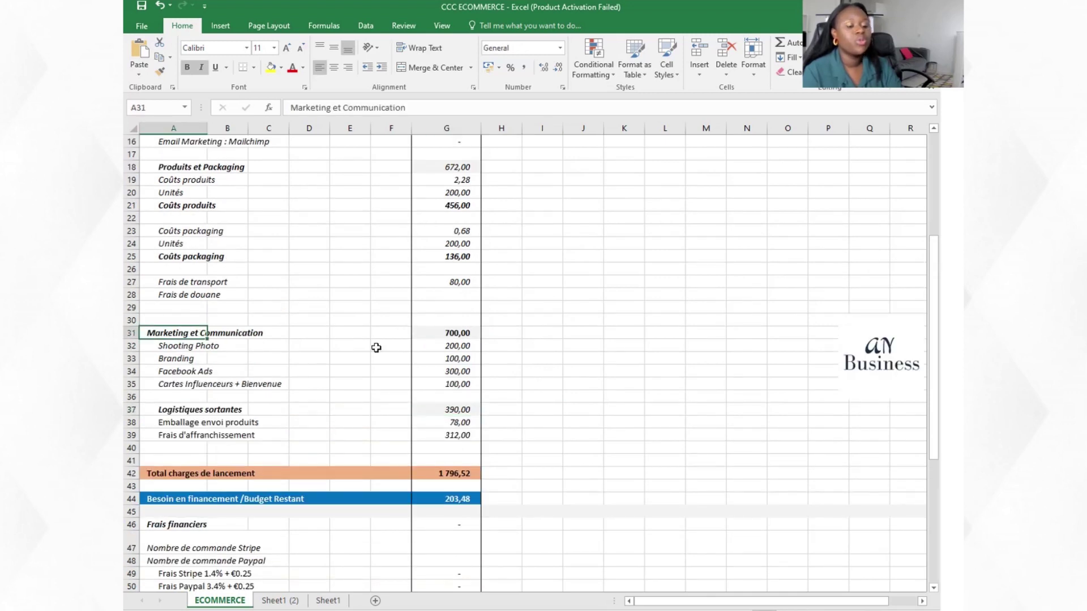
click(453, 335)
scroll(460, 350, up, 2)
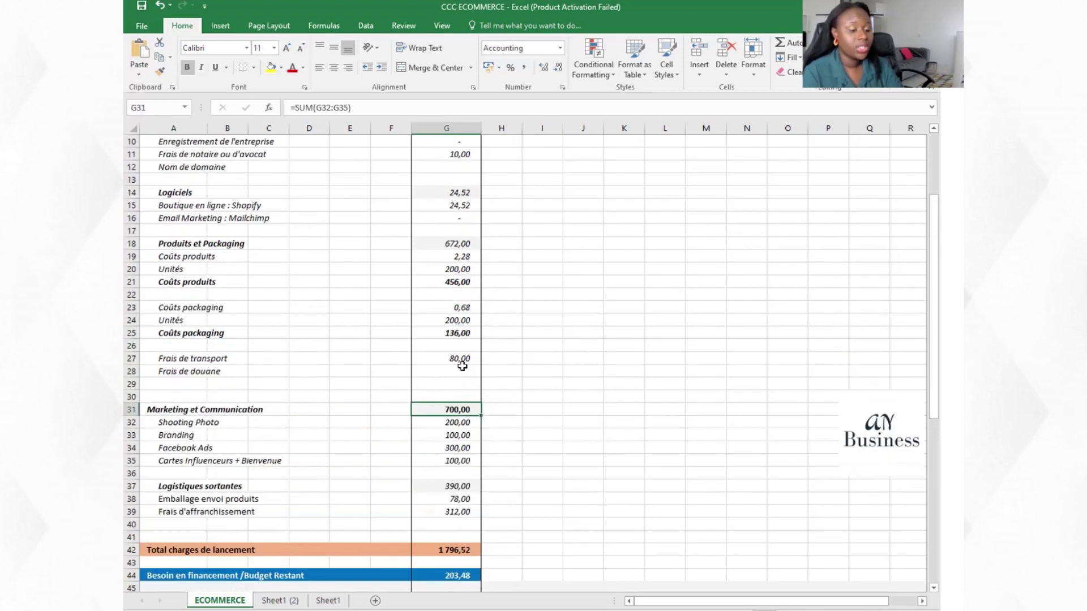
Step: Review the subtotals for products and packaging, software, and administrative start-up costs in cells G18, G14 and G9
click(192, 303)
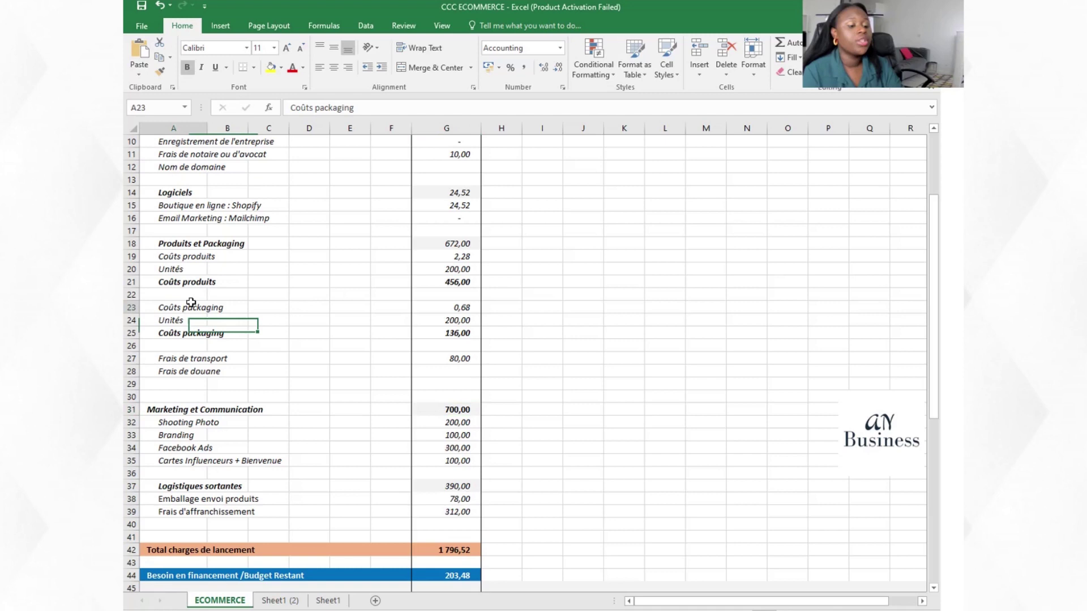
click(447, 243)
scroll(544, 313, up, 1)
scroll(539, 315, up, 2)
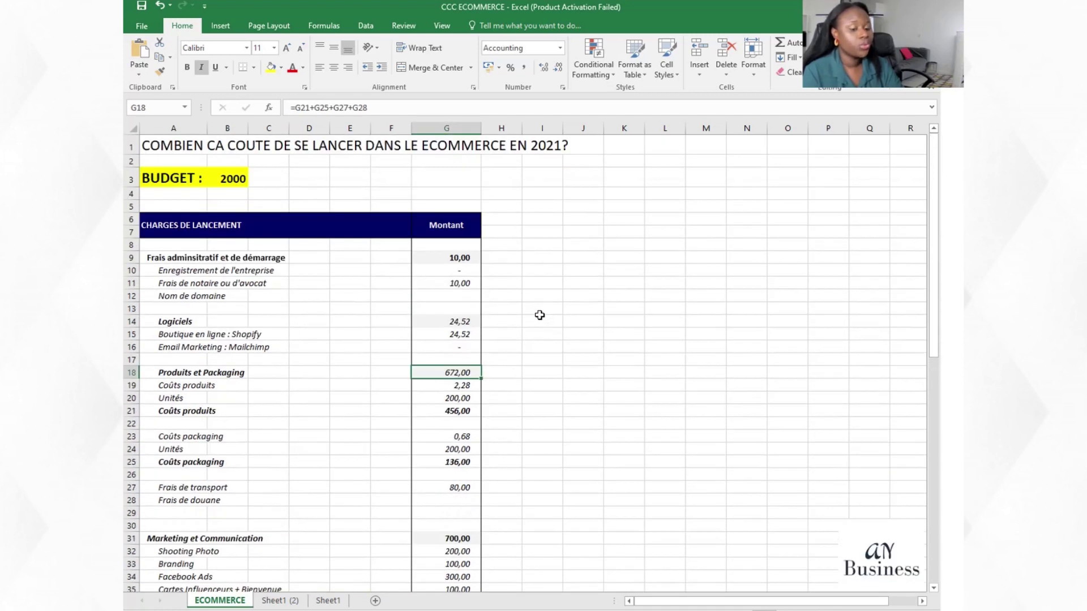
click(209, 320)
click(457, 321)
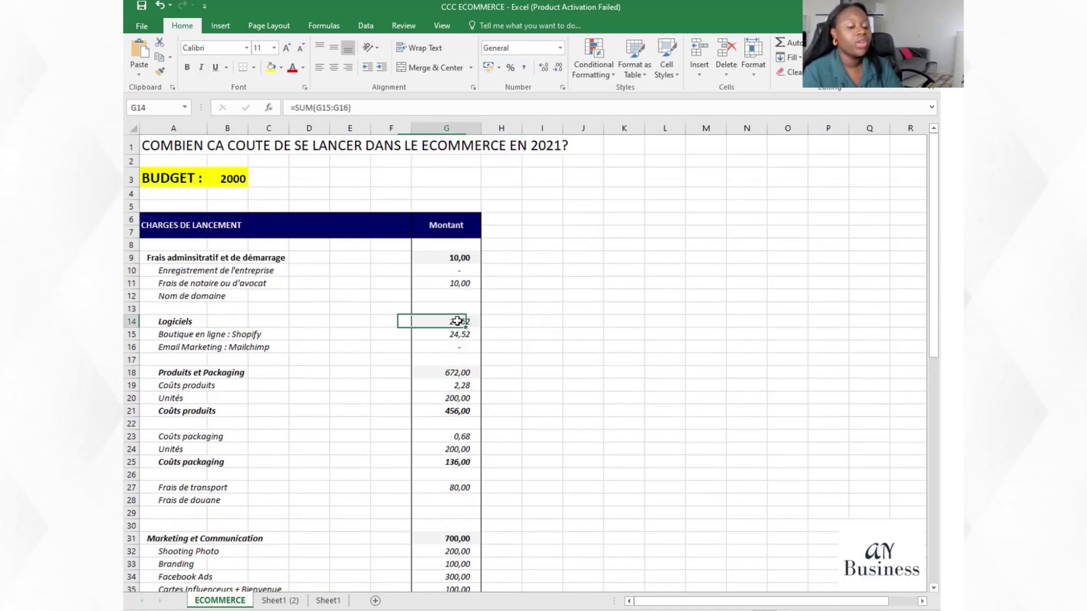
click(180, 262)
click(472, 258)
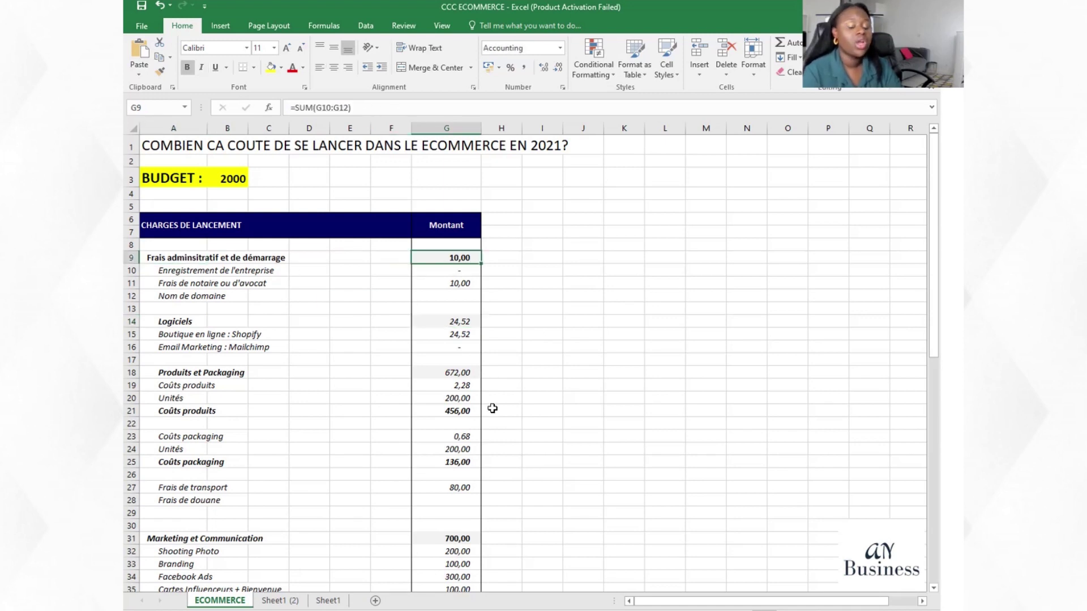
Step: Check the total launch costs in cell G42 and the remaining budget in cell G44
scroll(492, 408, down, 14)
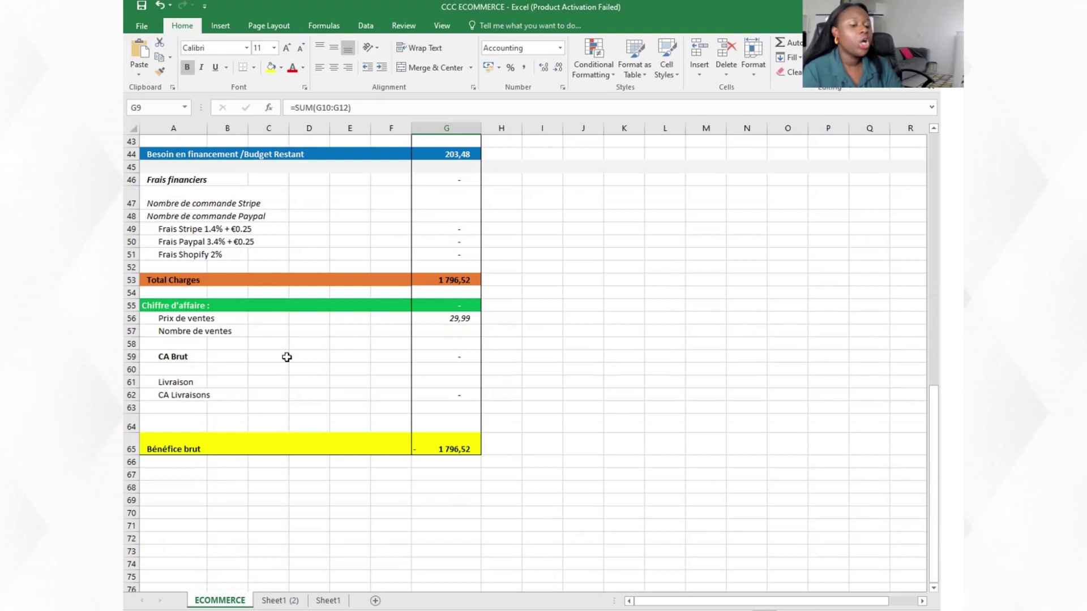
scroll(461, 335, up, 1)
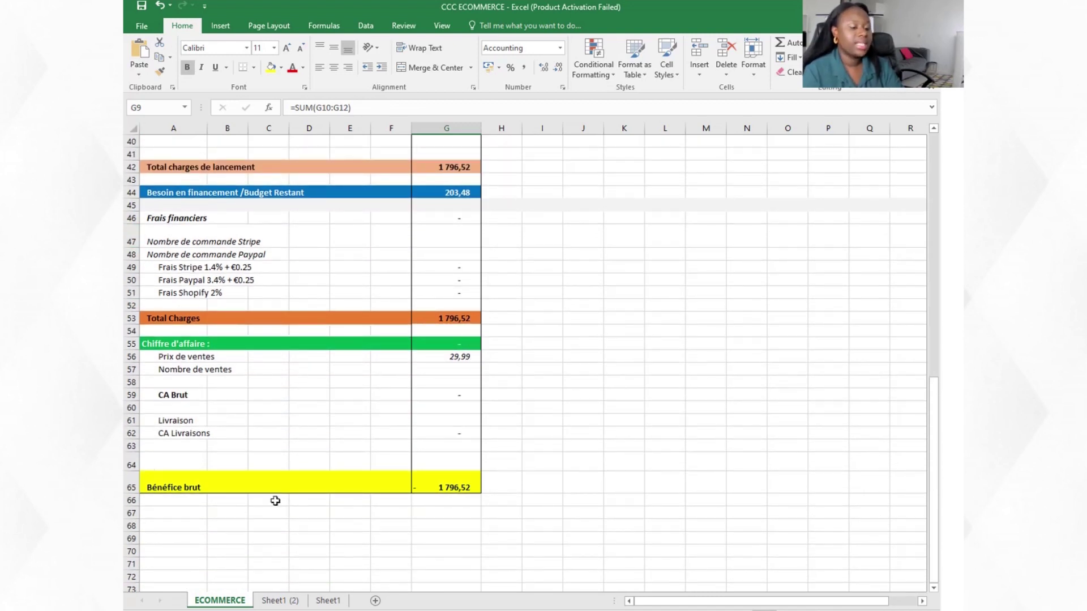
scroll(382, 300, up, 1)
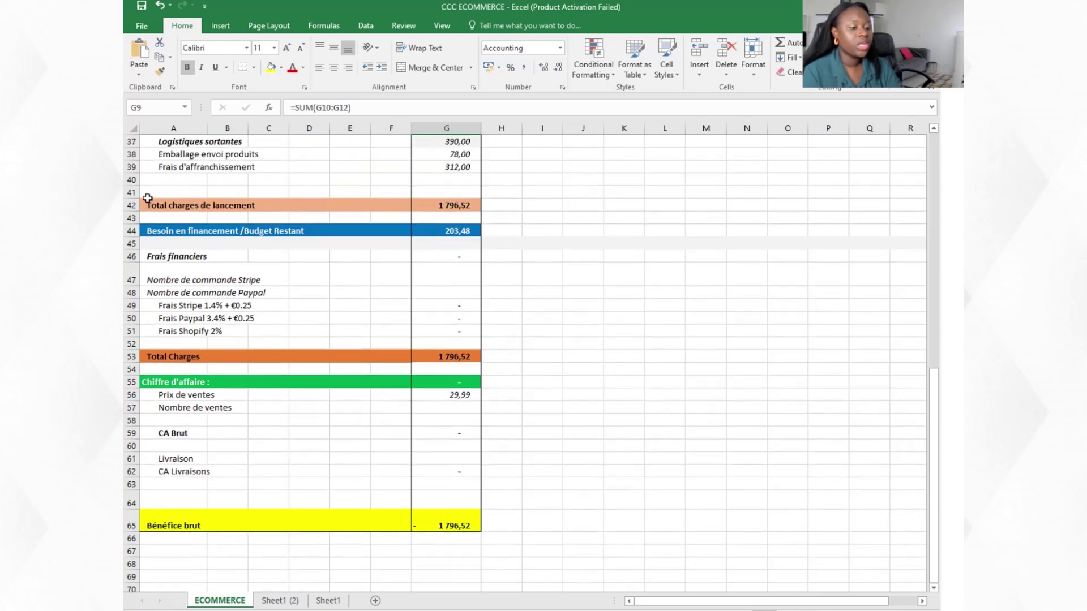
click(167, 200)
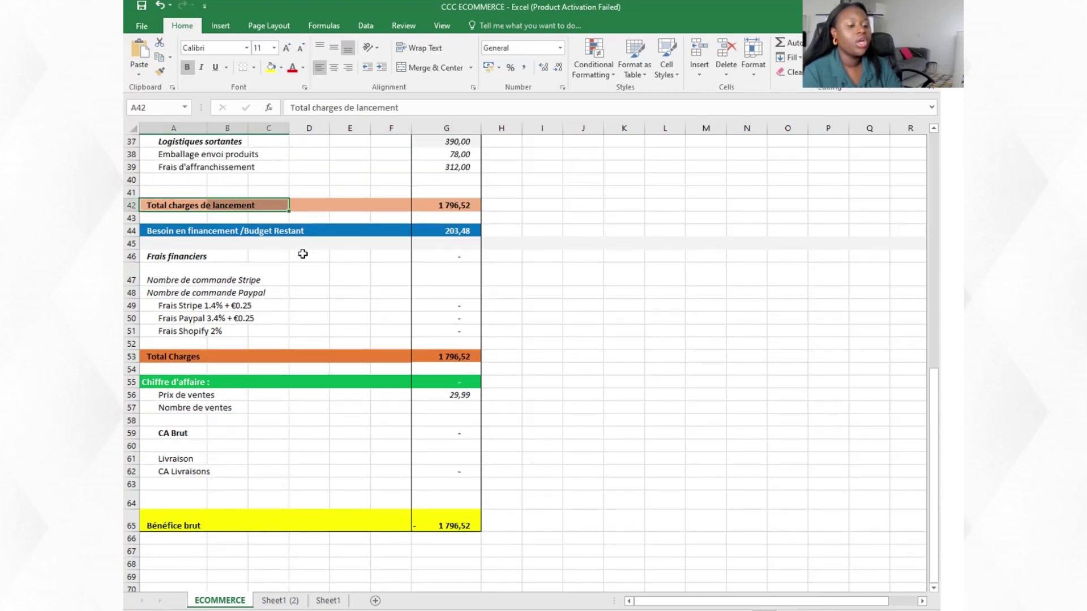
click(457, 206)
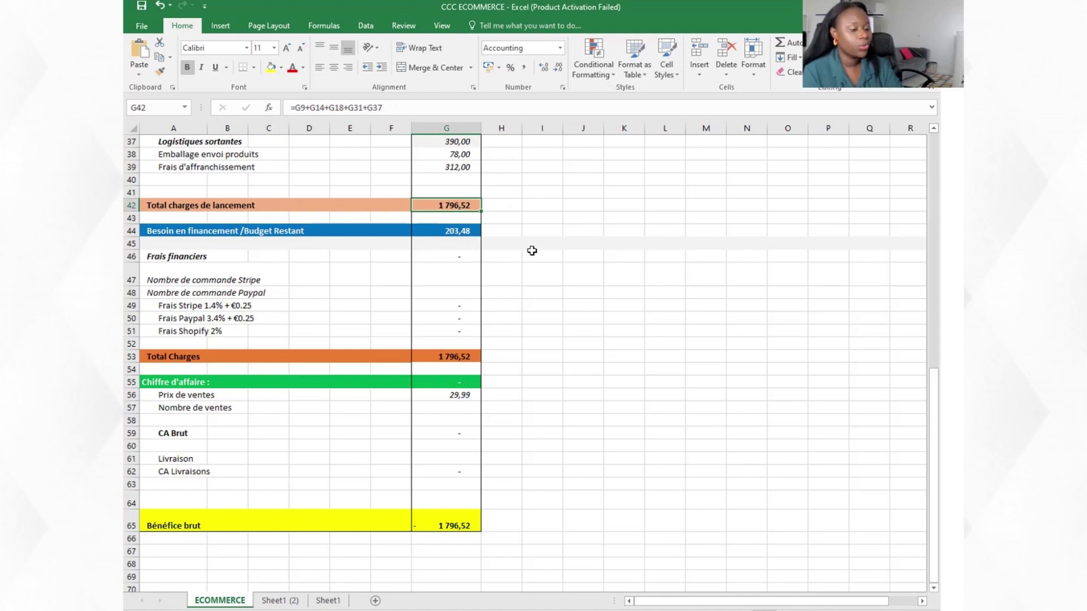
click(532, 252)
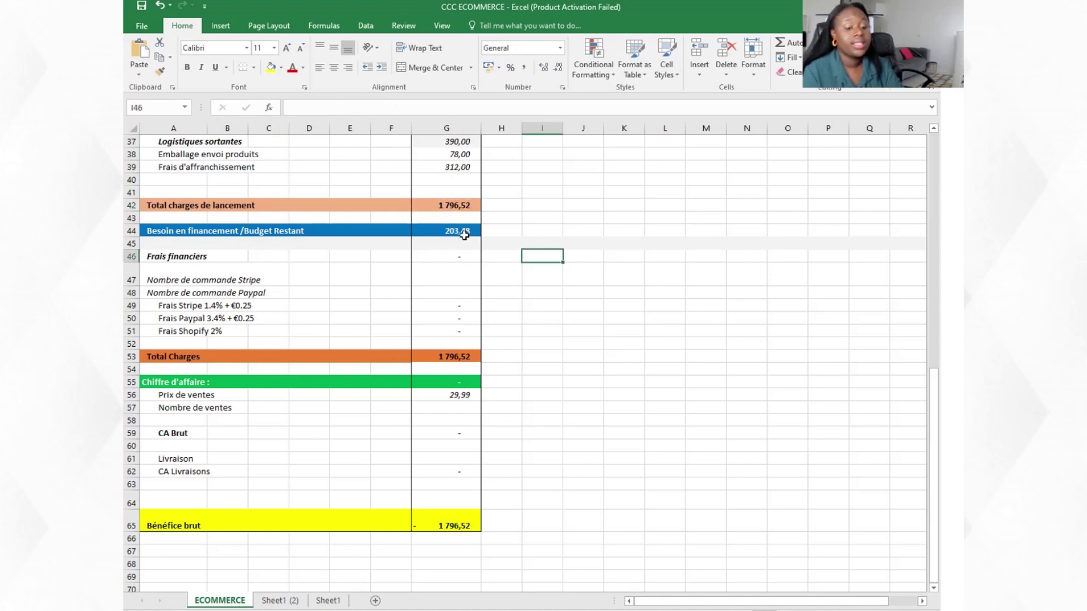
click(463, 234)
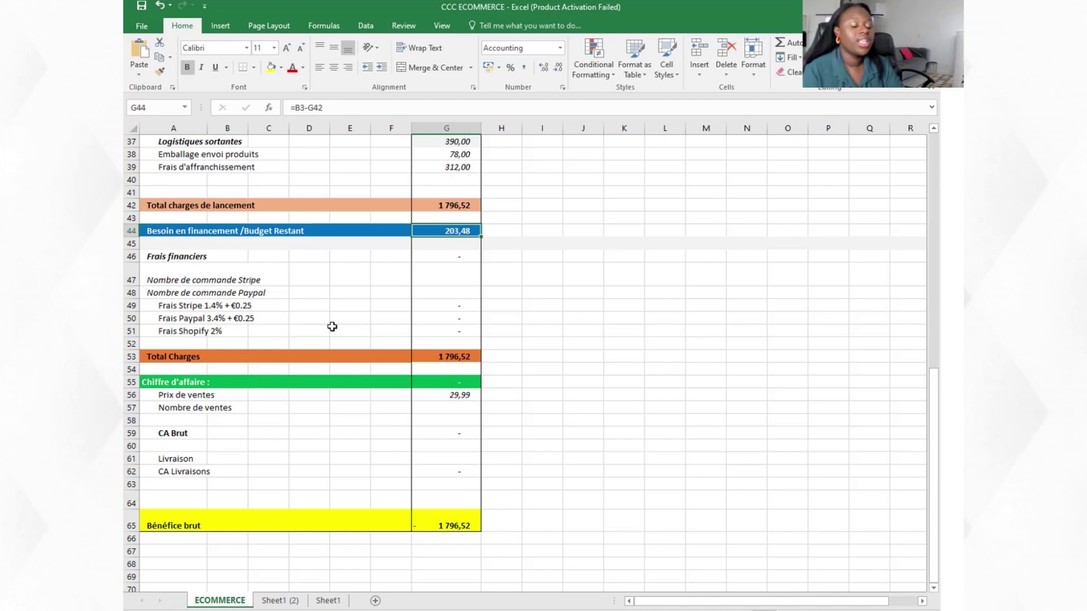
Step: Examine the Chiffre d'affaire section and the Prix de ventes amount in cell G56
click(583, 446)
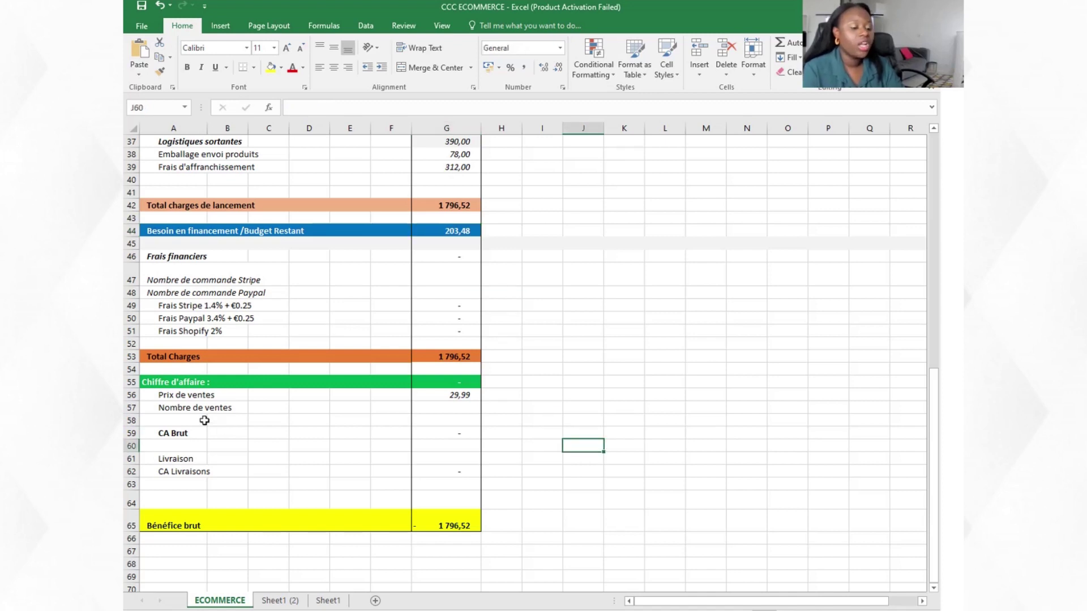
click(182, 391)
scroll(283, 436, down, 2)
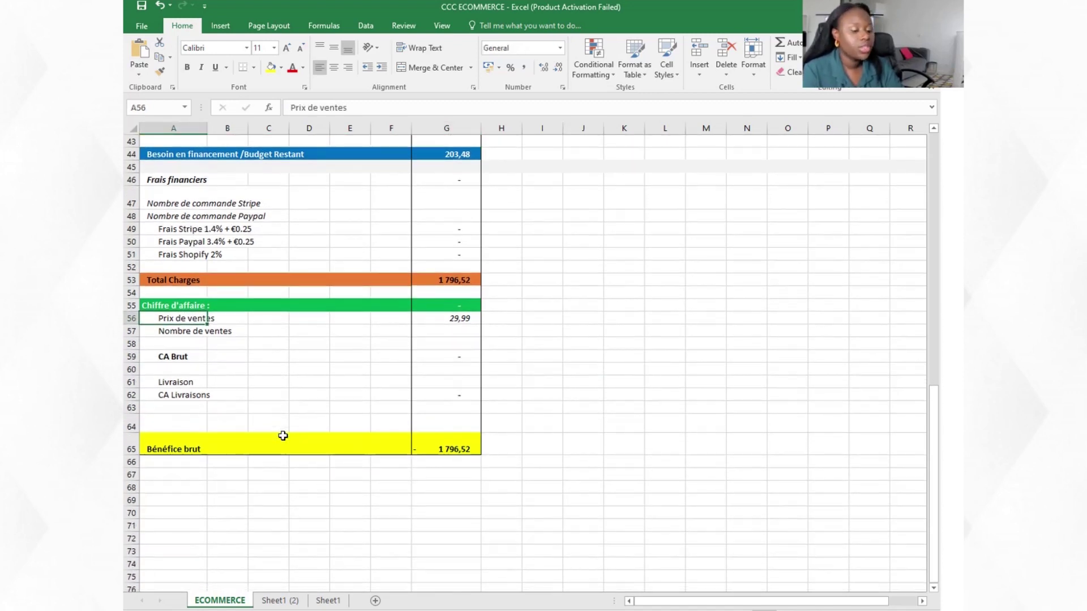
click(599, 356)
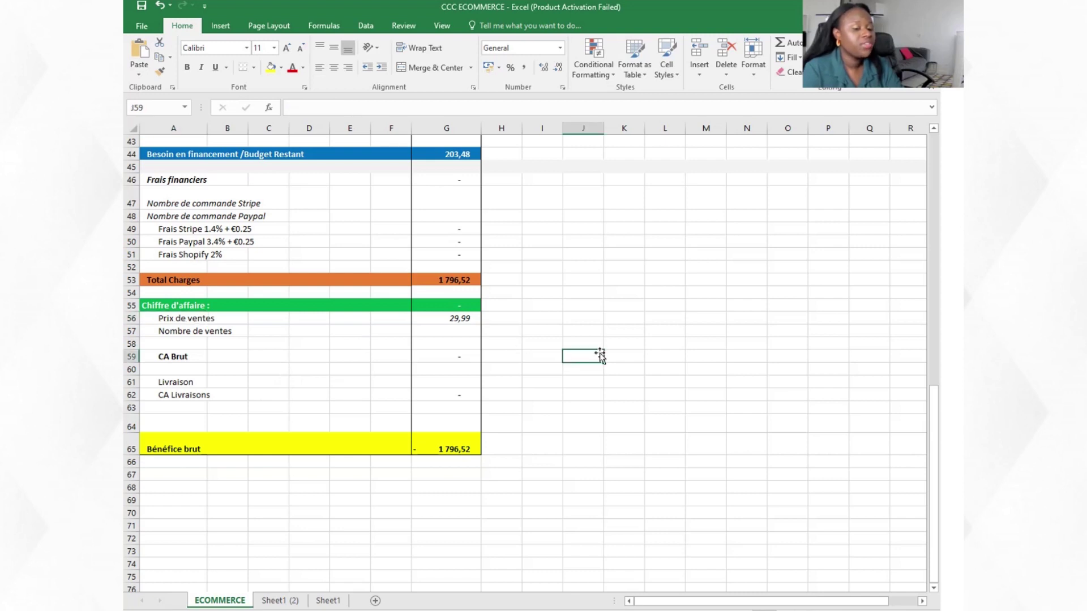
click(458, 319)
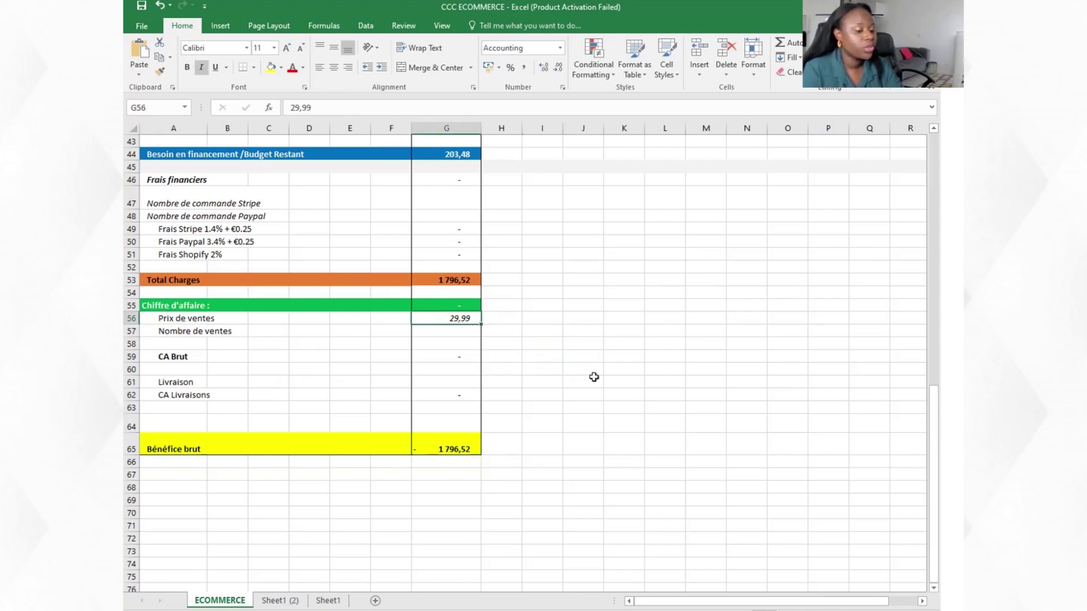
click(594, 377)
Step: Enter 190 as the Nombre de ventes in cell G57
click(453, 343)
click(454, 331)
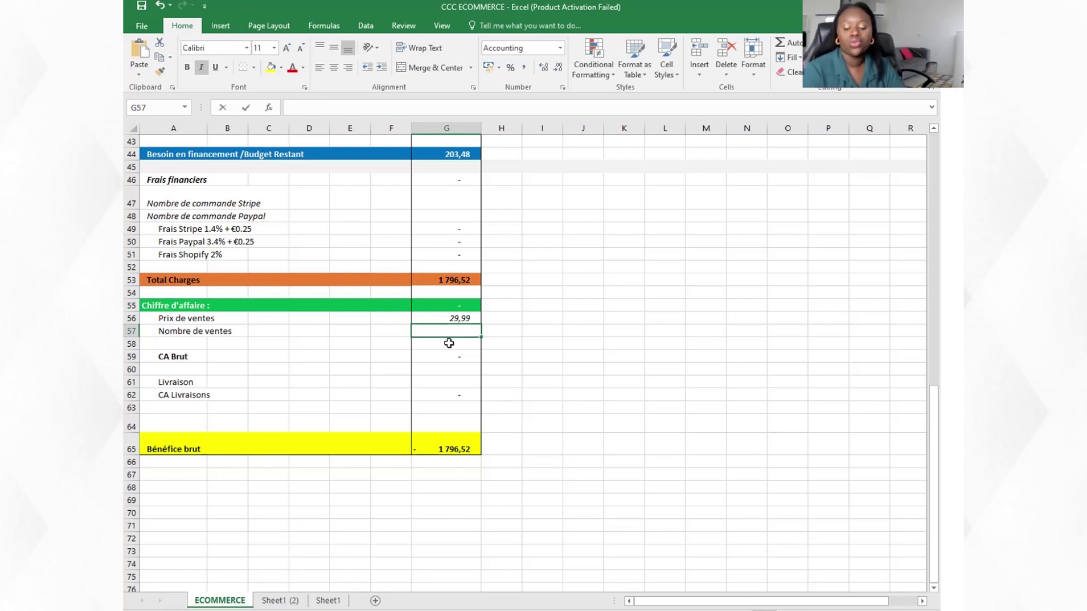
text(190)
click(582, 369)
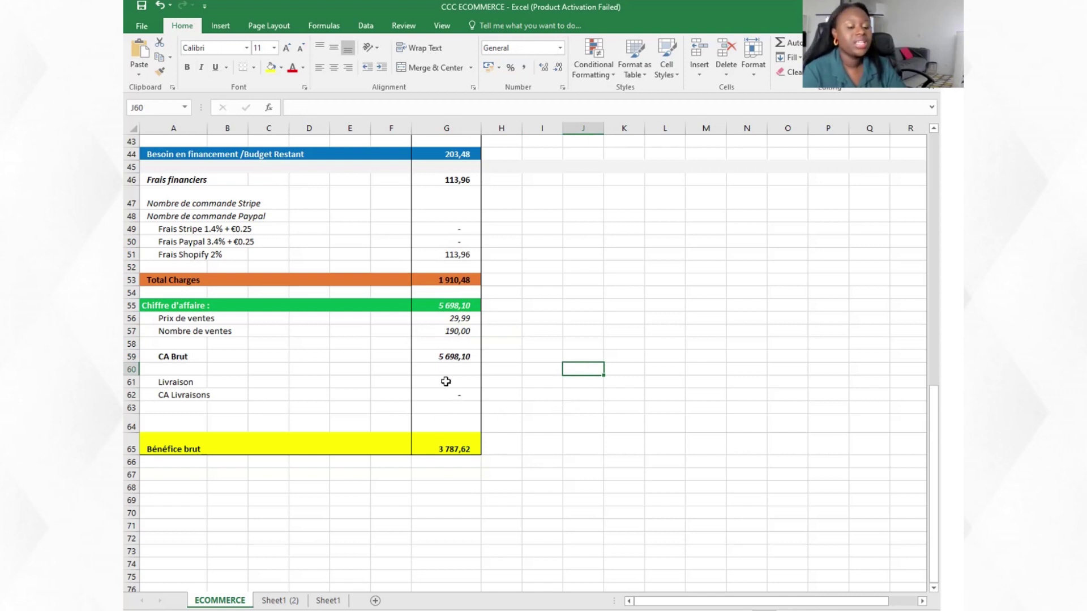
Step: Examine the CA Brut formula in cell G59 and the Livraison and CA Livraisons lines in rows 61 and 62
click(438, 359)
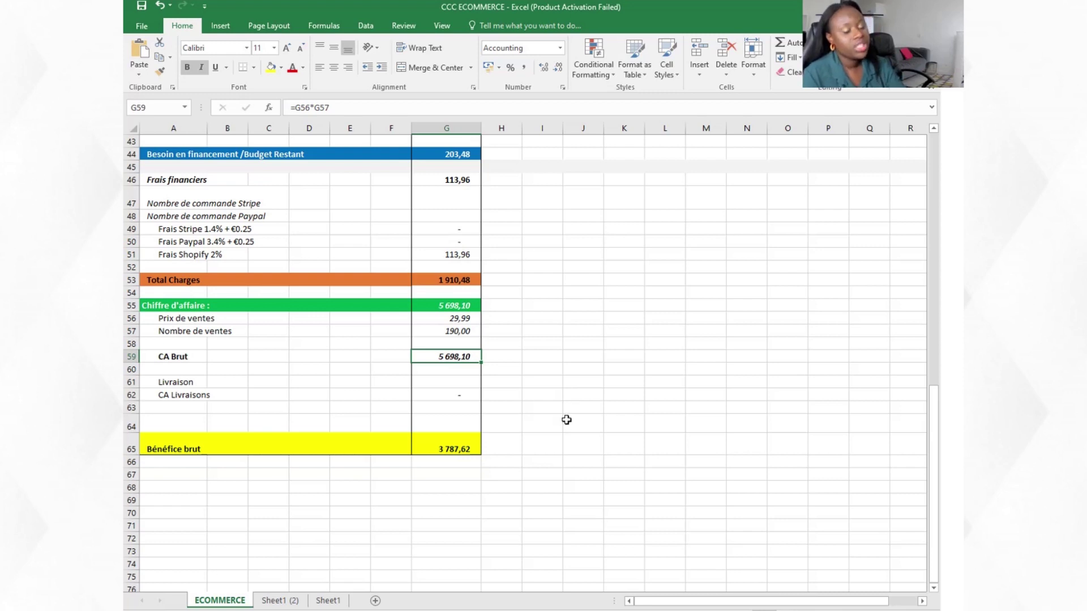
click(165, 388)
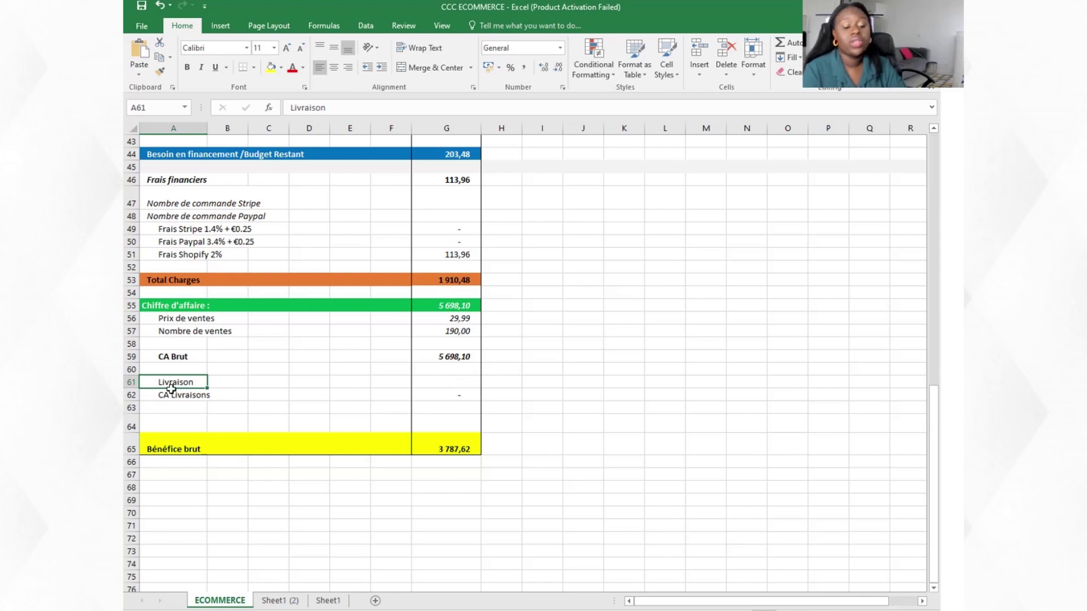
click(451, 385)
click(447, 396)
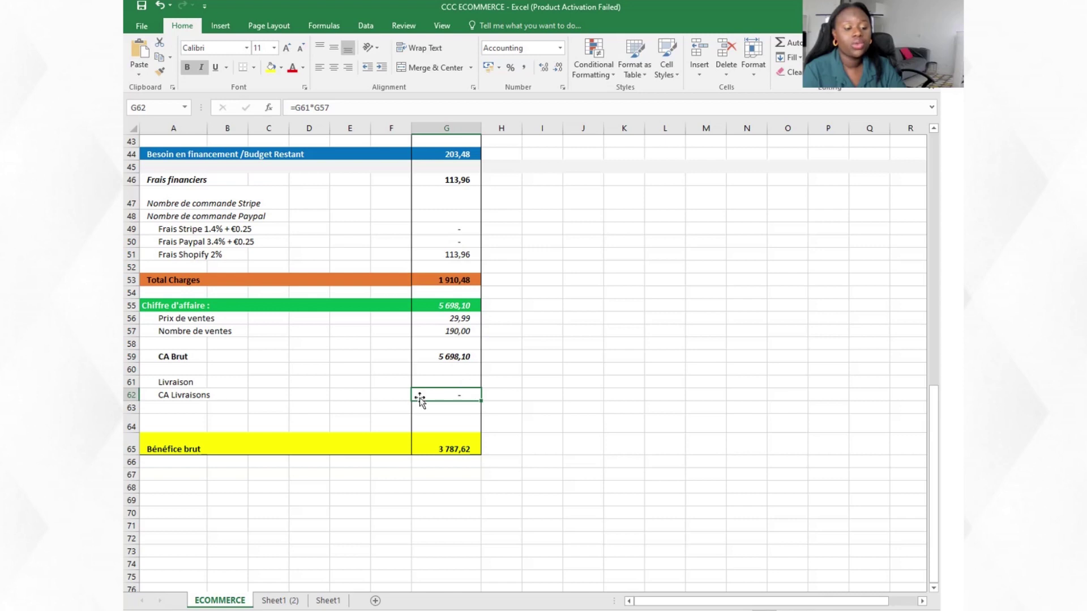
click(545, 407)
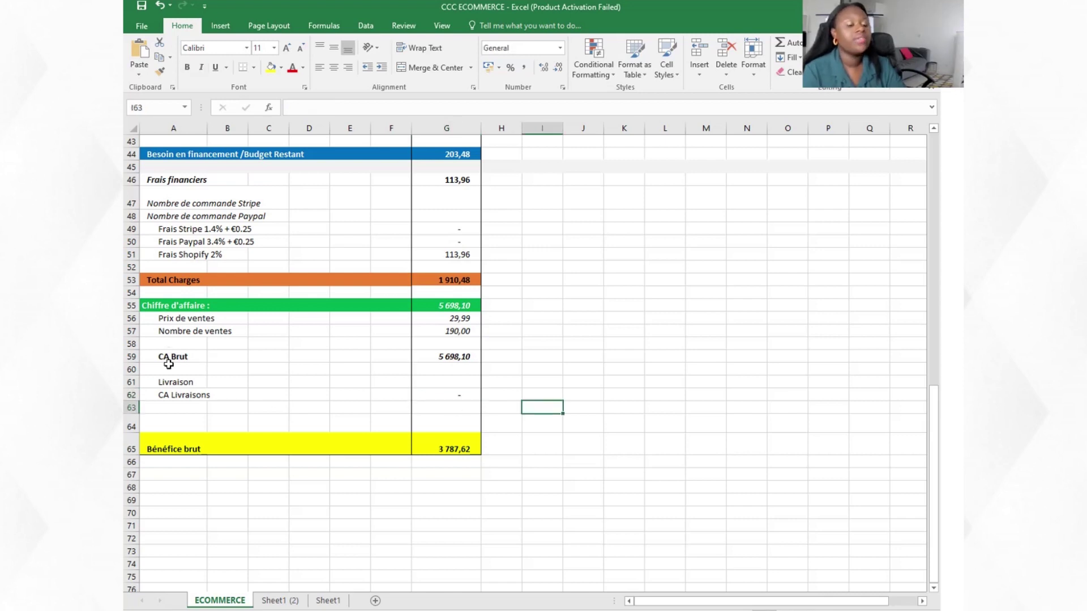
click(444, 360)
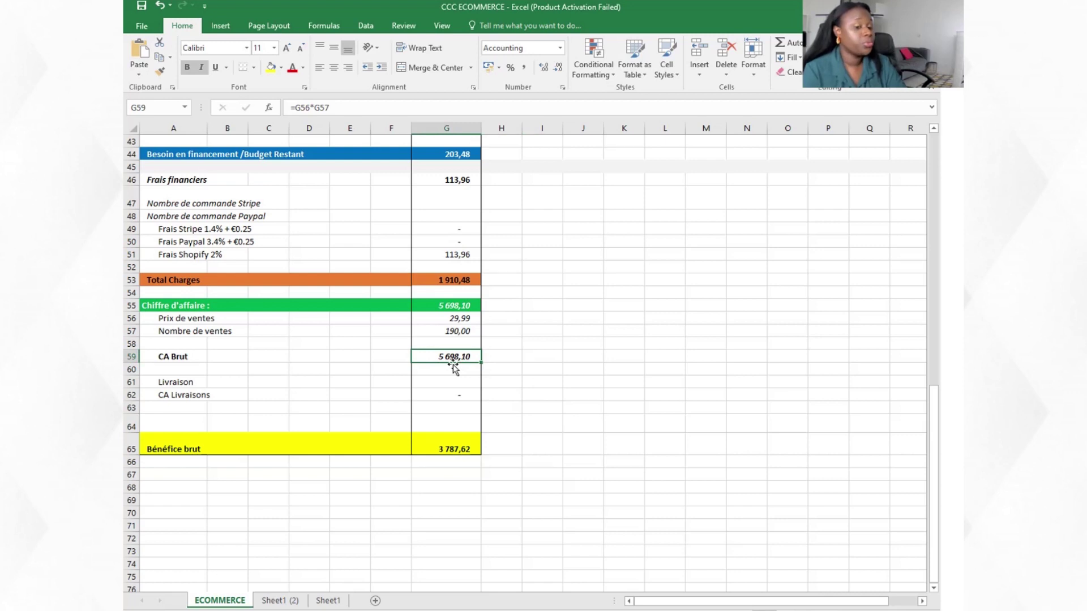
click(550, 357)
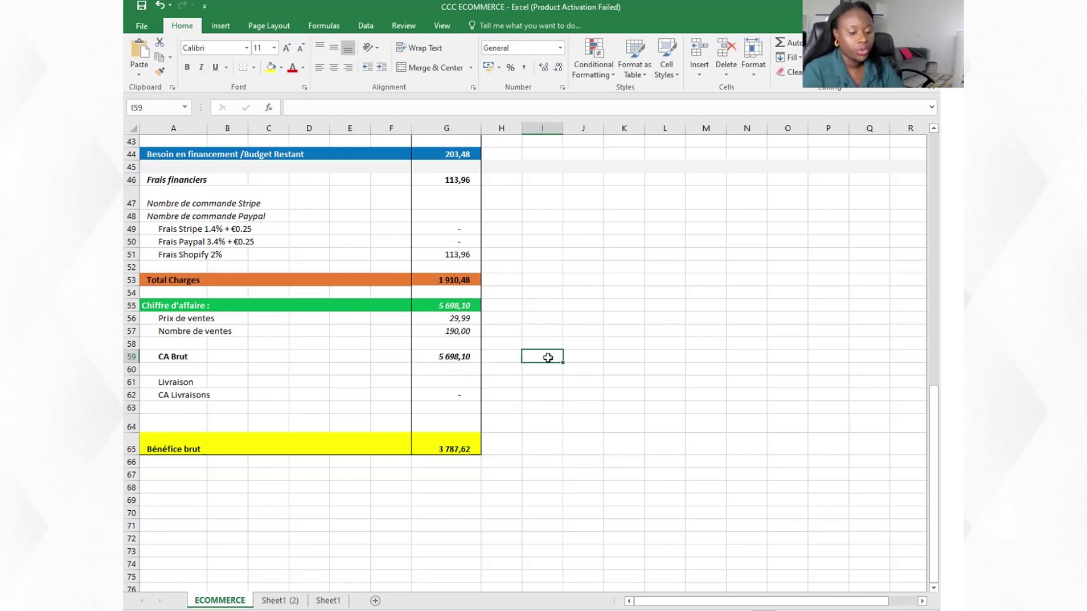
click(550, 424)
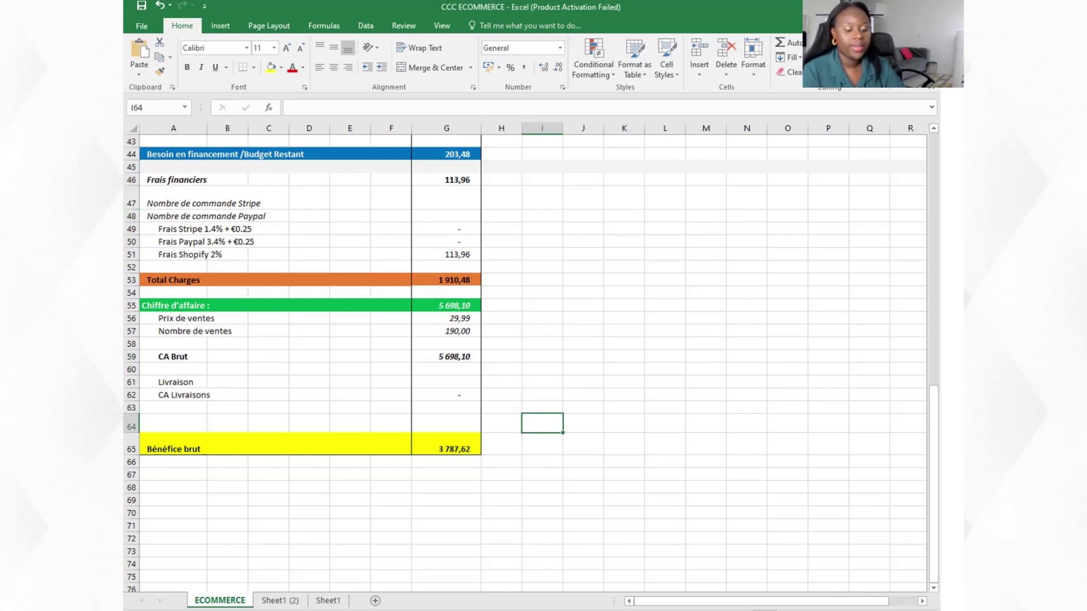
click(419, 560)
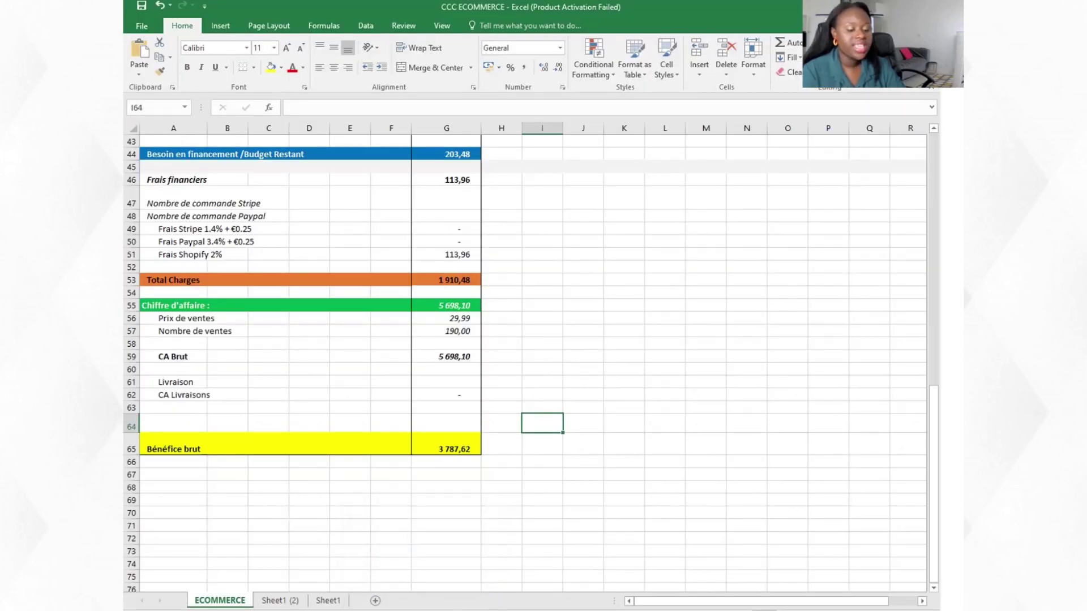
Step: Check the formula for the 2% Shopify fee in cell G51
click(212, 253)
click(179, 256)
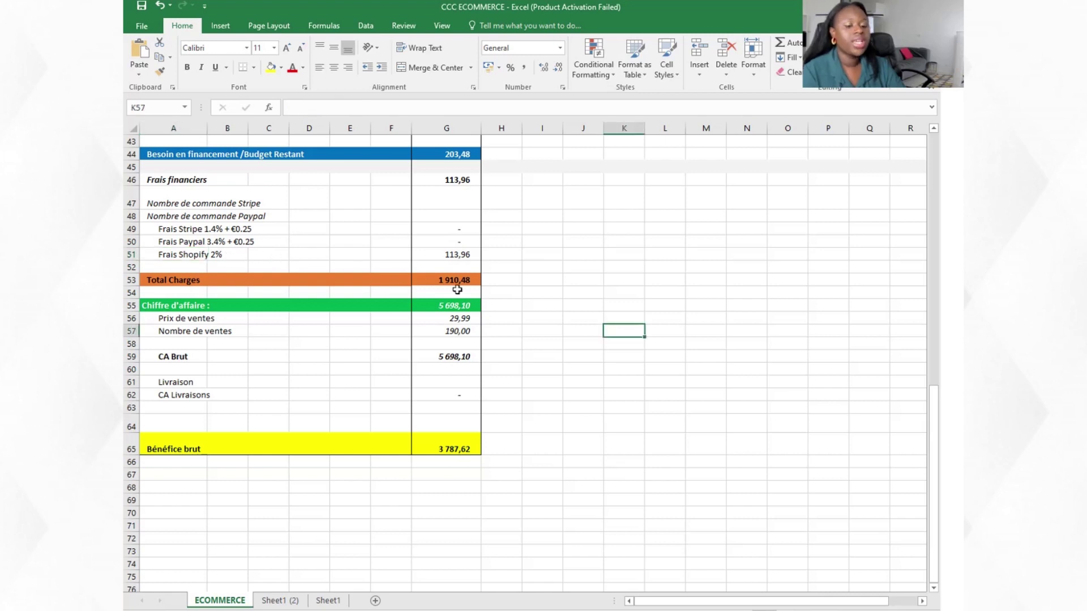
click(461, 255)
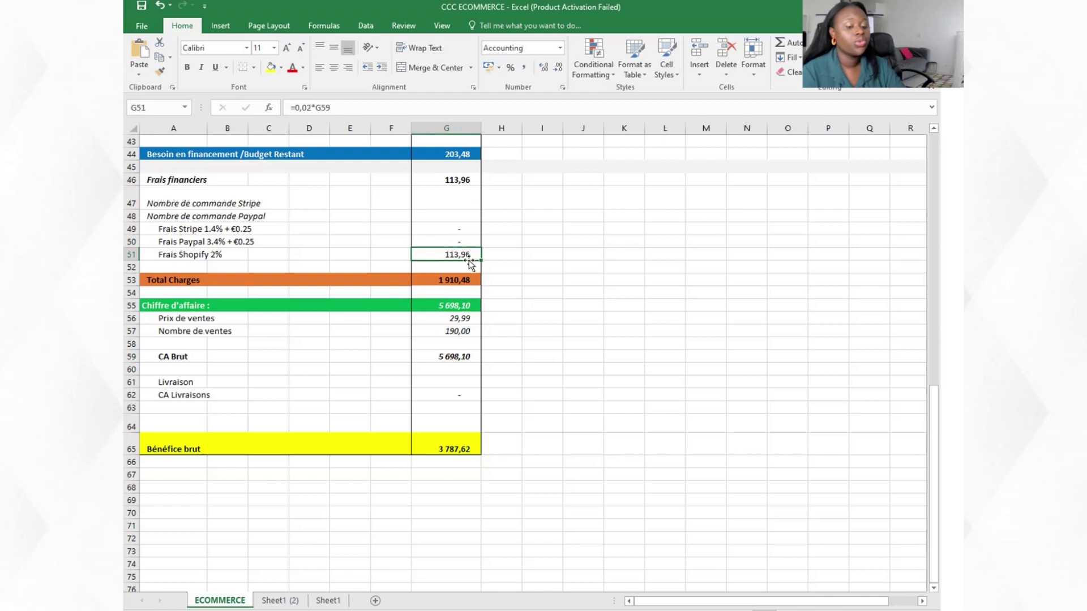
click(628, 357)
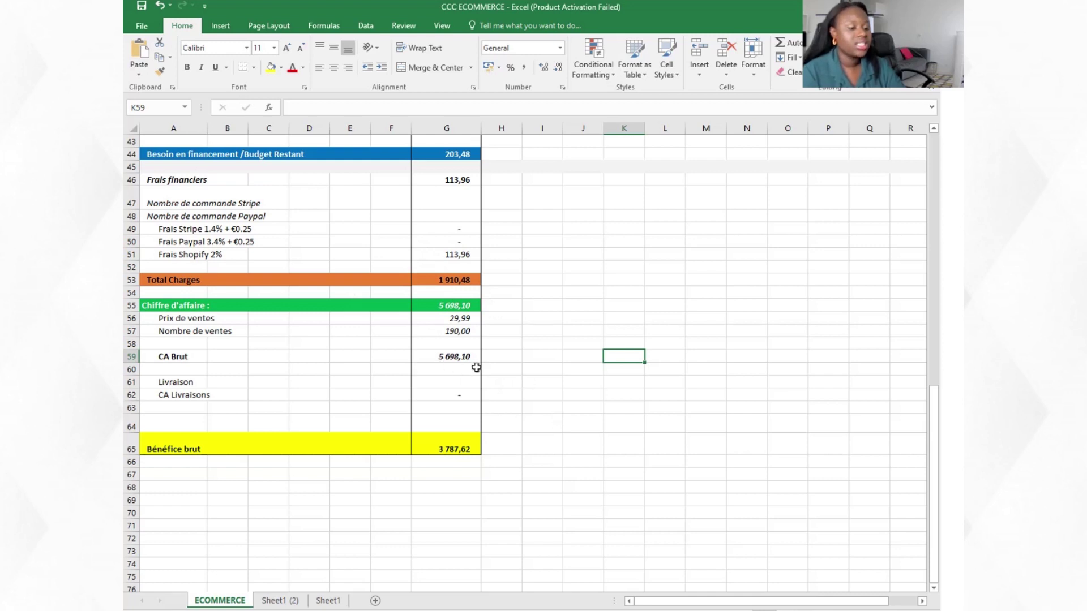
Step: Review the Stripe and Paypal order-count and fee lines in rows 47 to 50
click(170, 203)
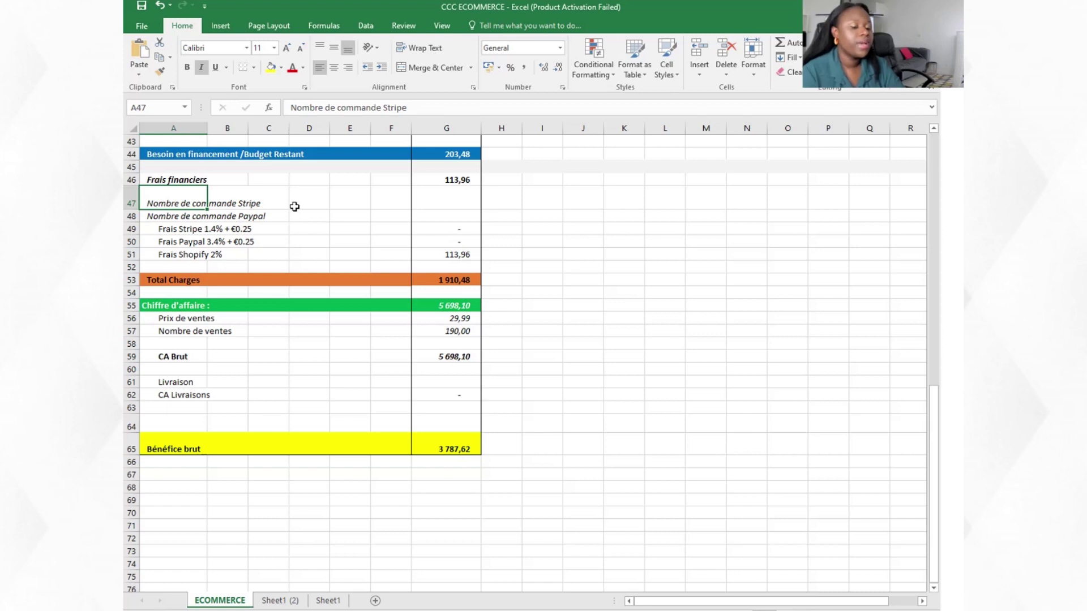
click(186, 234)
click(248, 245)
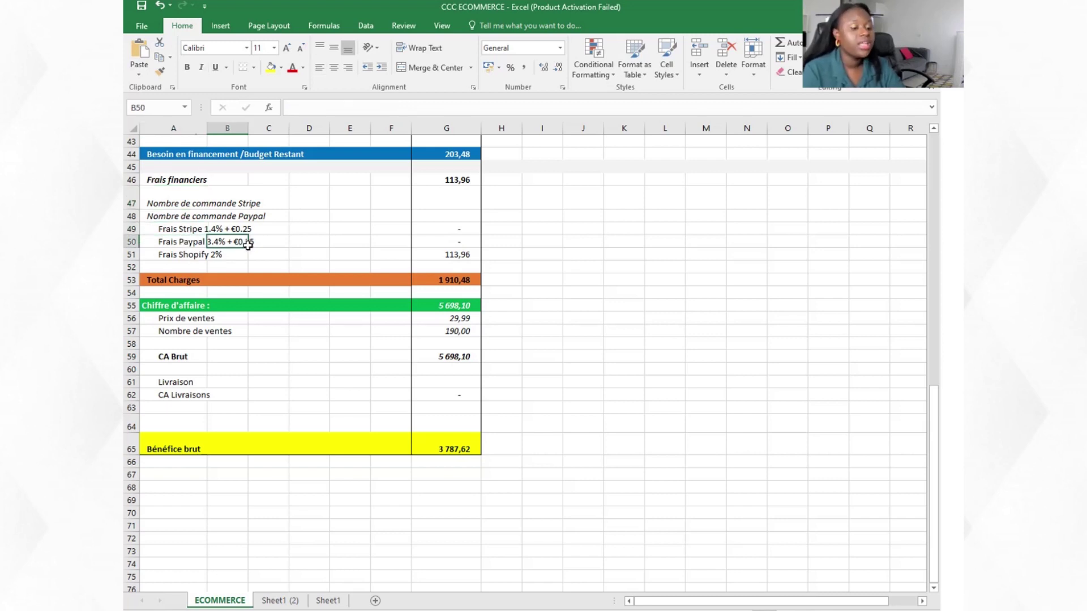
click(185, 232)
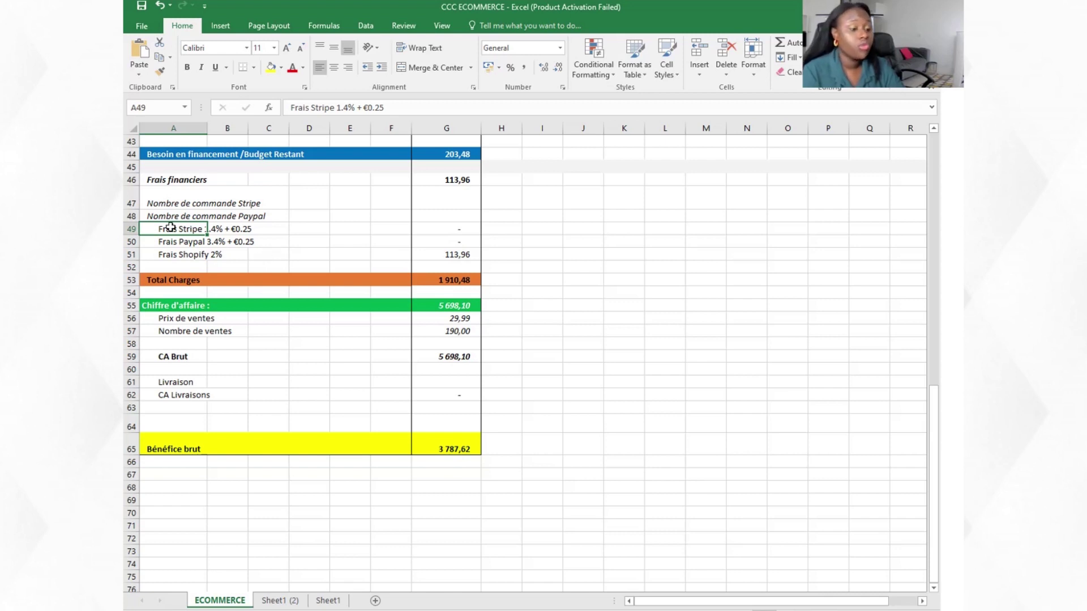
click(259, 234)
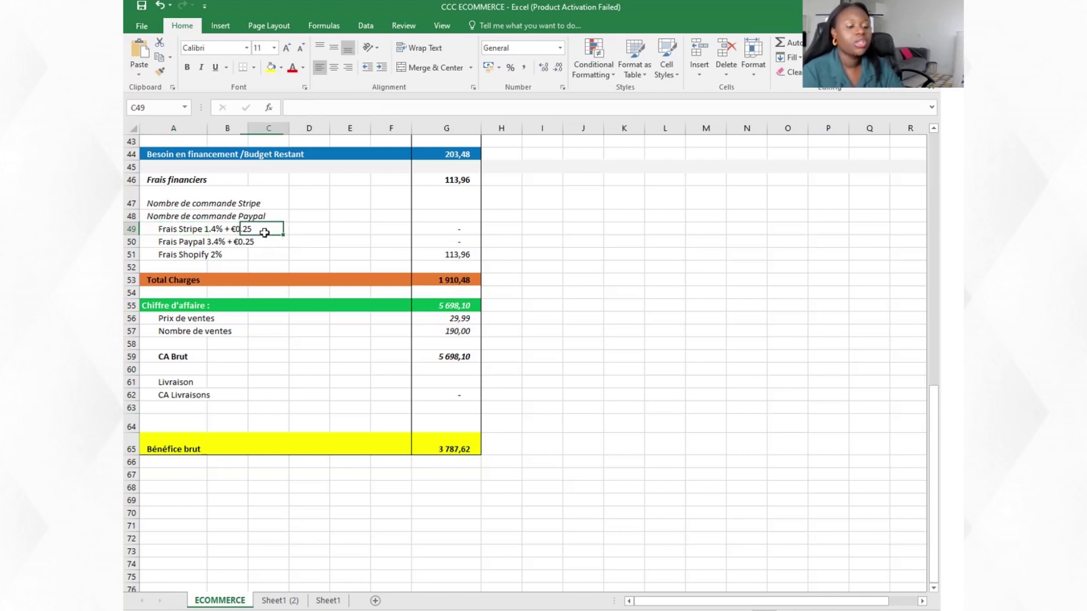
click(181, 228)
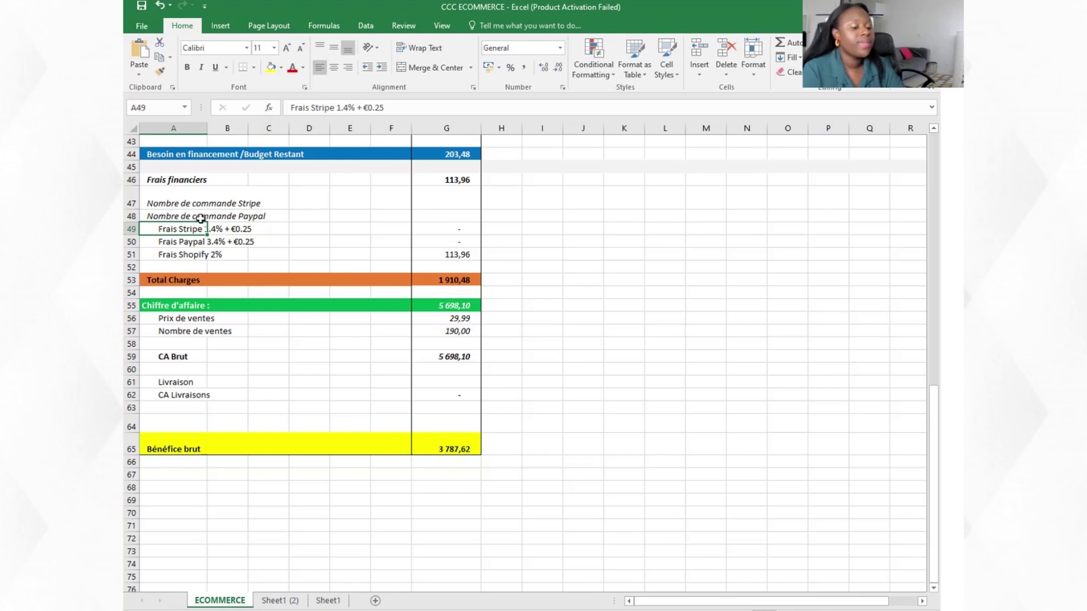
Step: Enter 150 as the number of Stripe orders in G47 and 40 as the number of Paypal orders in G48
key(Up)
key(Up)
click(464, 198)
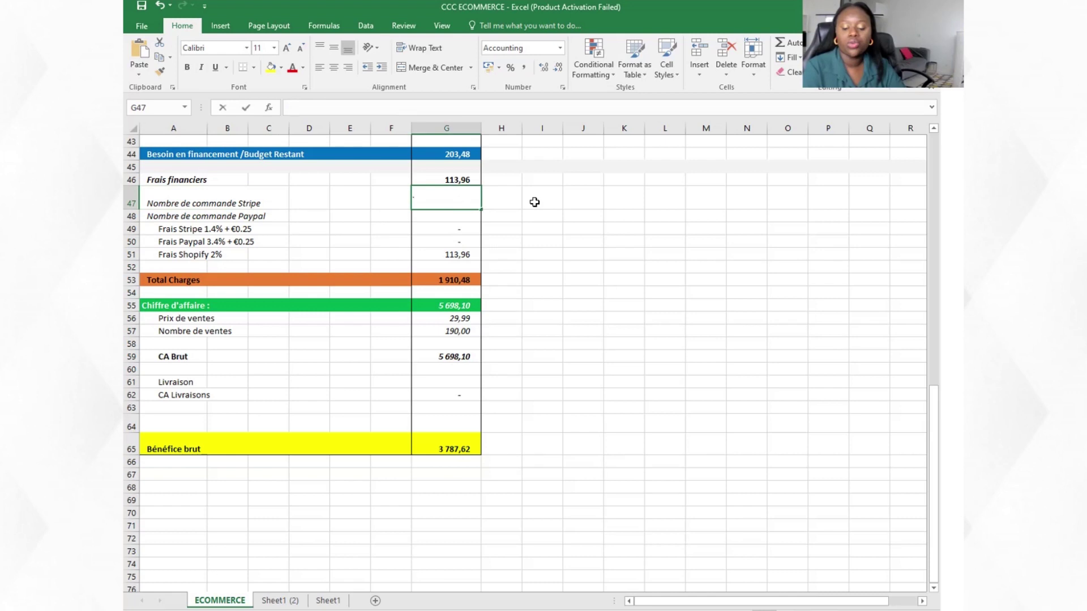
text(15)
click(651, 264)
click(446, 214)
text(40)
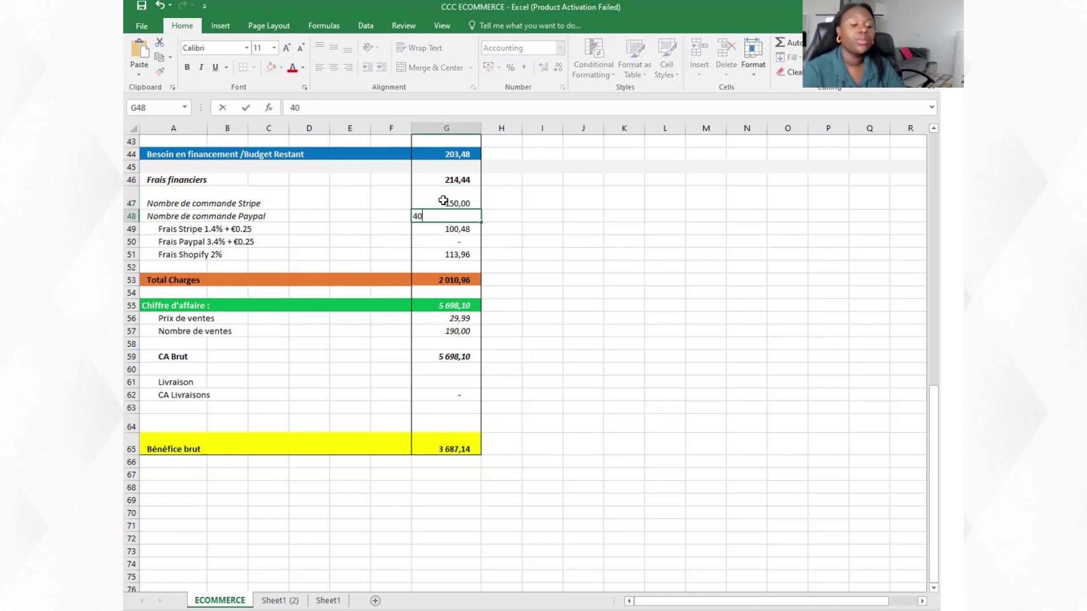
click(627, 271)
click(612, 221)
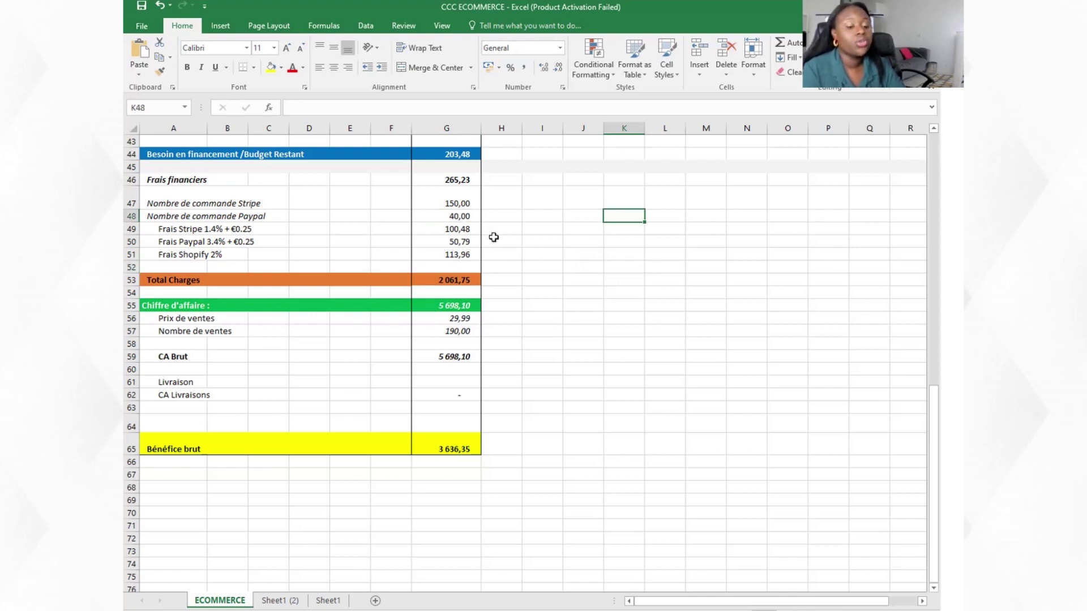
Step: Review the Frais financiers total in G46 and the Stripe, Paypal and Shopify fee amounts in G49 to G51
key(Left)
key(Down)
key(Down)
key(Down)
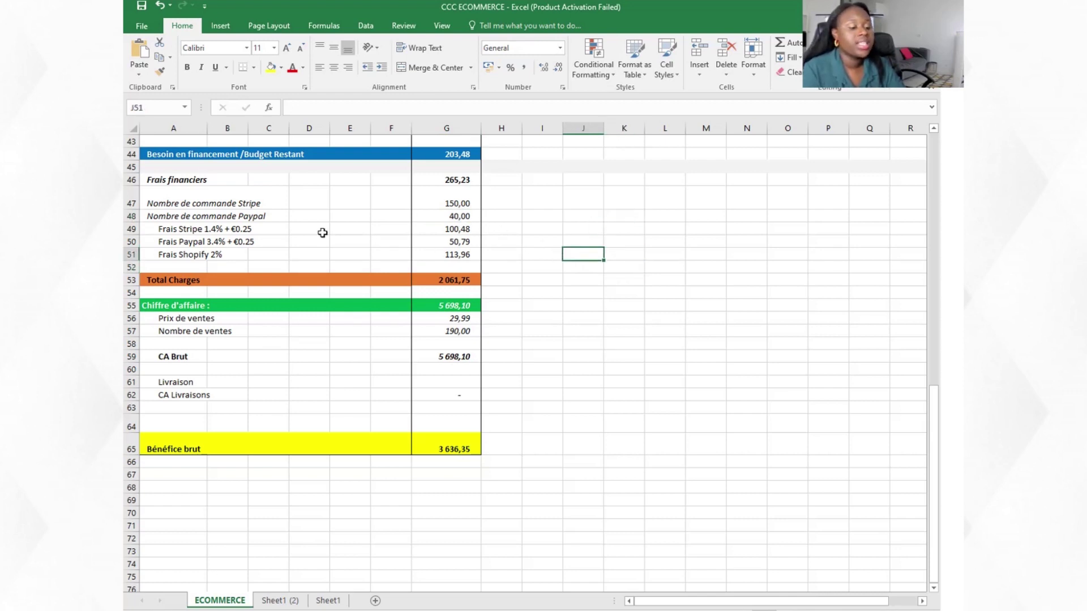
click(175, 182)
click(466, 176)
click(577, 256)
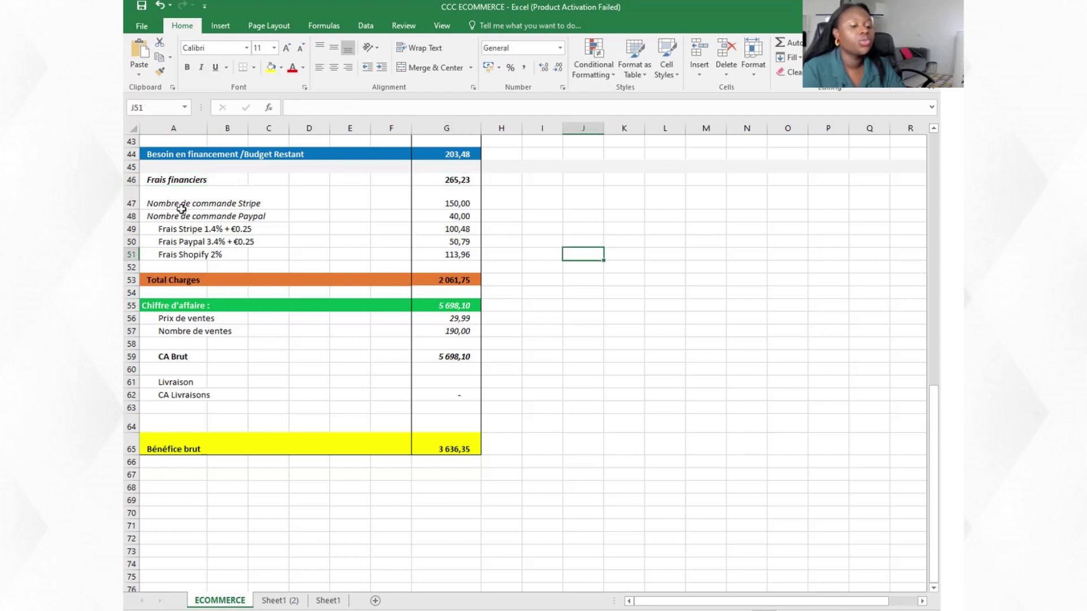
click(468, 233)
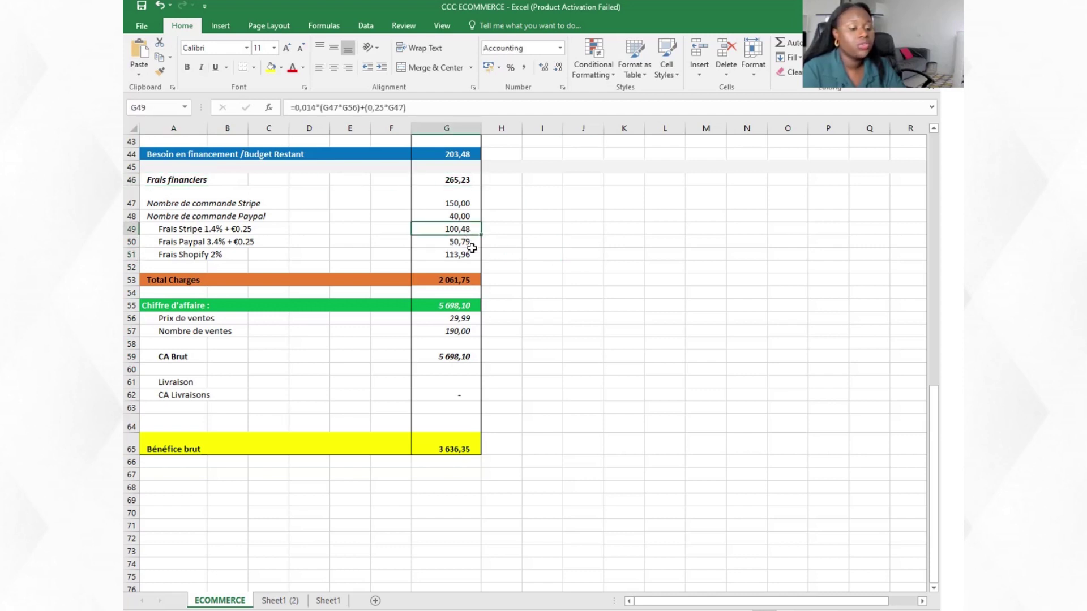
click(463, 255)
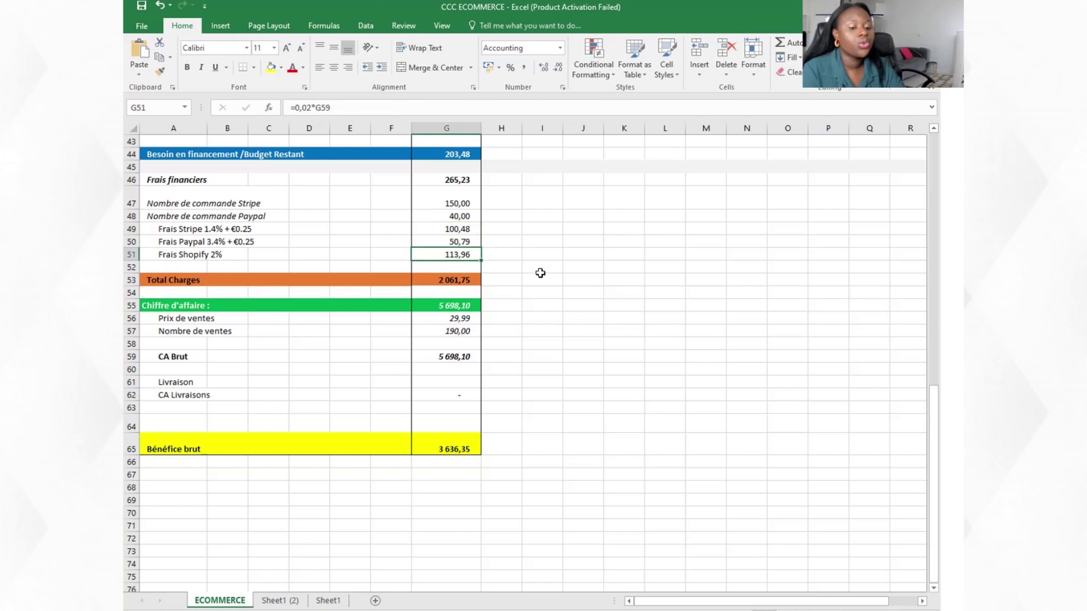
click(455, 243)
click(539, 278)
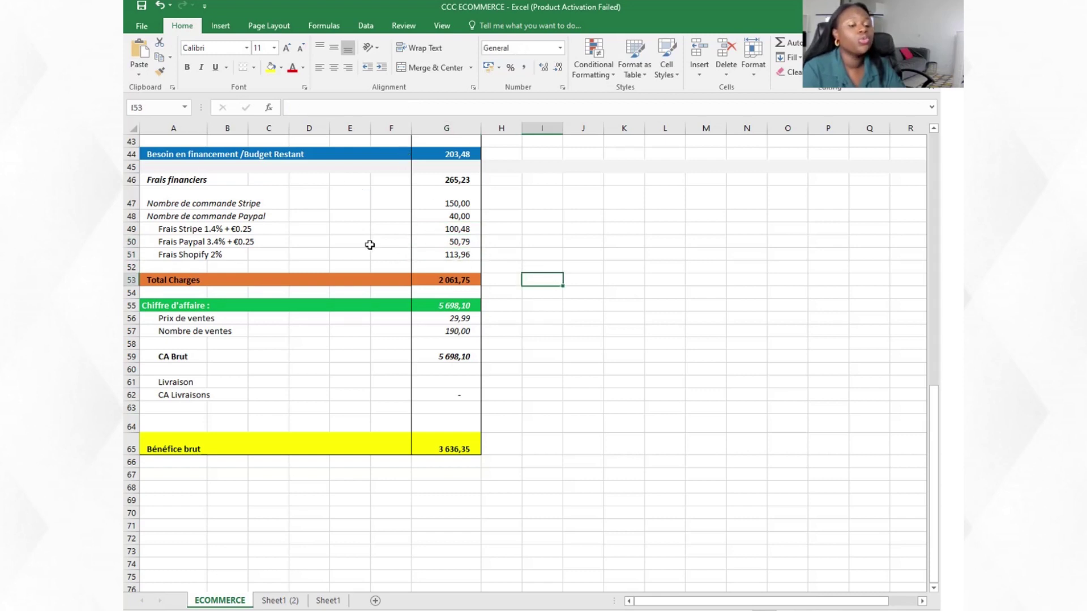
click(461, 180)
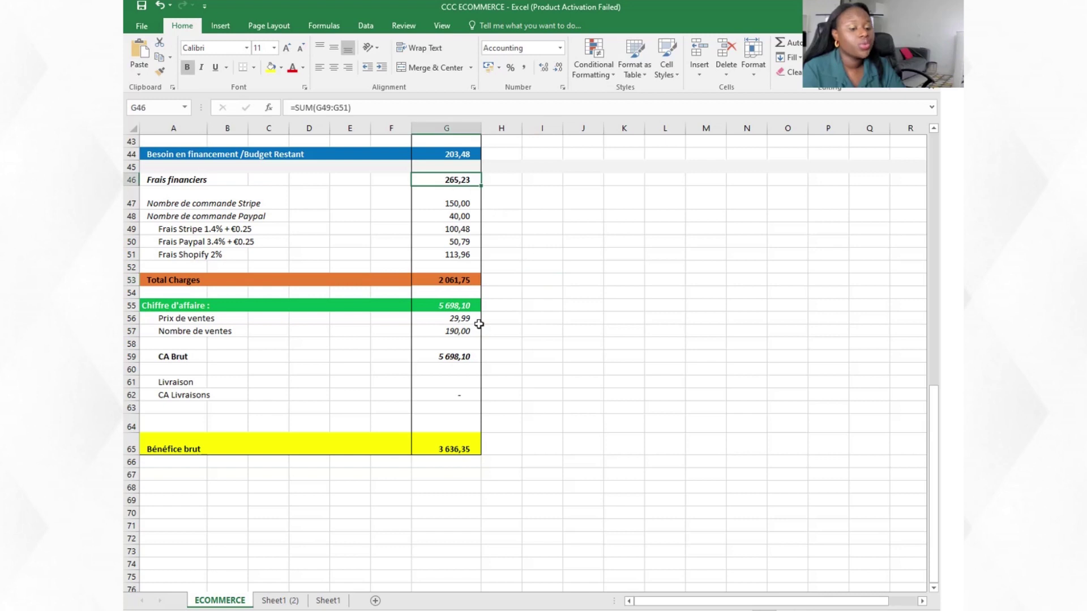
click(537, 329)
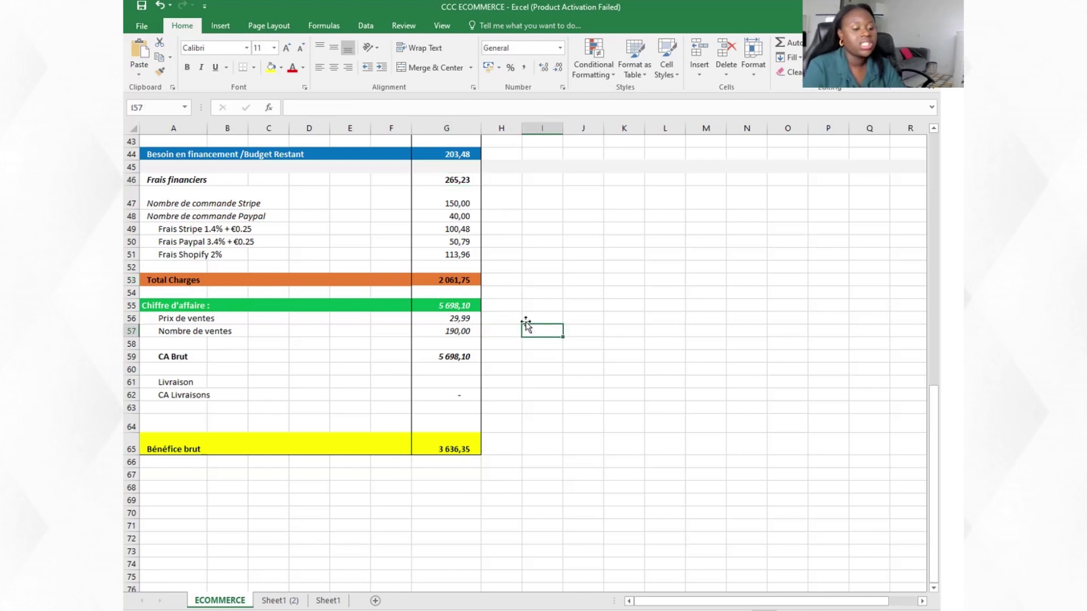
Step: Check the Total Charges formula in G53 against the launch costs and financial fees, and locate the Bénéfice brut line in row 65
click(256, 287)
click(476, 289)
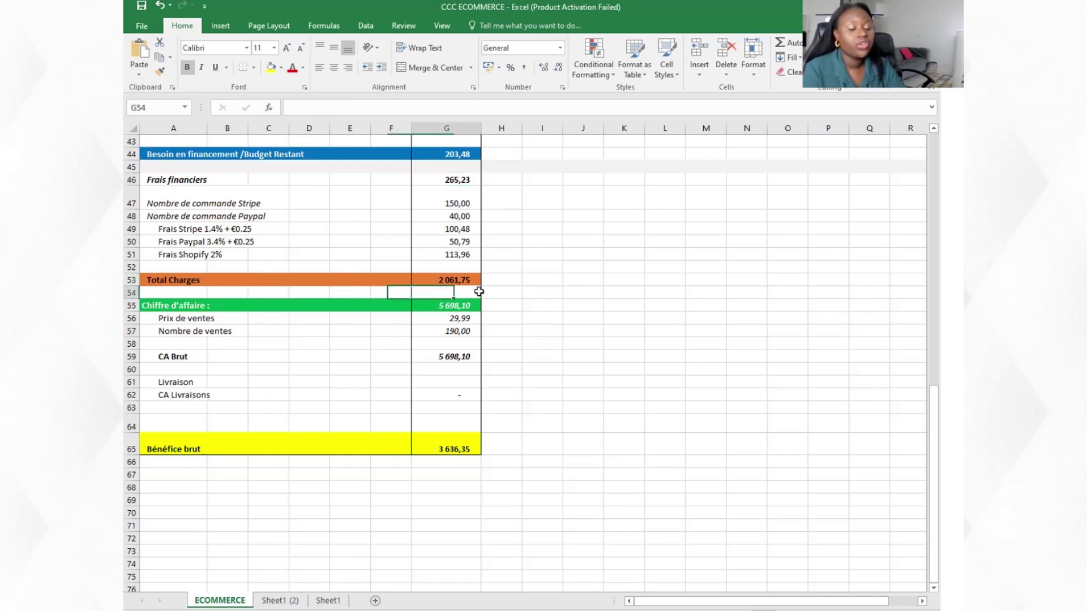
click(456, 281)
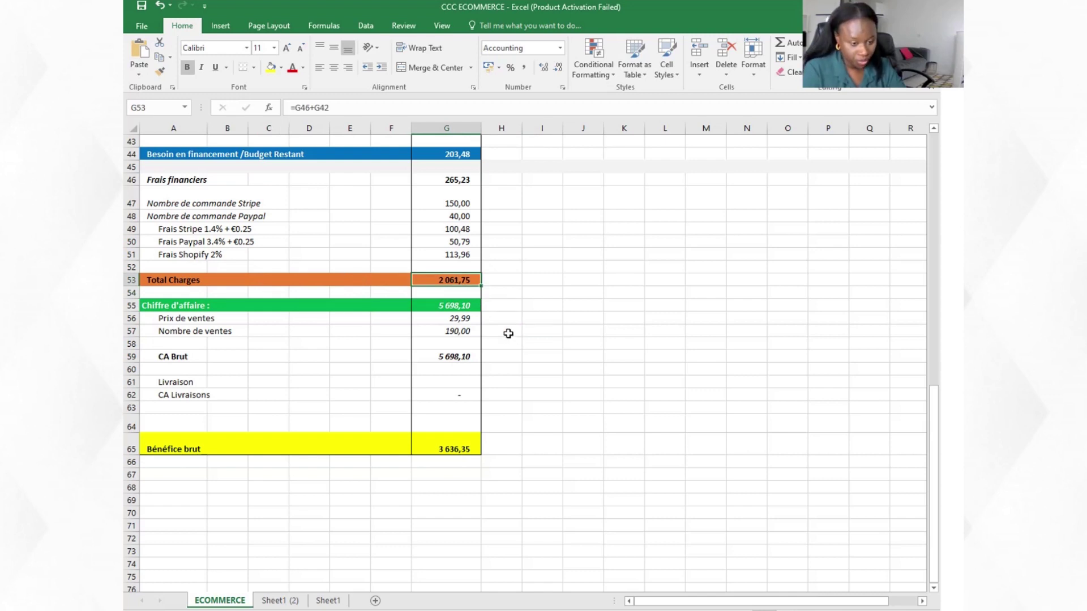
scroll(505, 333, up, 14)
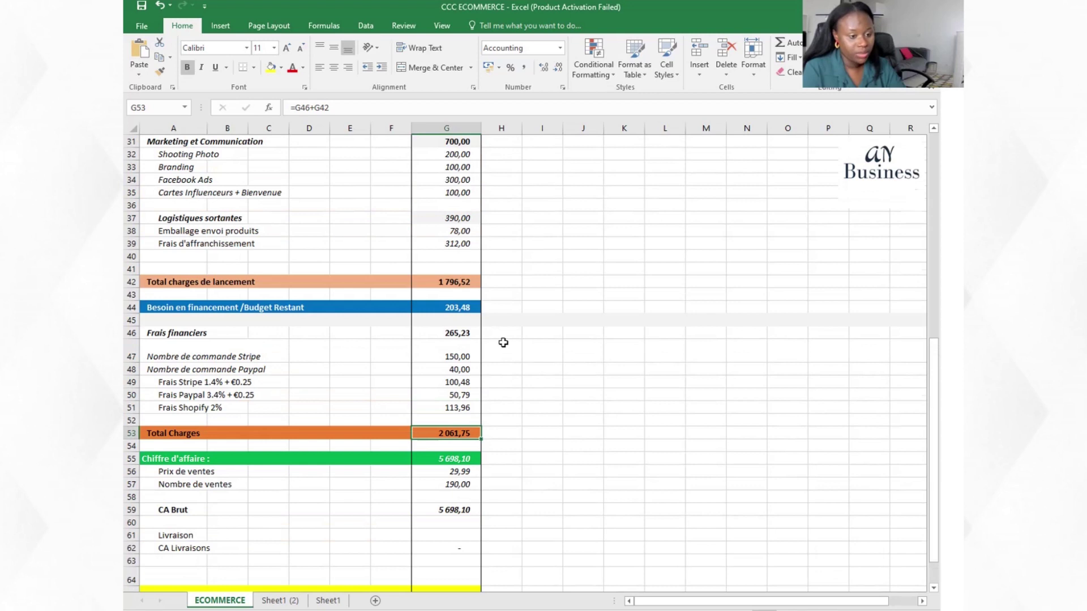
scroll(422, 274, down, 12)
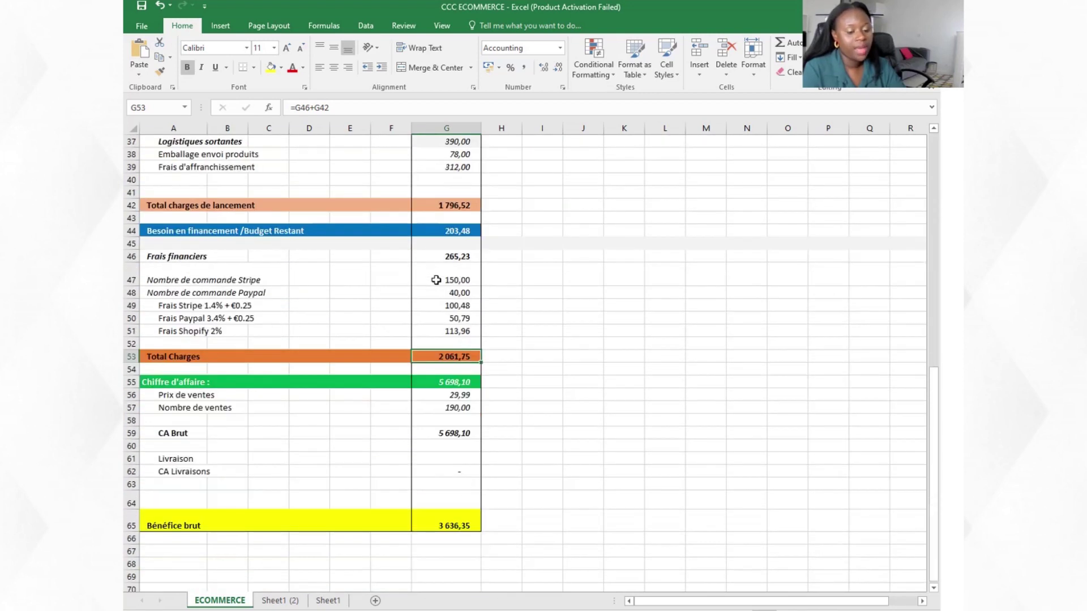
scroll(449, 284, up, 4)
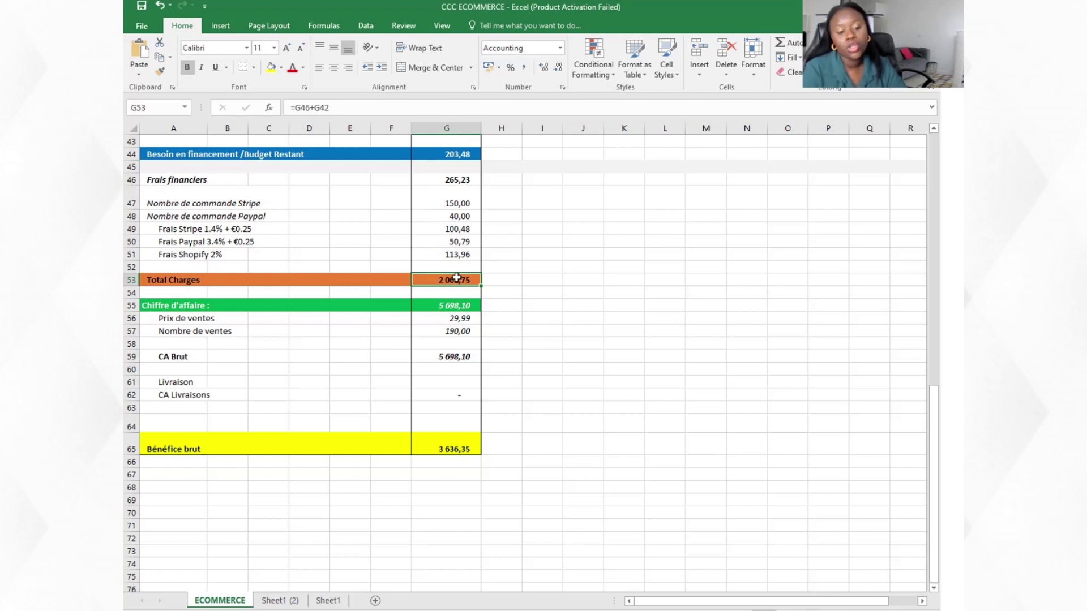
scroll(467, 281, up, 2)
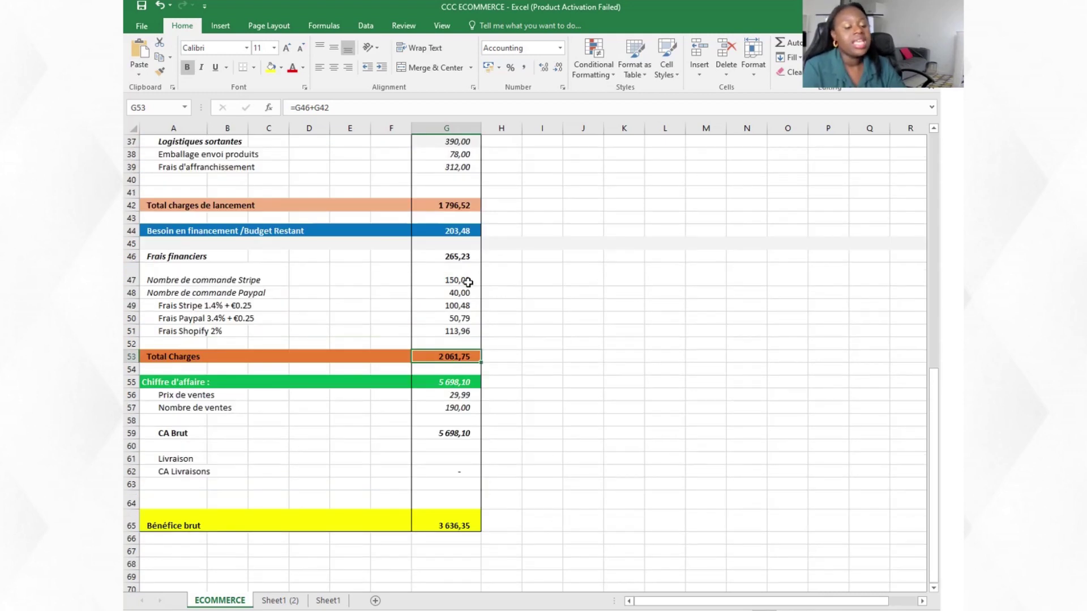
scroll(422, 291, down, 4)
click(166, 363)
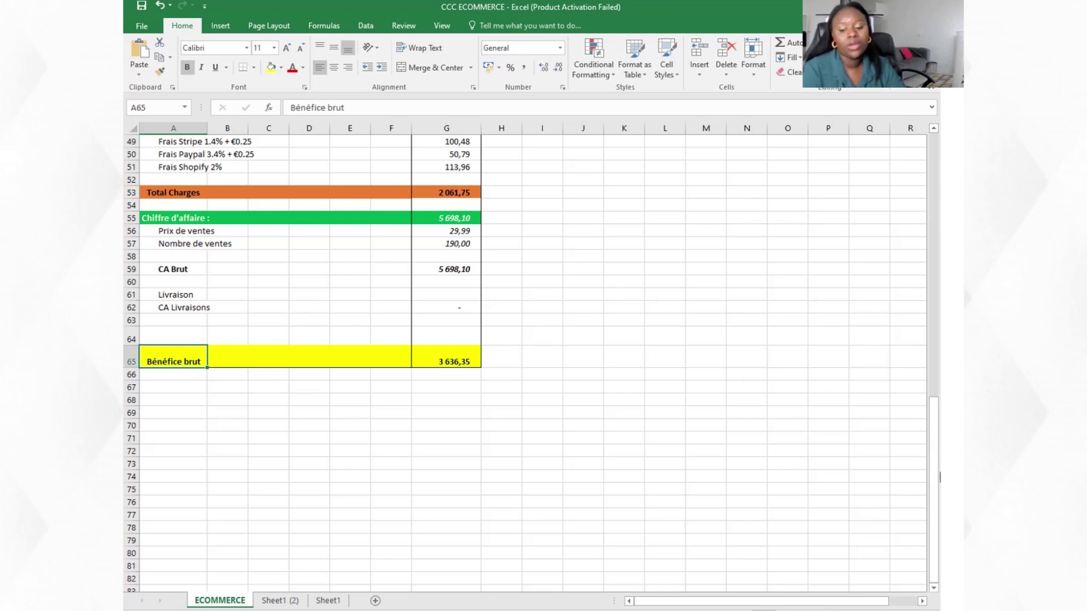
Step: Check the Bénéfice brut formula in G65 and compare it with the starting budget in B3
drag(939, 452, 916, 584)
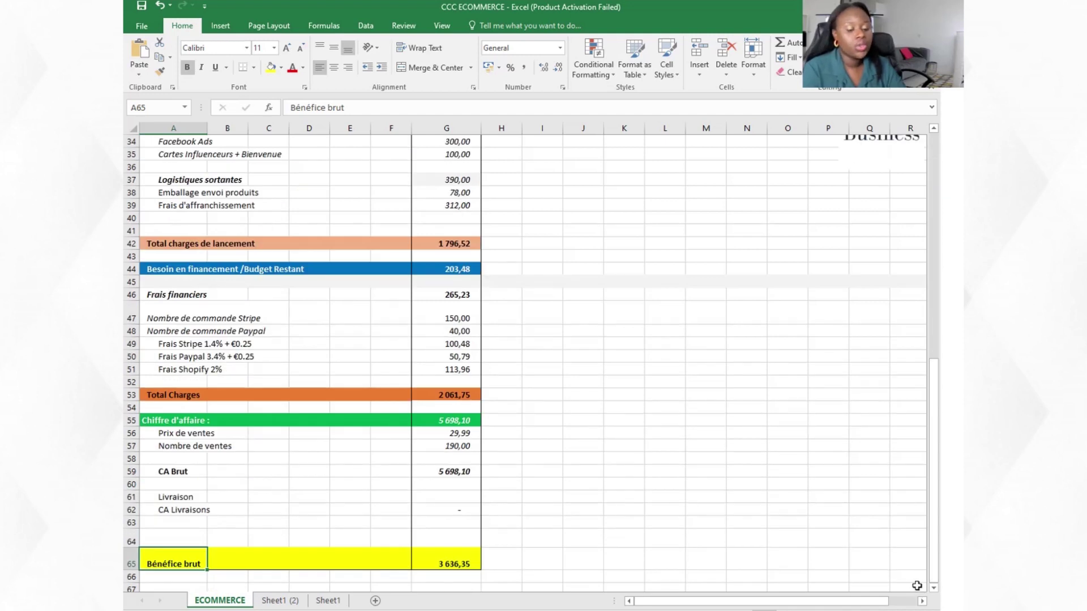
click(460, 565)
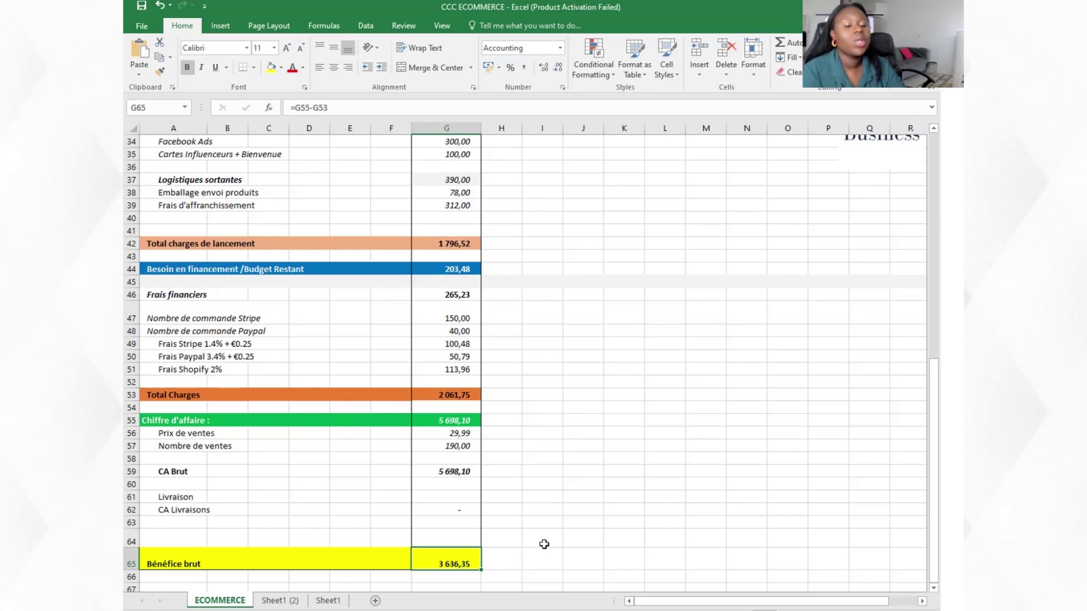
scroll(532, 513, up, 9)
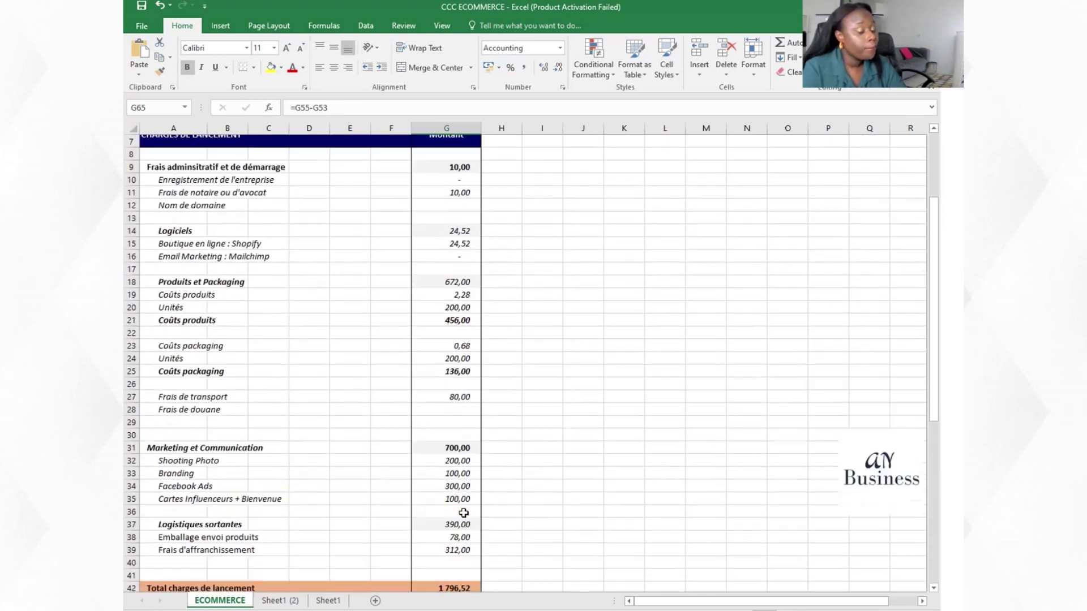
scroll(463, 512, up, 2)
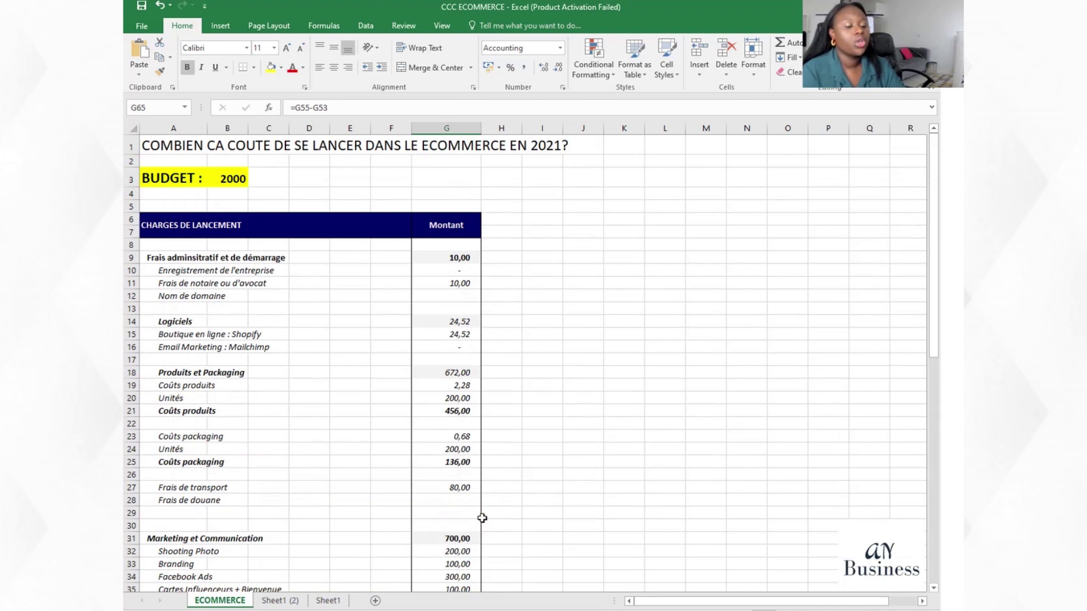
click(214, 176)
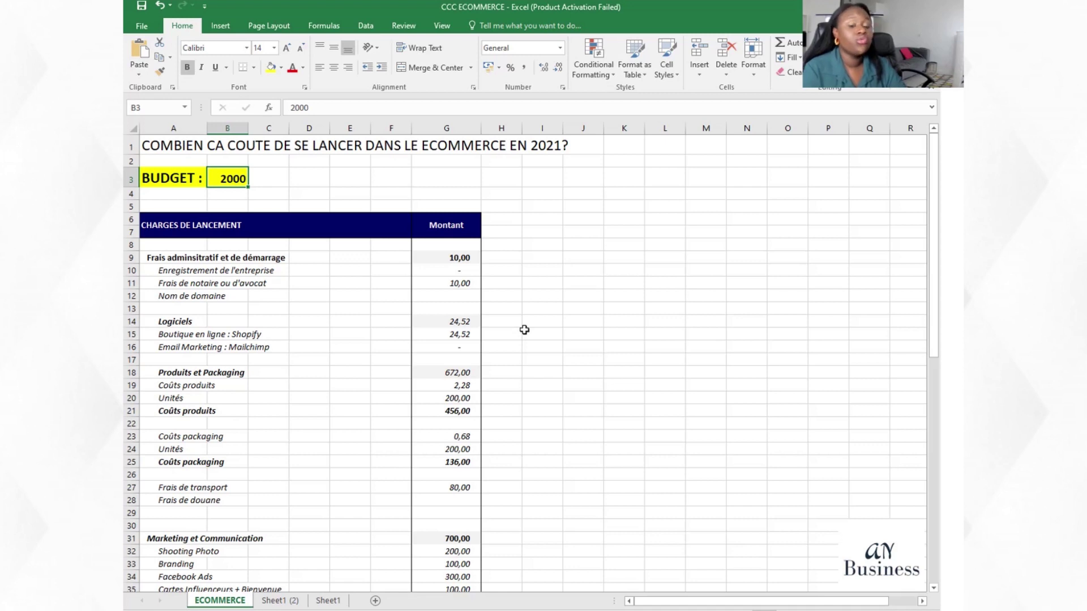
Step: Review the cost and revenue lines down to Bénéfice brut, and inspect the Total charges de lancement formula in G42
scroll(522, 338, down, 12)
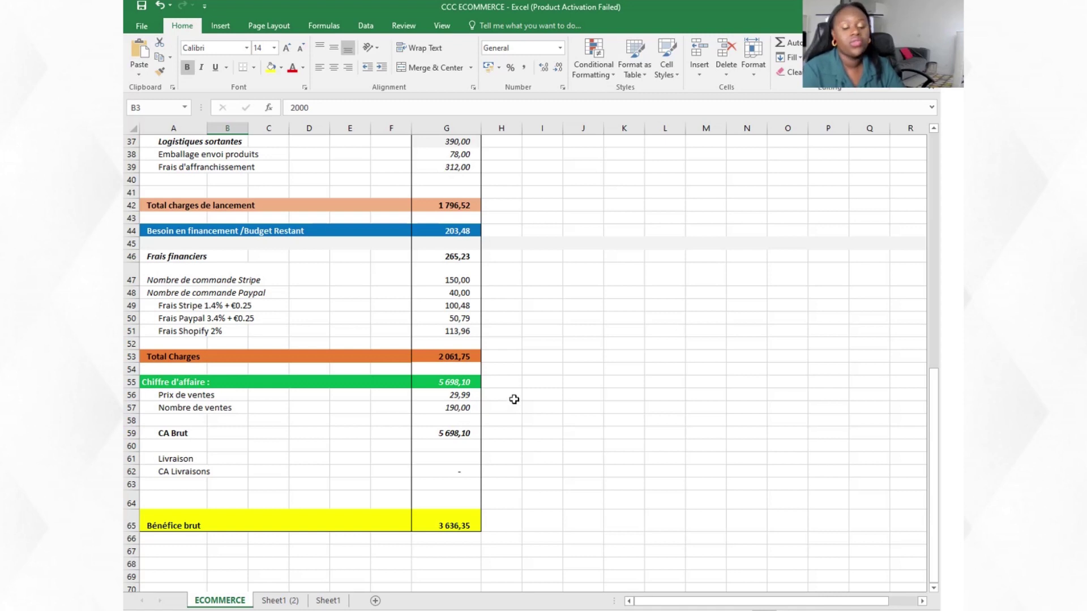
scroll(514, 400, up, 5)
scroll(477, 393, up, 2)
scroll(476, 386, down, 7)
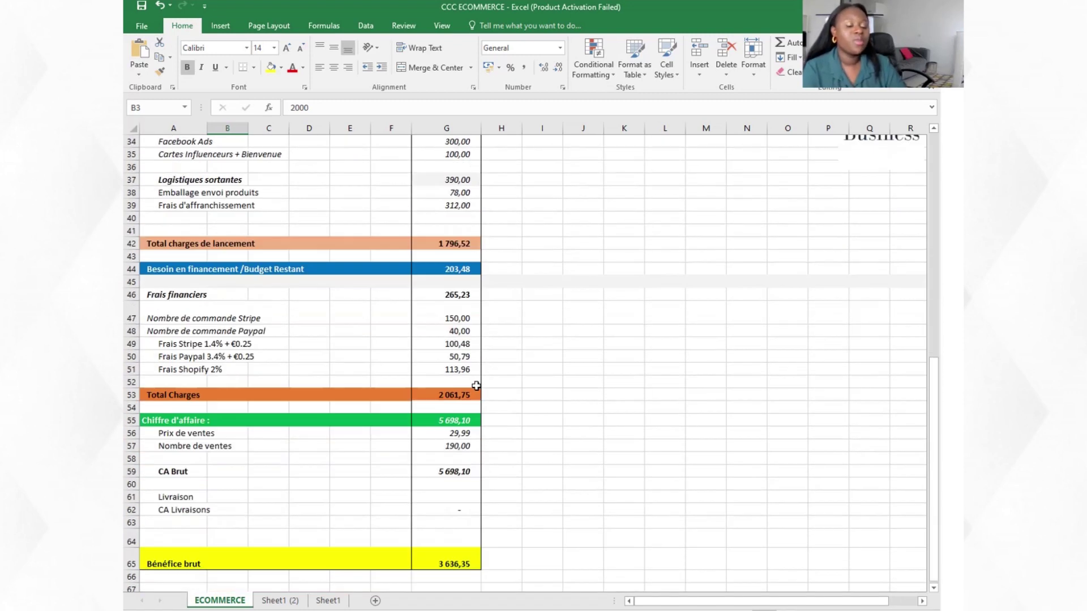
scroll(476, 385, up, 2)
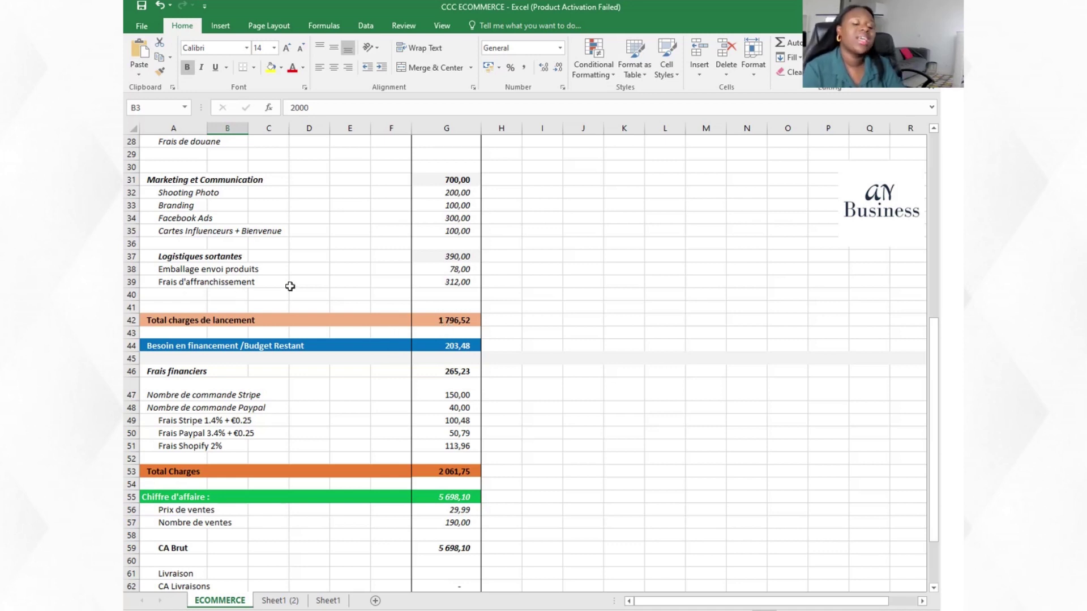
click(512, 356)
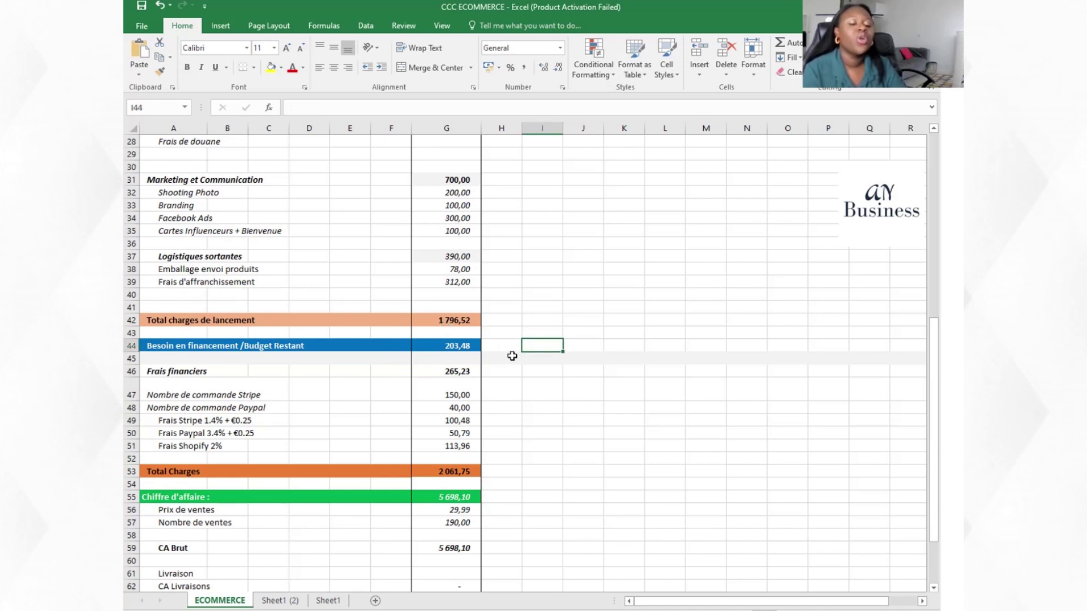
click(155, 320)
click(542, 387)
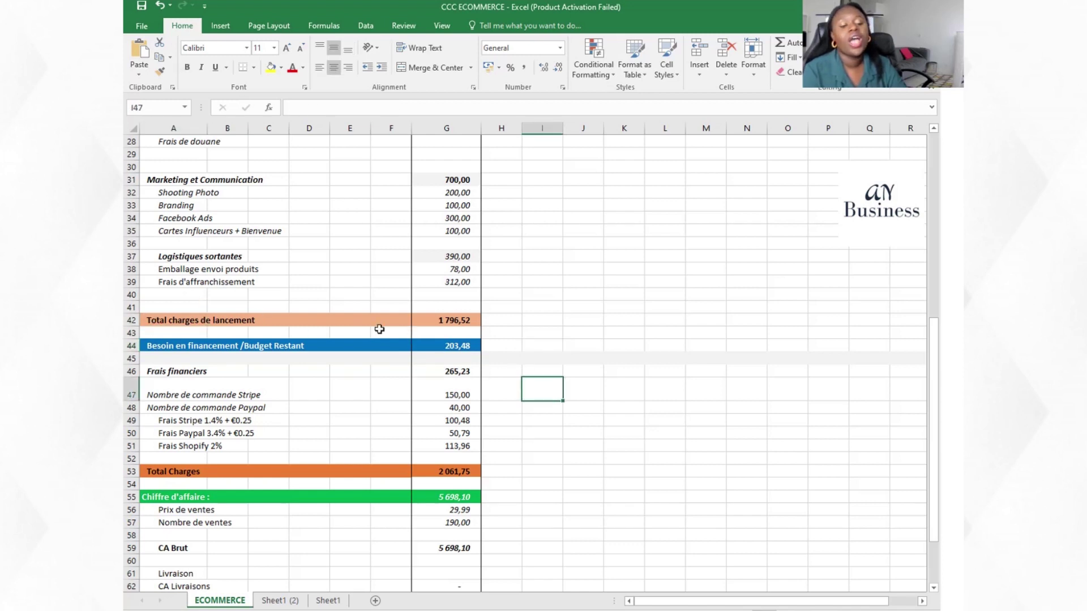
click(453, 332)
click(451, 308)
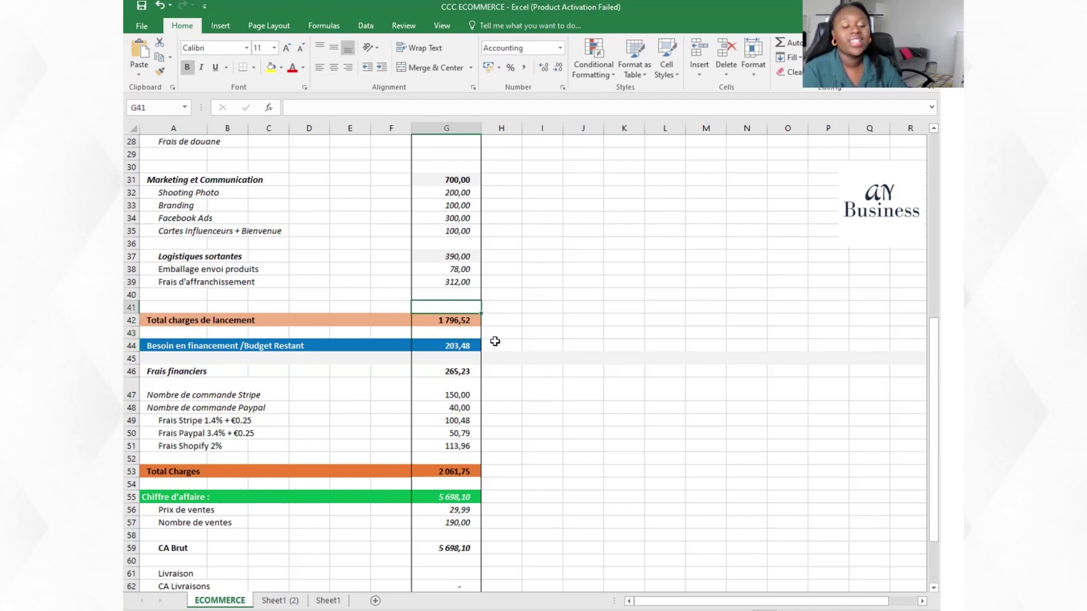
click(442, 325)
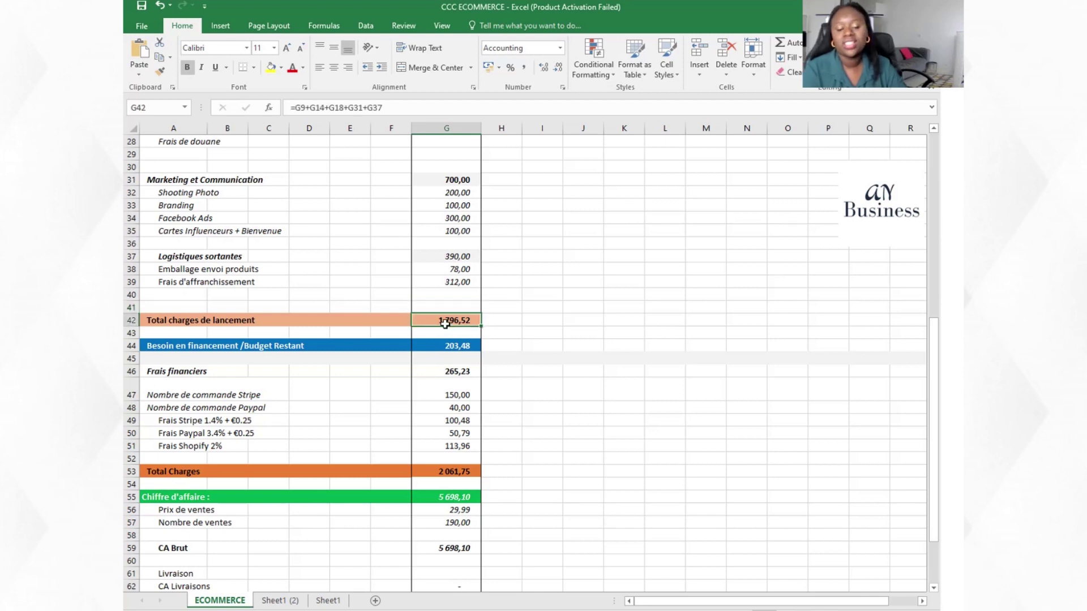